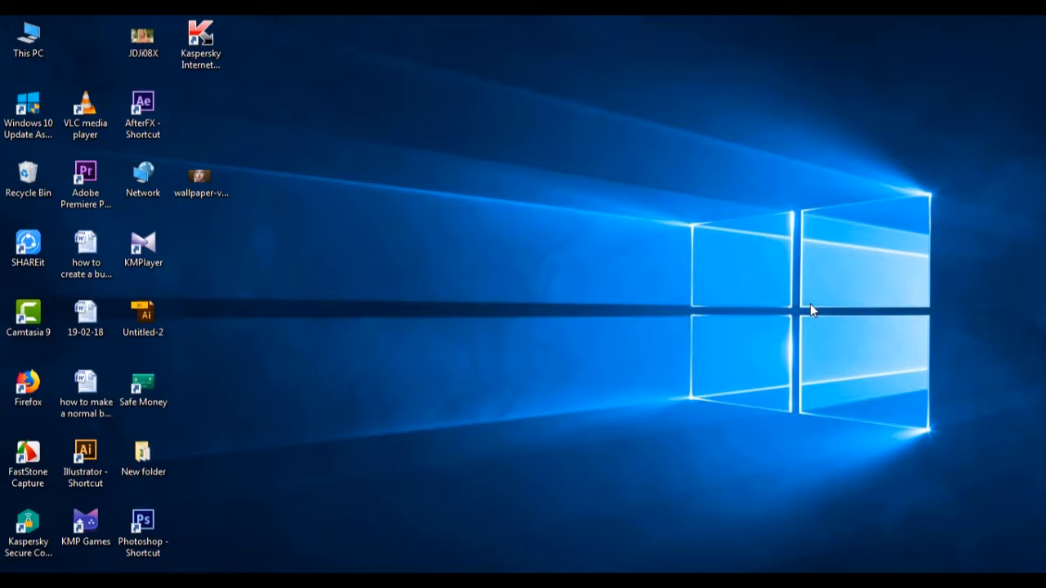
{"action": "right_click", "coordinate": [612, 306]}
{"action": "left_click", "coordinate": [642, 349]}
Step: Launch Microsoft Office Excel 2007 from the Microsoft Office group of installed programs
{"action": "key", "text": "super"}
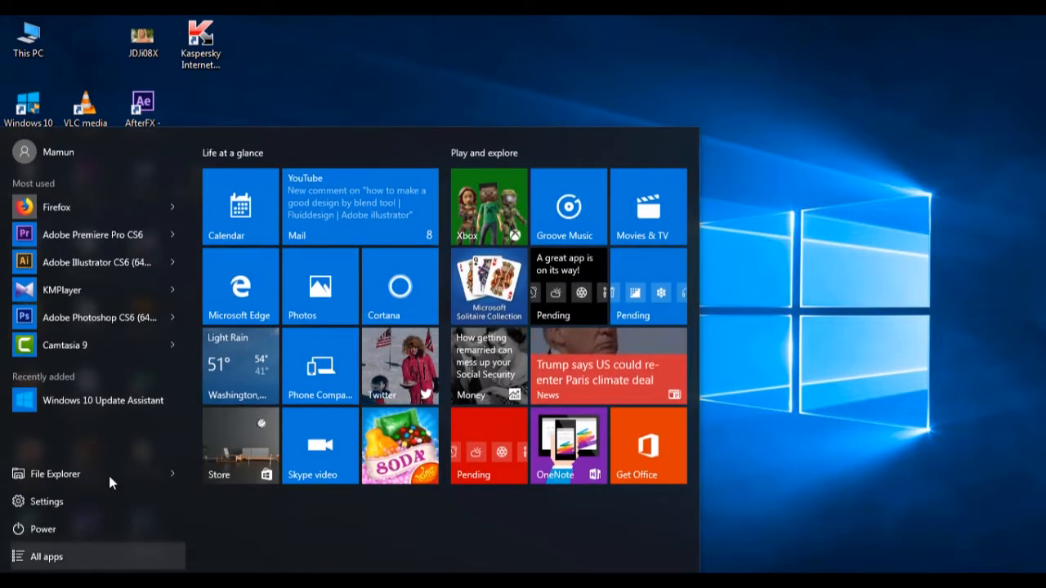
{"action": "left_click", "coordinate": [41, 557]}
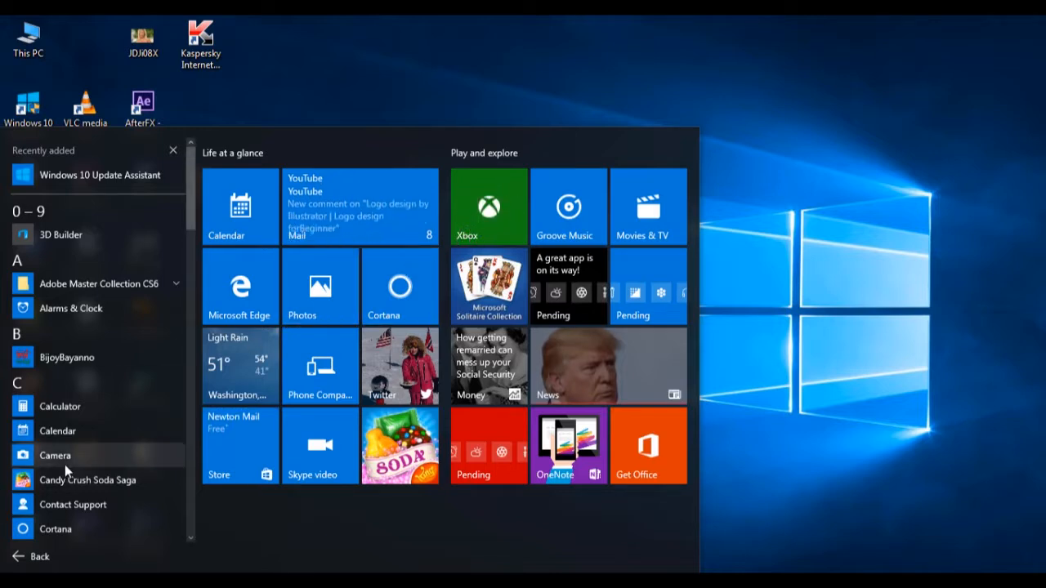
{"action": "scroll", "coordinate": [116, 425], "scroll_direction": "down", "scroll_amount": 4}
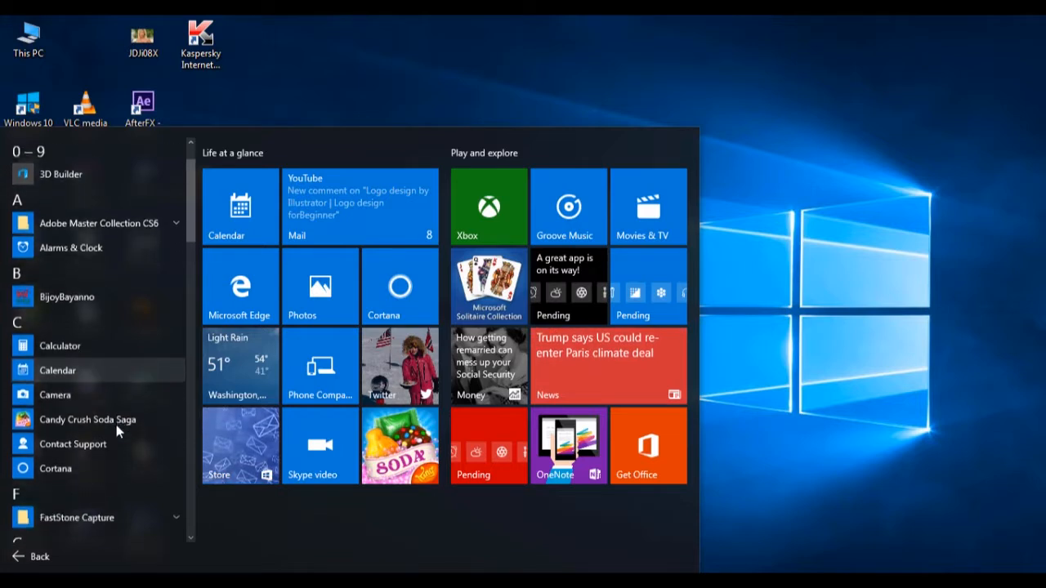
{"action": "scroll", "coordinate": [126, 433], "scroll_direction": "down", "scroll_amount": 5}
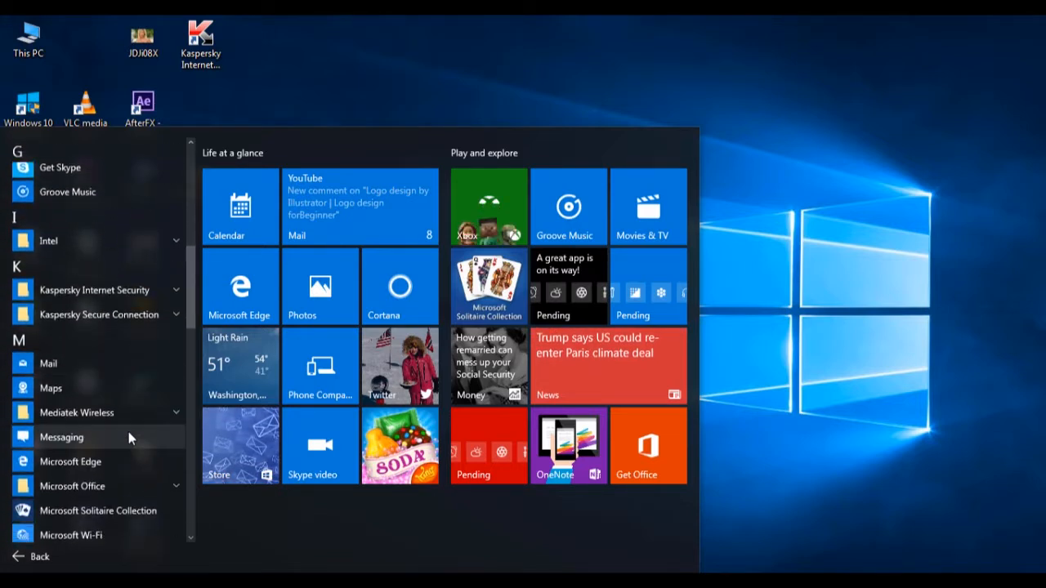
{"action": "scroll", "coordinate": [128, 432], "scroll_direction": "down", "scroll_amount": 1}
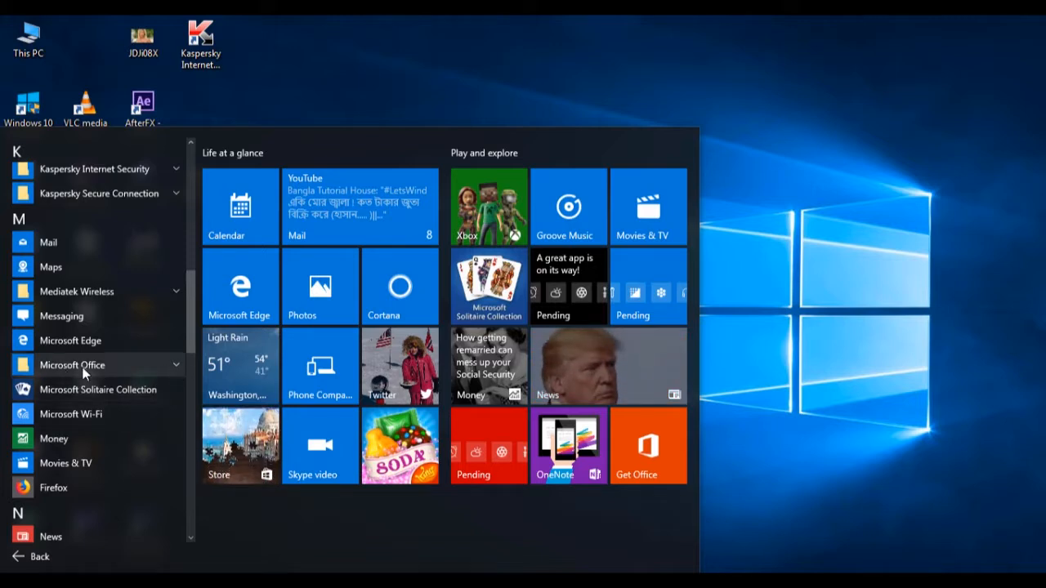
{"action": "left_click", "coordinate": [172, 368]}
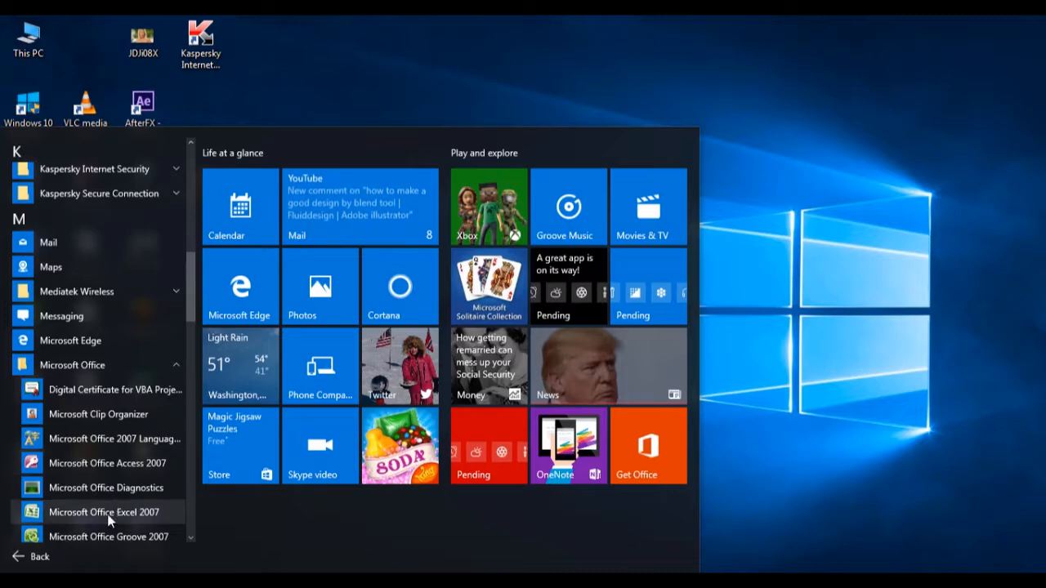
{"action": "left_click", "coordinate": [134, 508]}
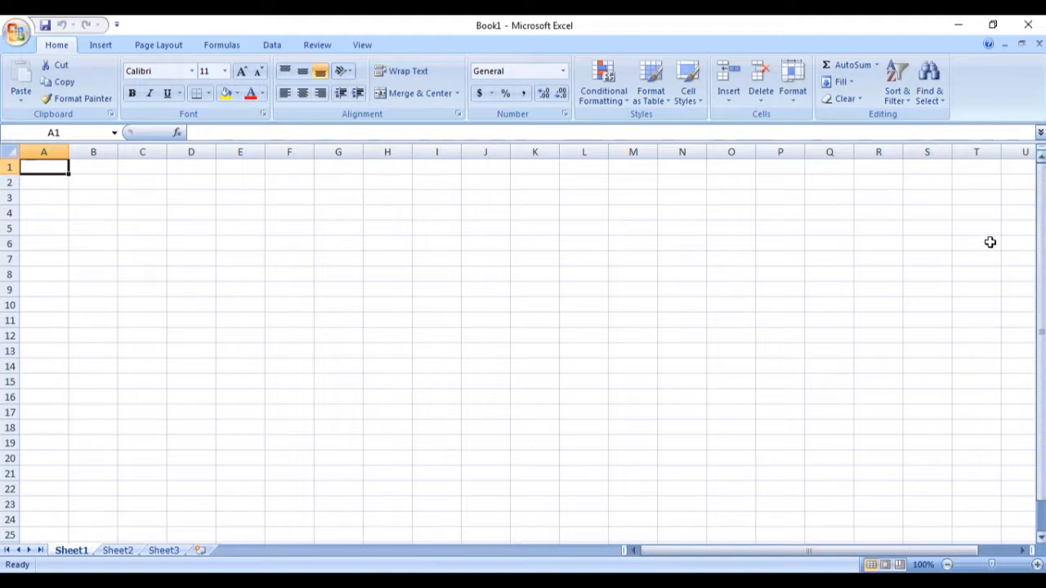
Step: Look through Sheet2 and Sheet3 and add two new worksheets after Sheet3
{"action": "left_click_drag", "start_coordinate": [712, 555], "coordinate": [761, 555]}
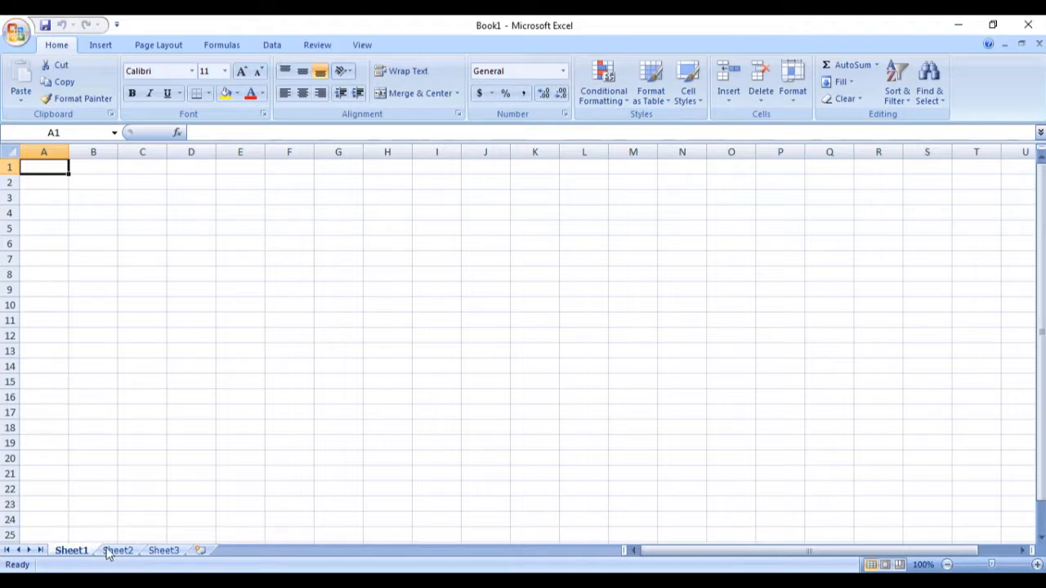
{"action": "left_click", "coordinate": [115, 553]}
{"action": "left_click", "coordinate": [160, 553]}
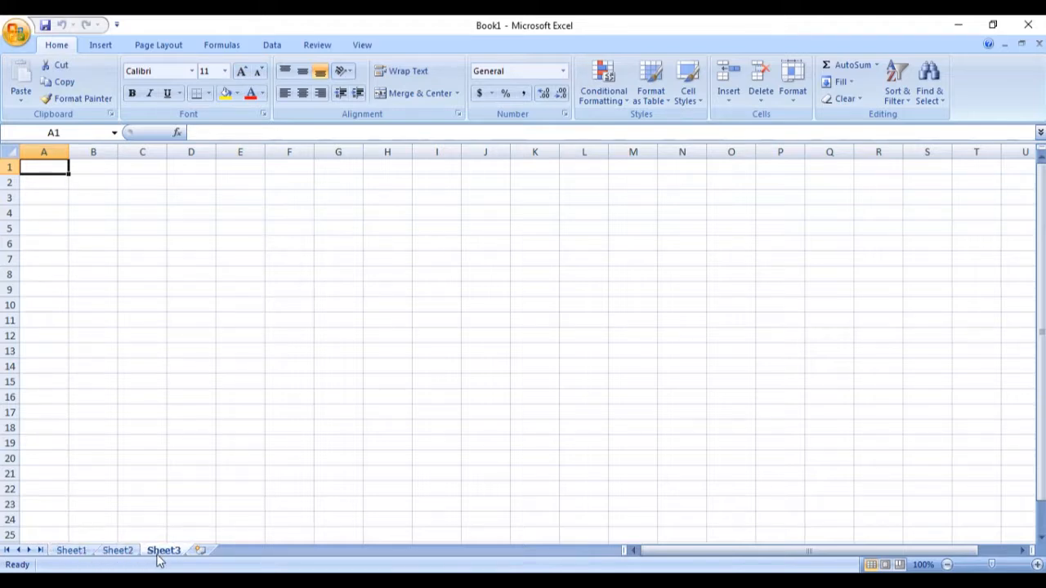
{"action": "left_click", "coordinate": [204, 553]}
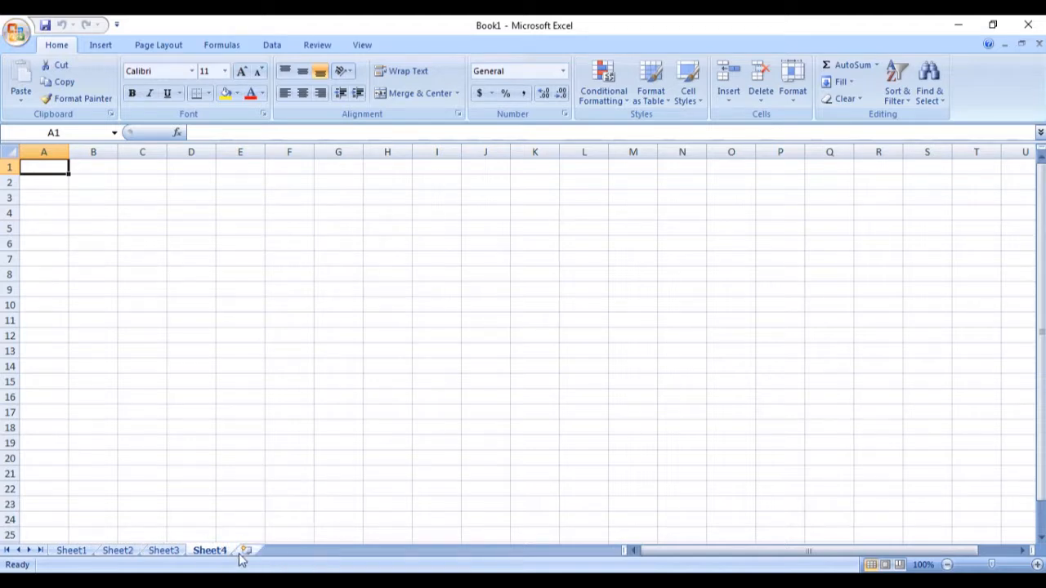
{"action": "left_click", "coordinate": [245, 552]}
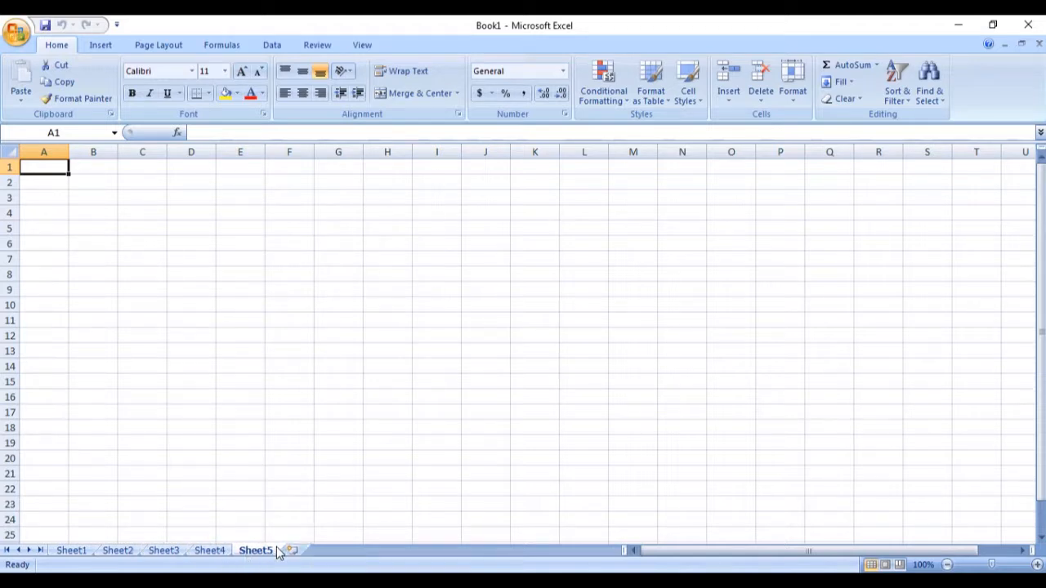
{"action": "double_click", "coordinate": [257, 552]}
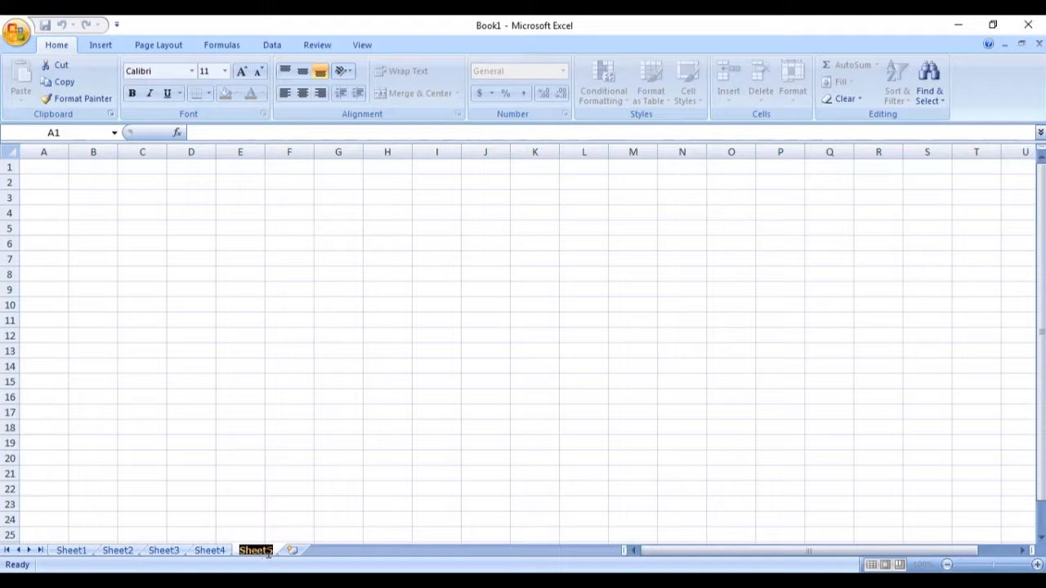
{"action": "left_click", "coordinate": [252, 243]}
{"action": "left_click", "coordinate": [157, 227]}
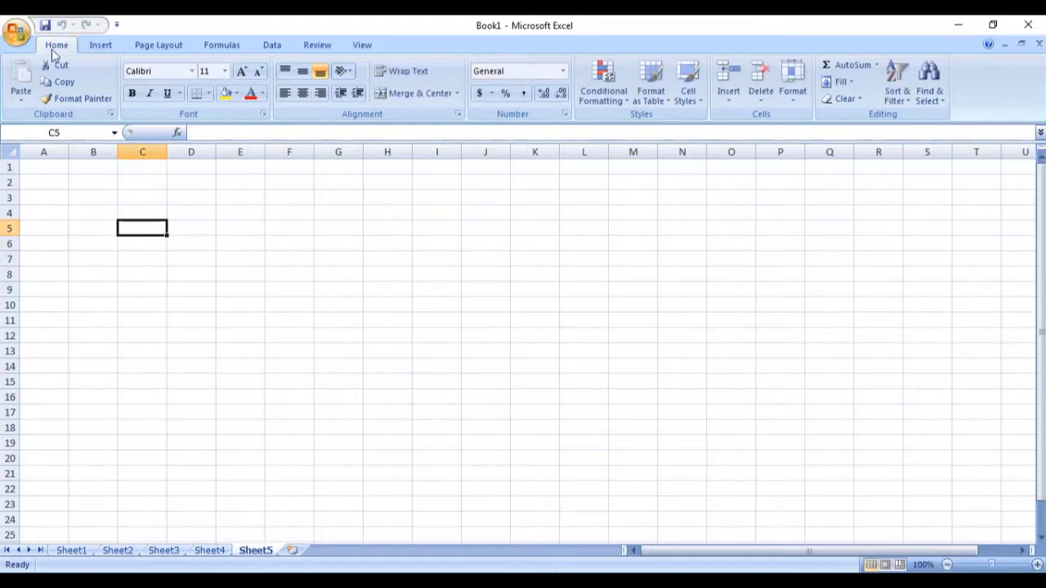
Step: Examine the commands available for inserting, page layout, viewing, reviewing, data and formulas
{"action": "left_click", "coordinate": [101, 44]}
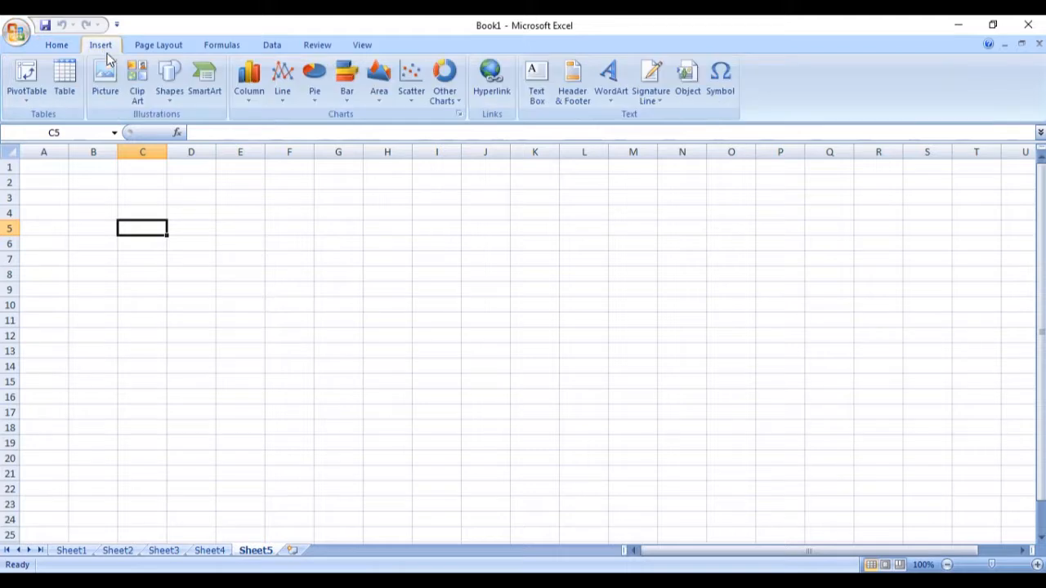
{"action": "left_click", "coordinate": [168, 47]}
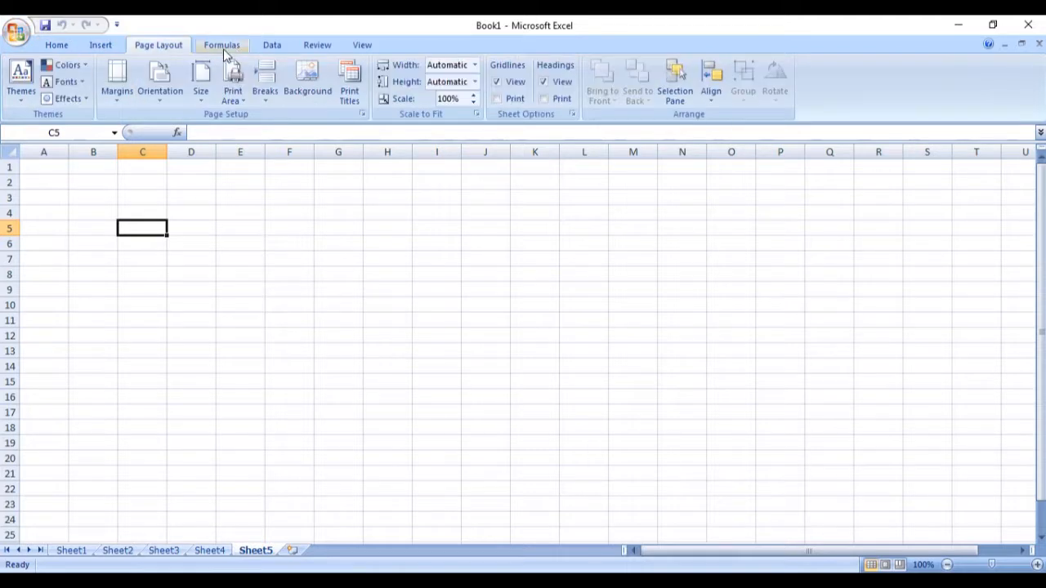
{"action": "left_click", "coordinate": [363, 45]}
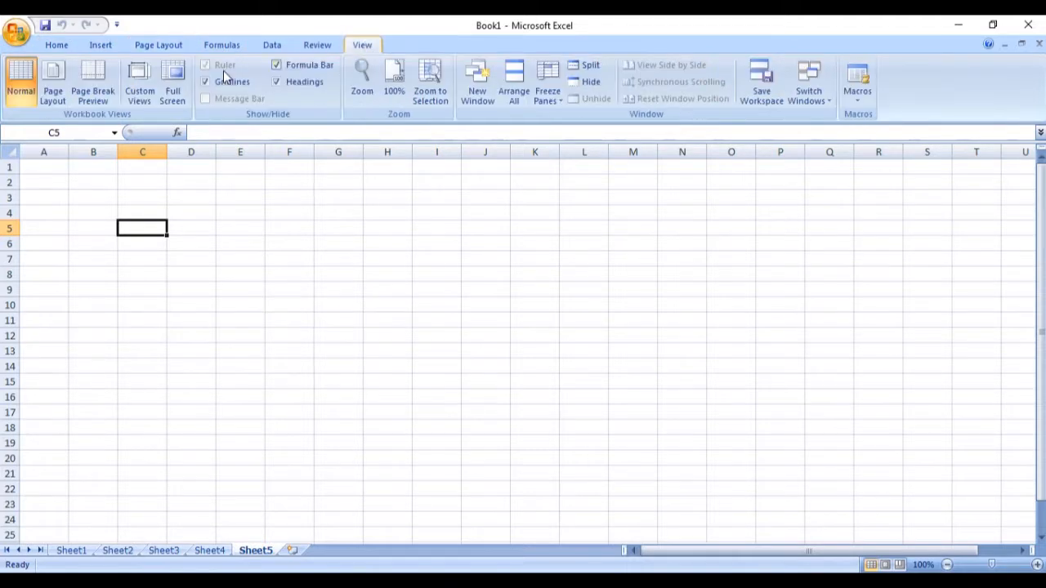
{"action": "left_click", "coordinate": [320, 49]}
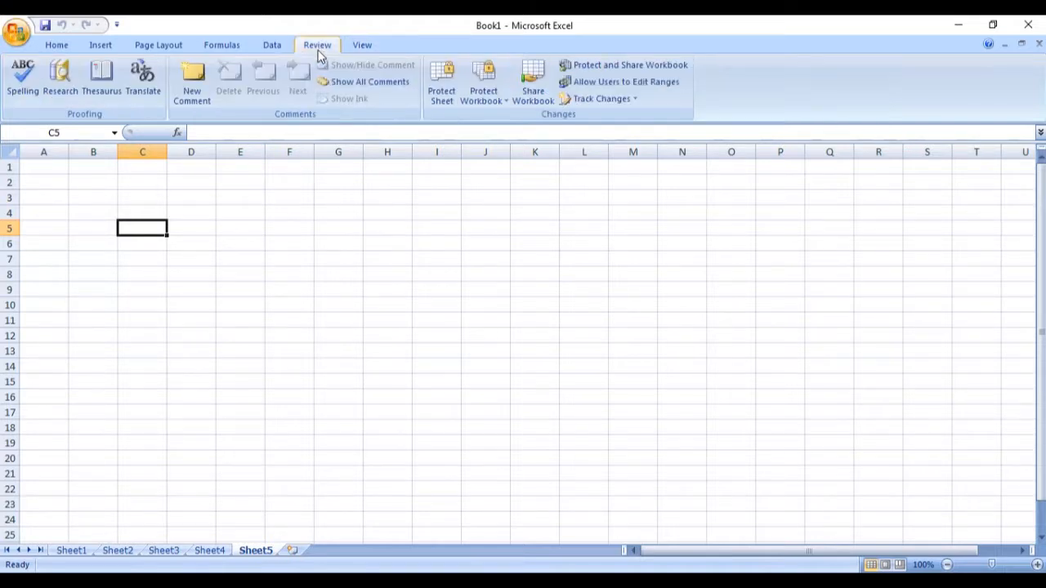
{"action": "left_click", "coordinate": [272, 46]}
{"action": "left_click", "coordinate": [221, 46]}
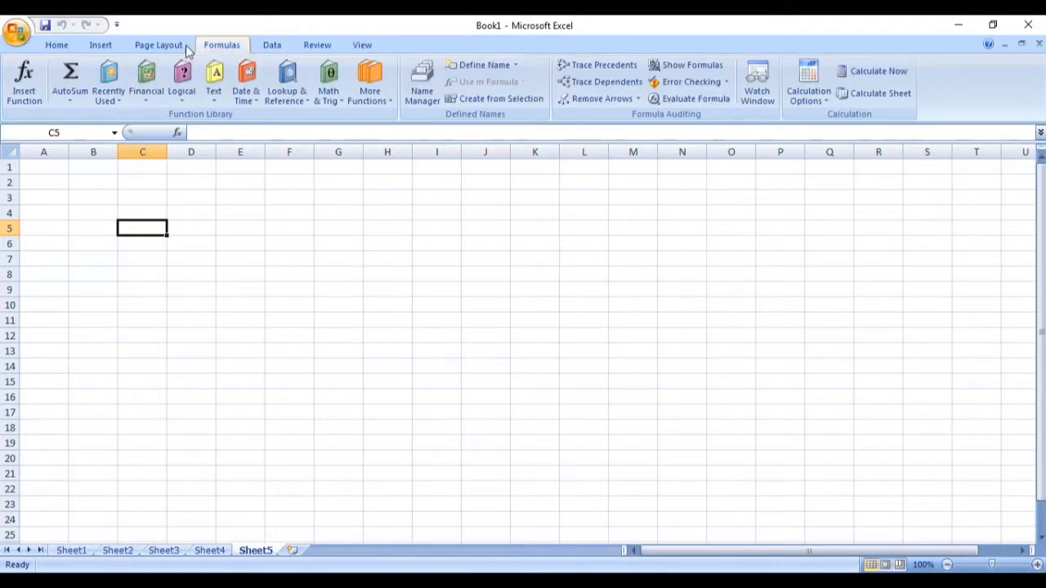
{"action": "left_click", "coordinate": [158, 46]}
{"action": "left_click", "coordinate": [98, 46]}
{"action": "left_click", "coordinate": [56, 45]}
{"action": "left_click_drag", "start_coordinate": [45, 167], "coordinate": [45, 260]}
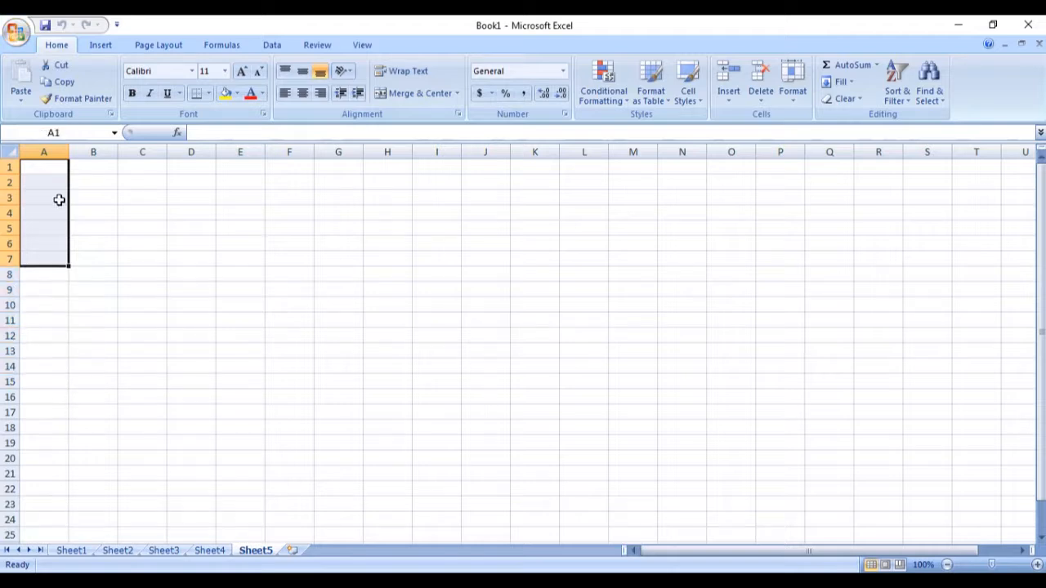
{"action": "left_click_drag", "start_coordinate": [225, 215], "coordinate": [245, 245]}
{"action": "left_click", "coordinate": [299, 286]}
{"action": "left_click_drag", "start_coordinate": [489, 322], "coordinate": [529, 334]}
{"action": "left_click", "coordinate": [735, 273]}
{"action": "left_click", "coordinate": [429, 276]}
Step: Apply All Borders to the range A1:I21 and undo it
{"action": "left_click_drag", "start_coordinate": [56, 168], "coordinate": [461, 479]}
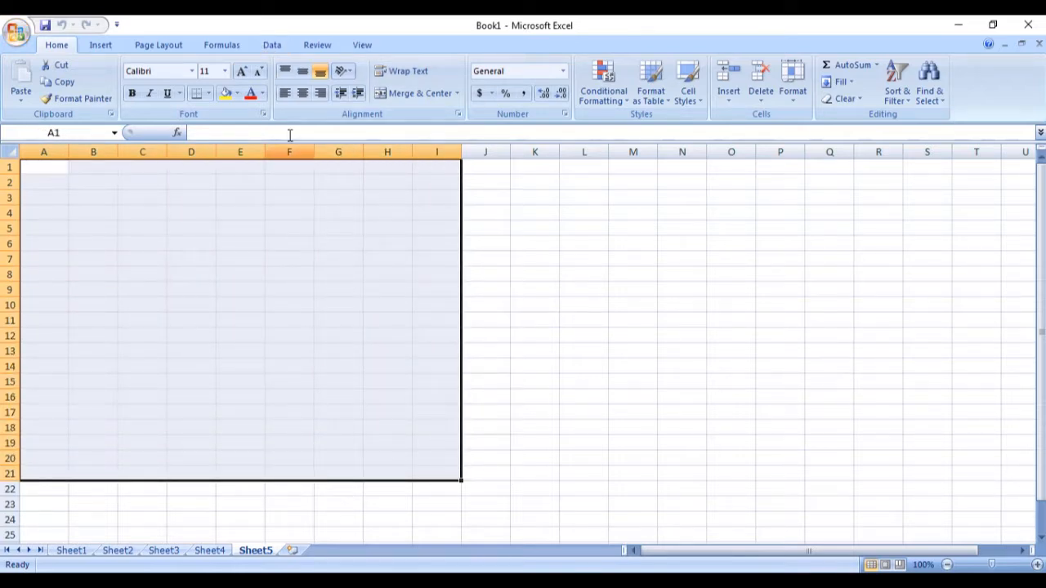
{"action": "left_click", "coordinate": [208, 93]}
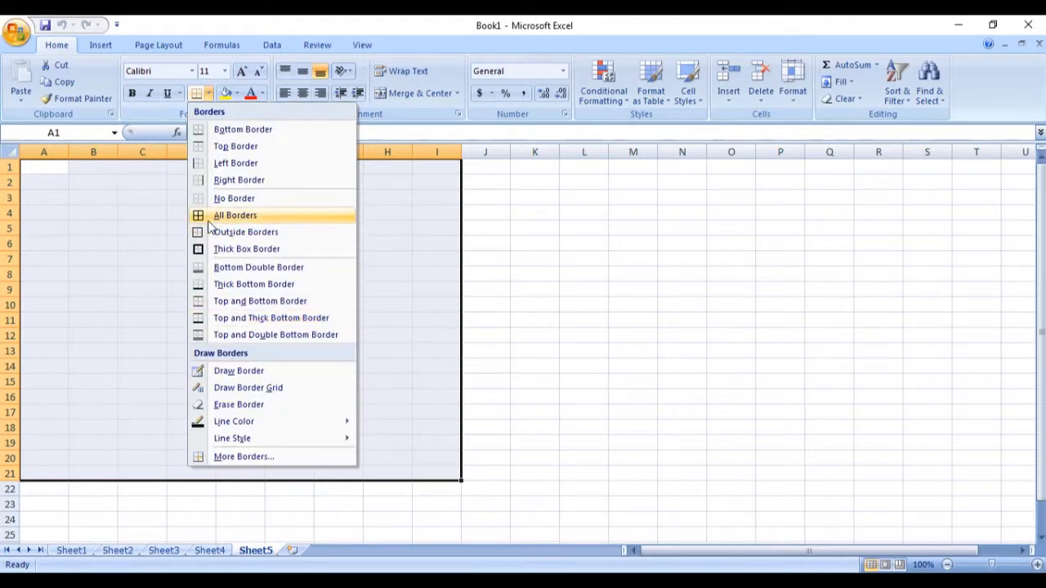
{"action": "left_click", "coordinate": [258, 218]}
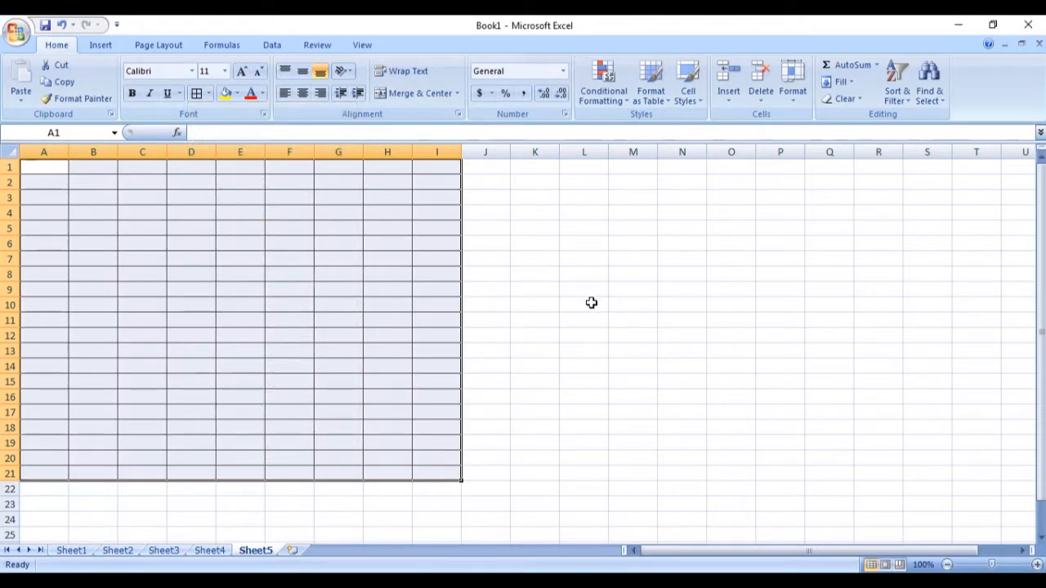
{"action": "key", "text": "ctrl+z"}
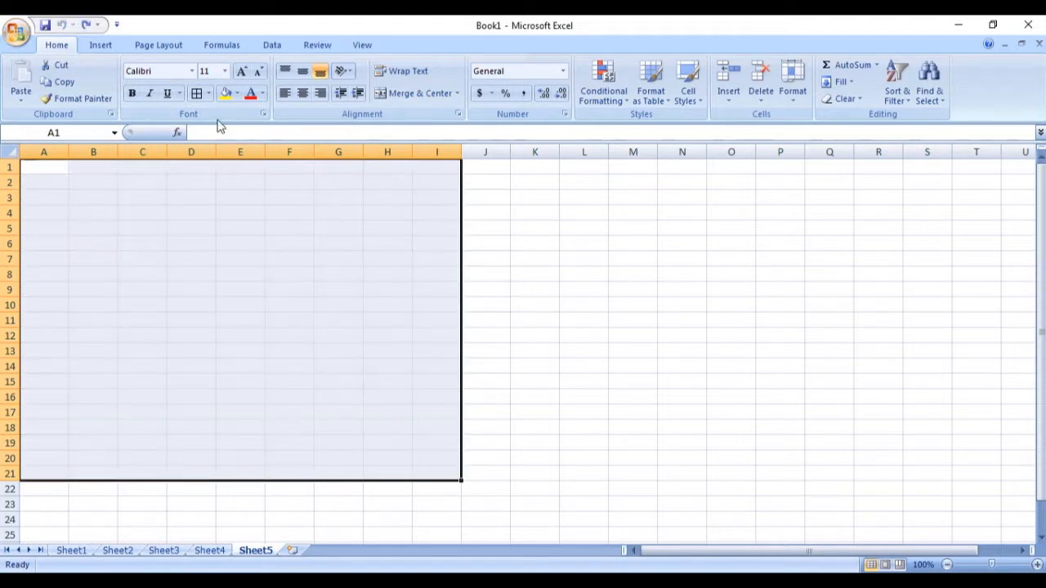
Step: Apply a Thick Box Border around the range A1:I21 and undo it
{"action": "left_click", "coordinate": [210, 94]}
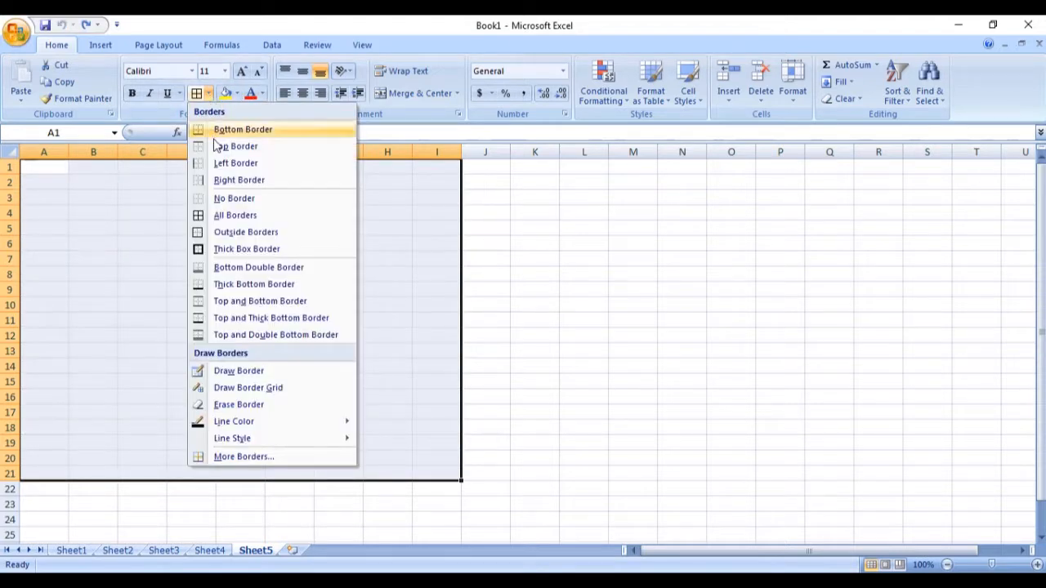
{"action": "left_click", "coordinate": [233, 249]}
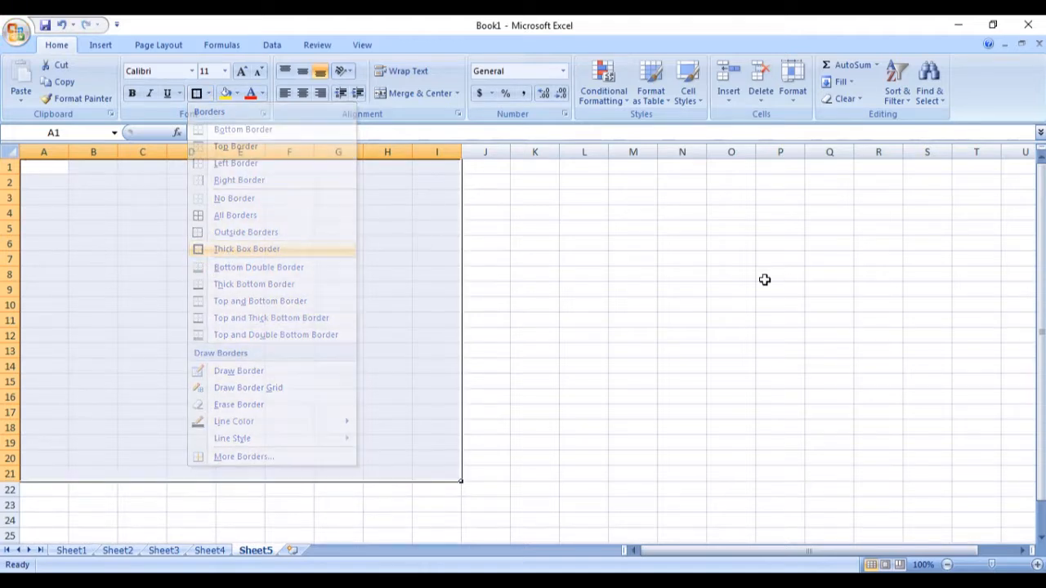
{"action": "left_click", "coordinate": [646, 309]}
{"action": "key", "text": "ctrl+z"}
{"action": "key", "text": "ctrl+z"}
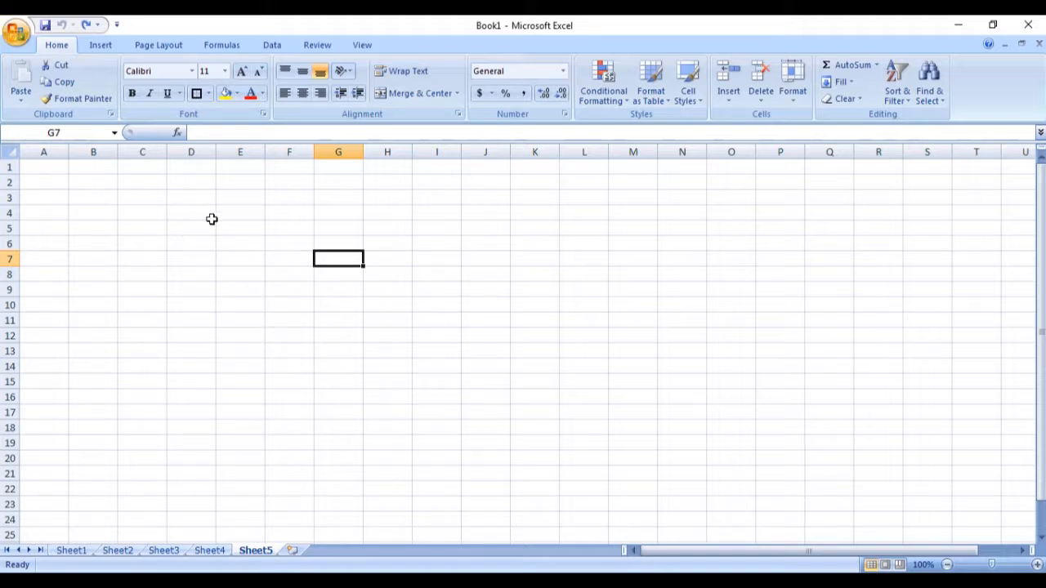
Step: Apply a Thick Box Border around the range E3:I14
{"action": "left_click_drag", "start_coordinate": [222, 193], "coordinate": [441, 352]}
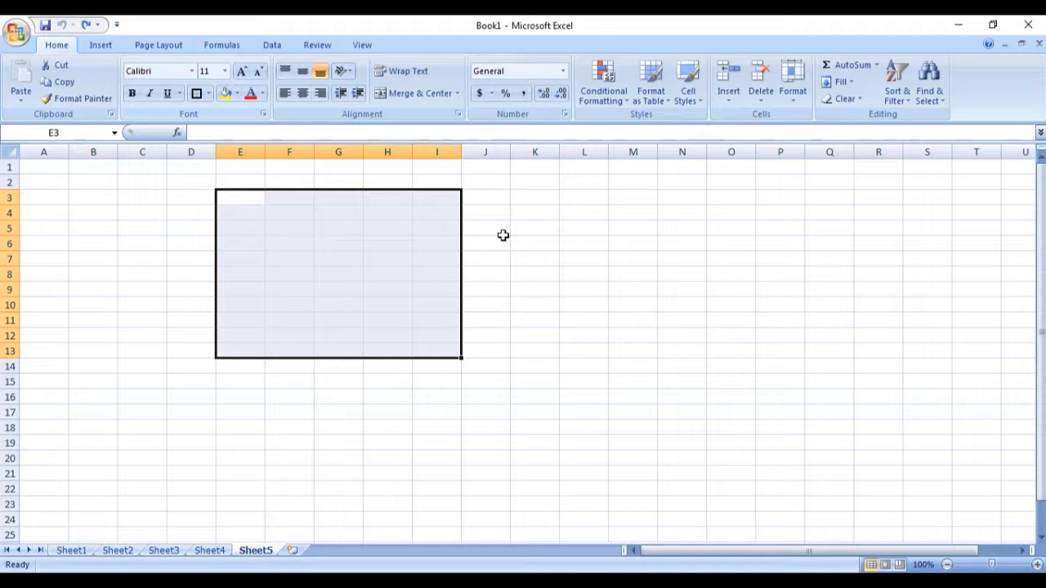
{"action": "left_click", "coordinate": [579, 258]}
{"action": "left_click_drag", "start_coordinate": [233, 199], "coordinate": [441, 368]}
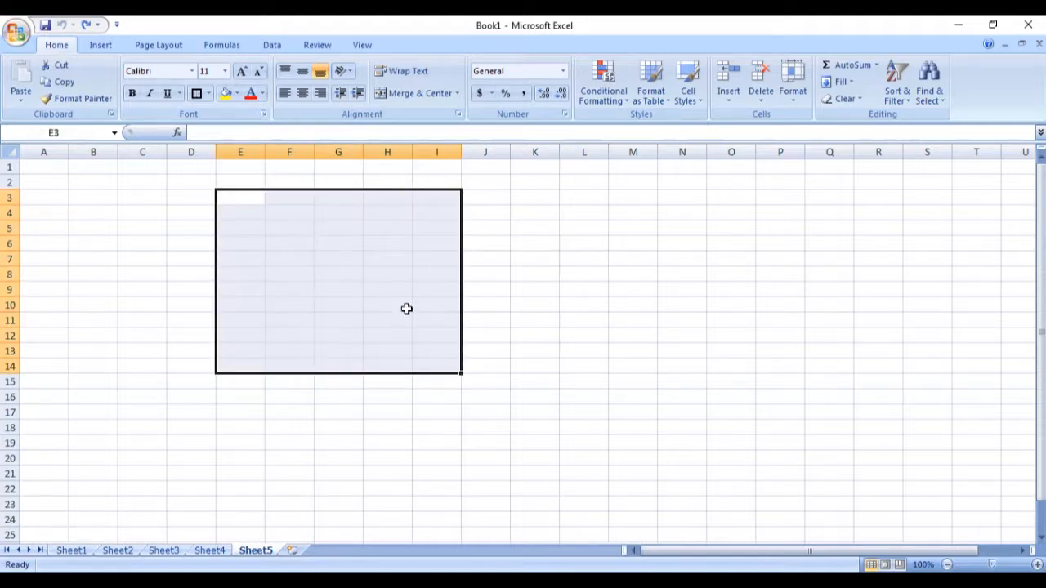
{"action": "left_click", "coordinate": [209, 94]}
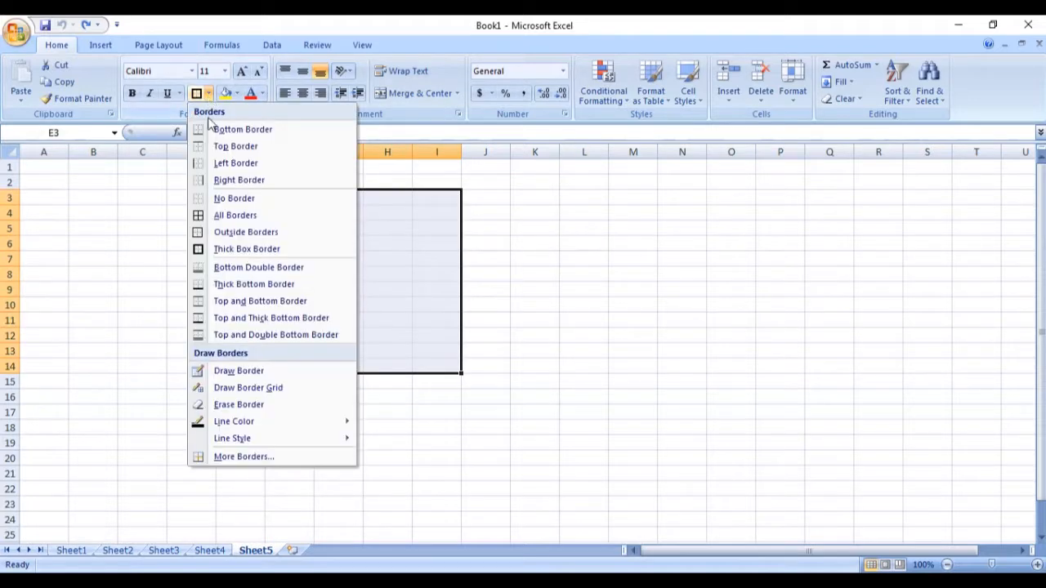
{"action": "left_click", "coordinate": [233, 249]}
{"action": "left_click", "coordinate": [721, 291]}
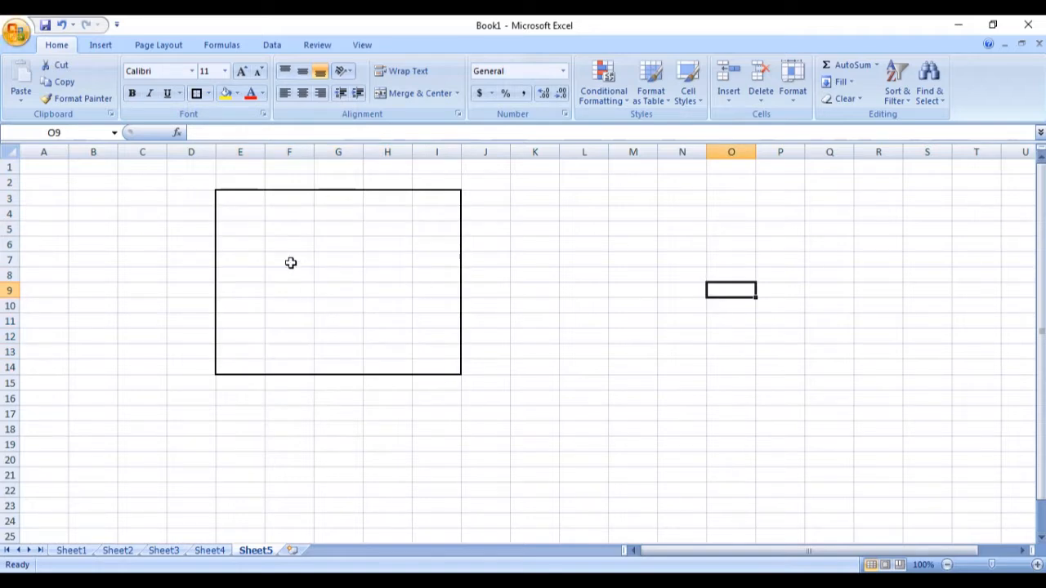
Step: Merge and center the cells of the bordered range E3:I14
{"action": "left_click_drag", "start_coordinate": [242, 202], "coordinate": [445, 369]}
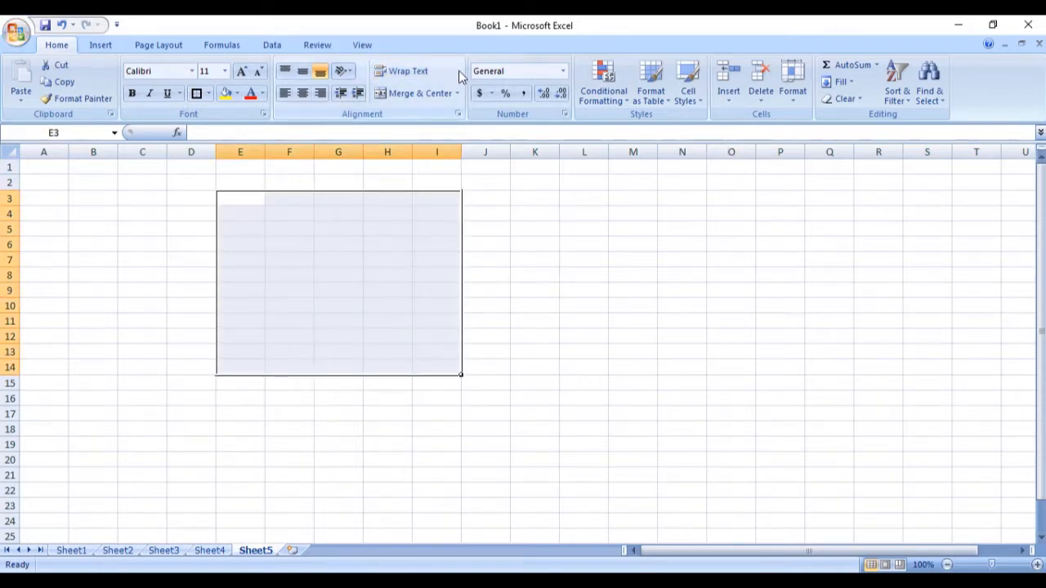
{"action": "left_click", "coordinate": [457, 94]}
{"action": "left_click", "coordinate": [431, 111]}
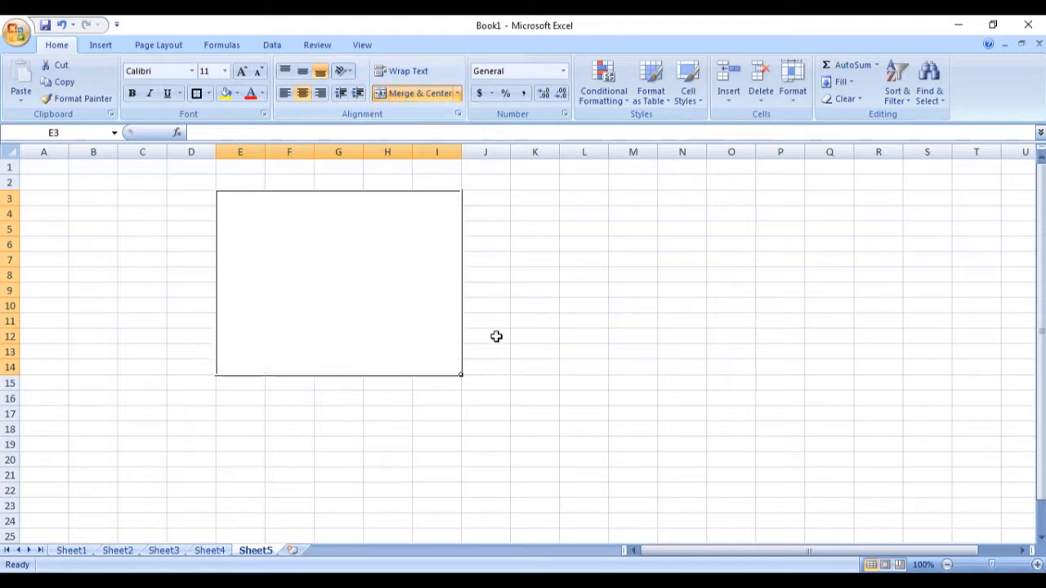
{"action": "left_click", "coordinate": [495, 336]}
{"action": "left_click", "coordinate": [730, 305]}
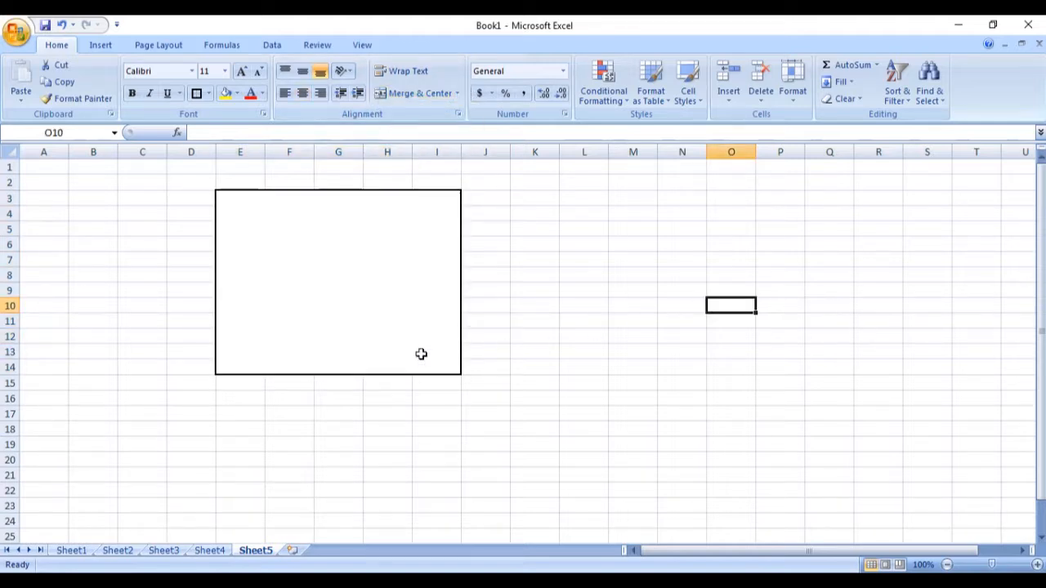
{"action": "left_click", "coordinate": [378, 283]}
Step: Enter the number 1 in cell B2 and reselect that cell
{"action": "left_click", "coordinate": [91, 177]}
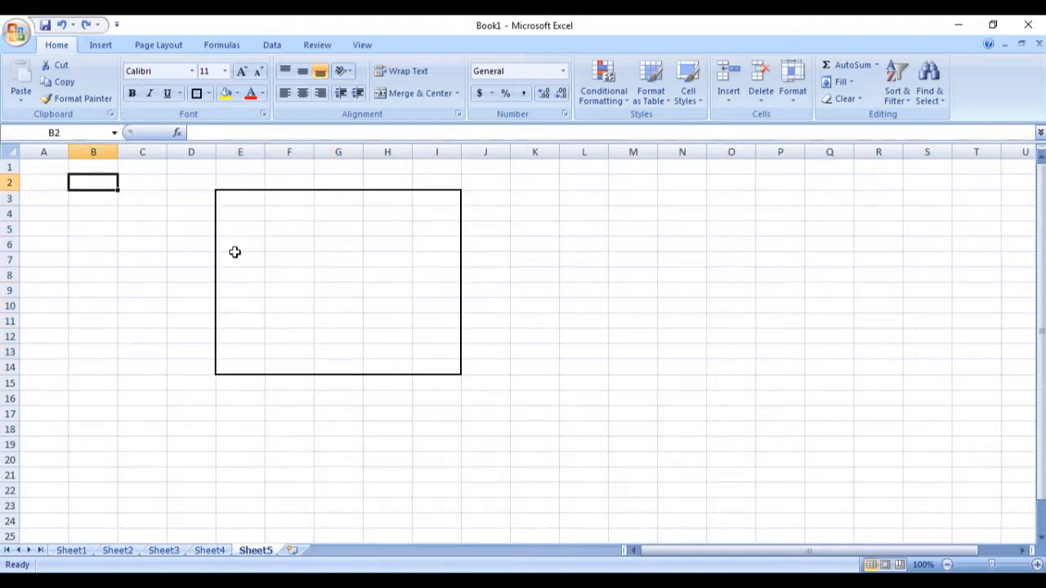
{"action": "type", "text": "1"}
{"action": "left_click", "coordinate": [192, 253]}
{"action": "left_click", "coordinate": [100, 183]}
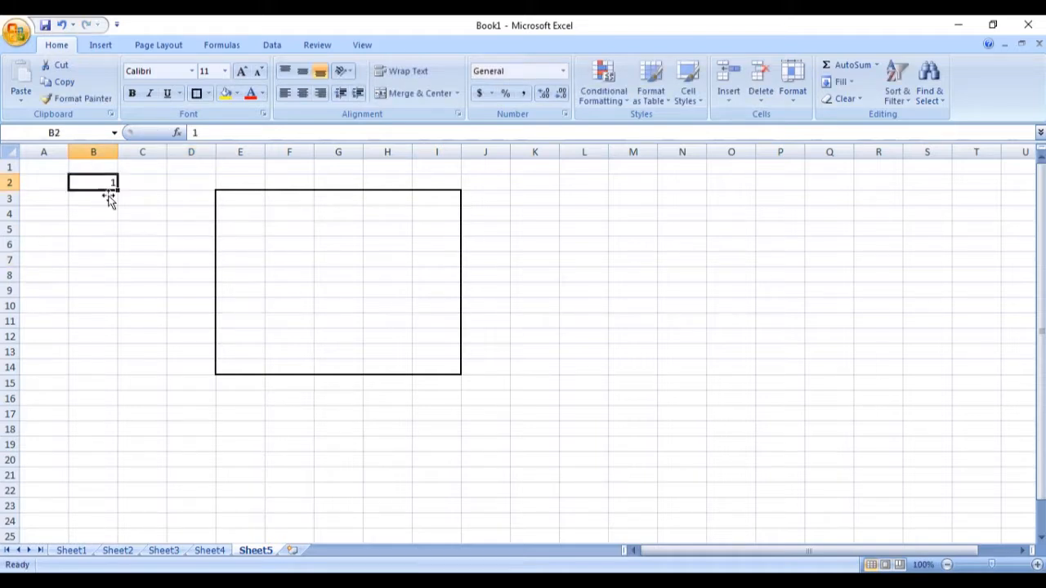
Step: Remove all borders from the merged block E3:I14
{"action": "left_click", "coordinate": [178, 217]}
{"action": "mouse_move", "coordinate": [221, 196]}
{"action": "left_mouse_down"}
{"action": "mouse_move", "coordinate": [460, 390]}
{"action": "mouse_move", "coordinate": [224, 215]}
{"action": "left_mouse_up"}
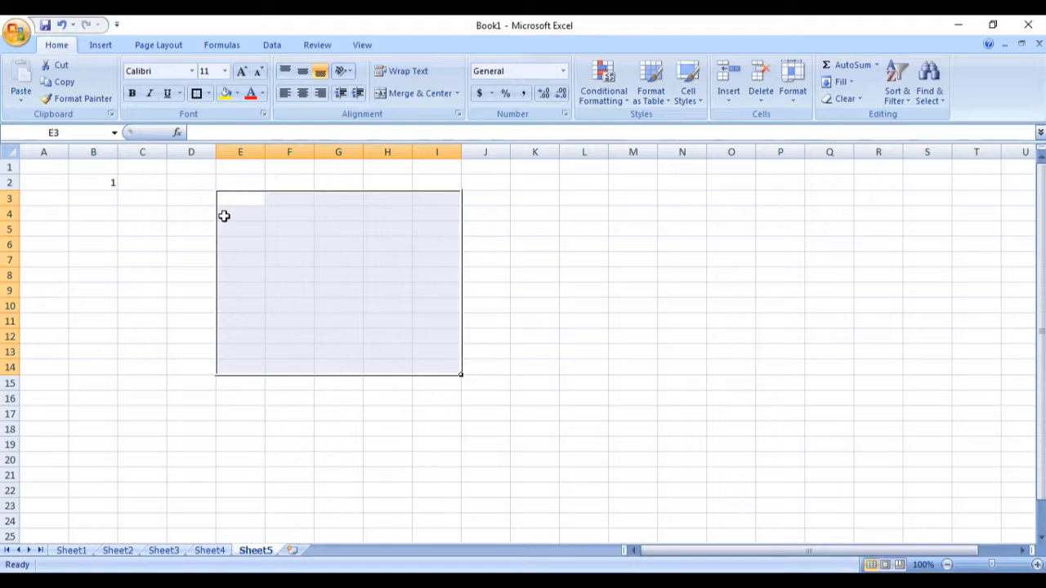
{"action": "left_click", "coordinate": [209, 95]}
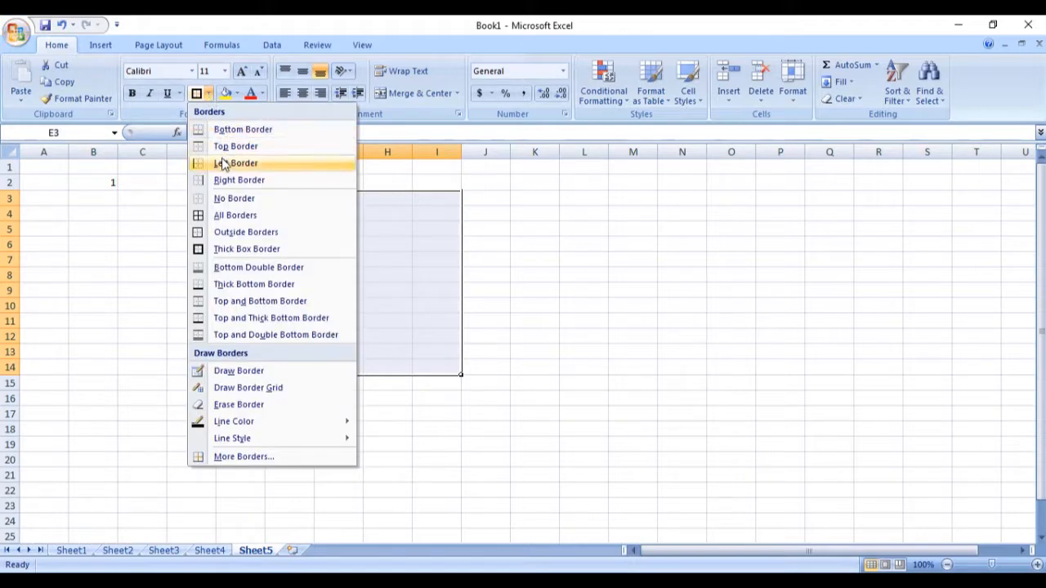
{"action": "left_click", "coordinate": [234, 197]}
{"action": "left_click", "coordinate": [583, 244]}
Step: Fill the number 1 from cell B2 down through B21
{"action": "left_click", "coordinate": [104, 183]}
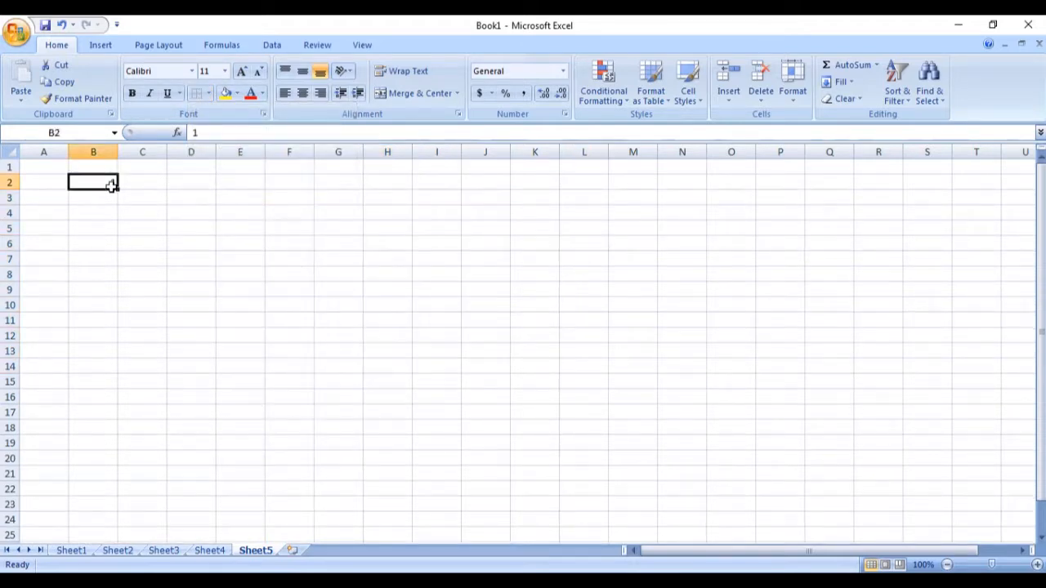
{"action": "left_click", "coordinate": [141, 228]}
{"action": "left_click", "coordinate": [105, 181]}
{"action": "left_click_drag", "start_coordinate": [118, 187], "coordinate": [128, 491]}
{"action": "scroll", "coordinate": [242, 338], "scroll_direction": "down", "scroll_amount": 1}
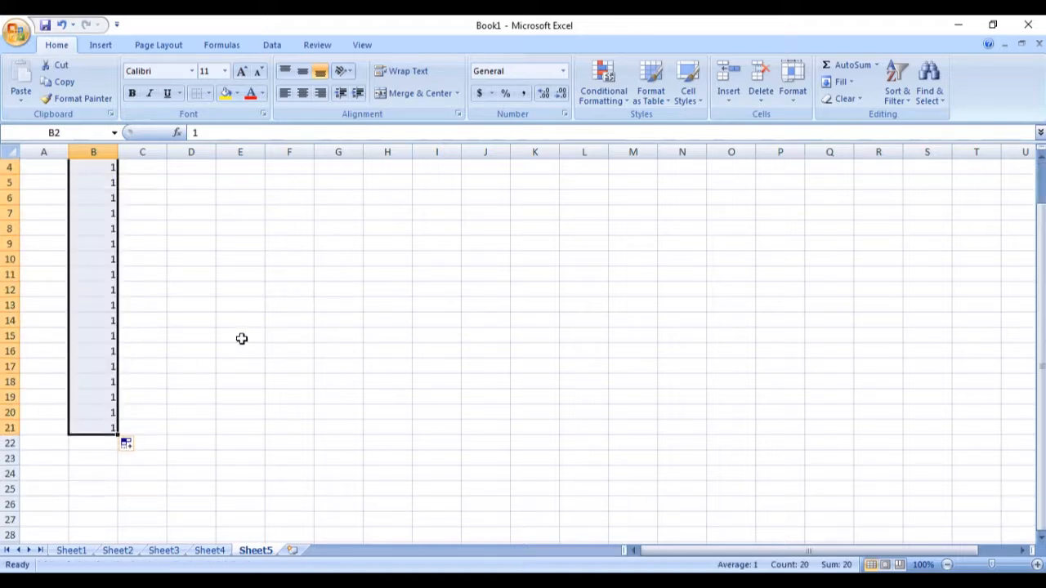
Step: Align the numbers in B2:B21 to the centre, both vertically and horizontally
{"action": "scroll", "coordinate": [200, 266], "scroll_direction": "up", "scroll_amount": 1}
{"action": "left_click", "coordinate": [302, 76]}
{"action": "left_click", "coordinate": [301, 95]}
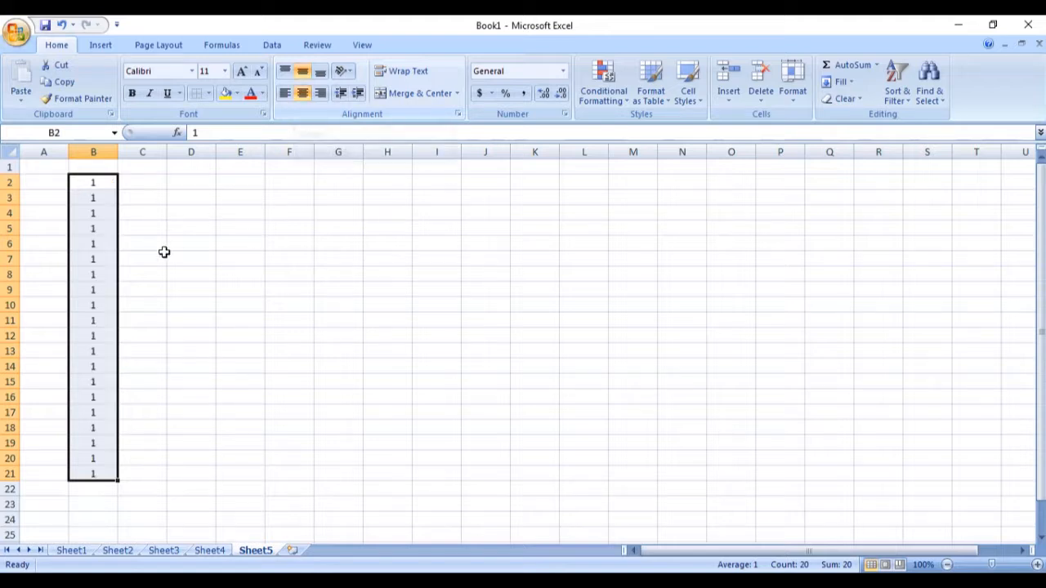
Step: Undo the fill of column B down to the single number in B2
{"action": "left_click", "coordinate": [121, 482]}
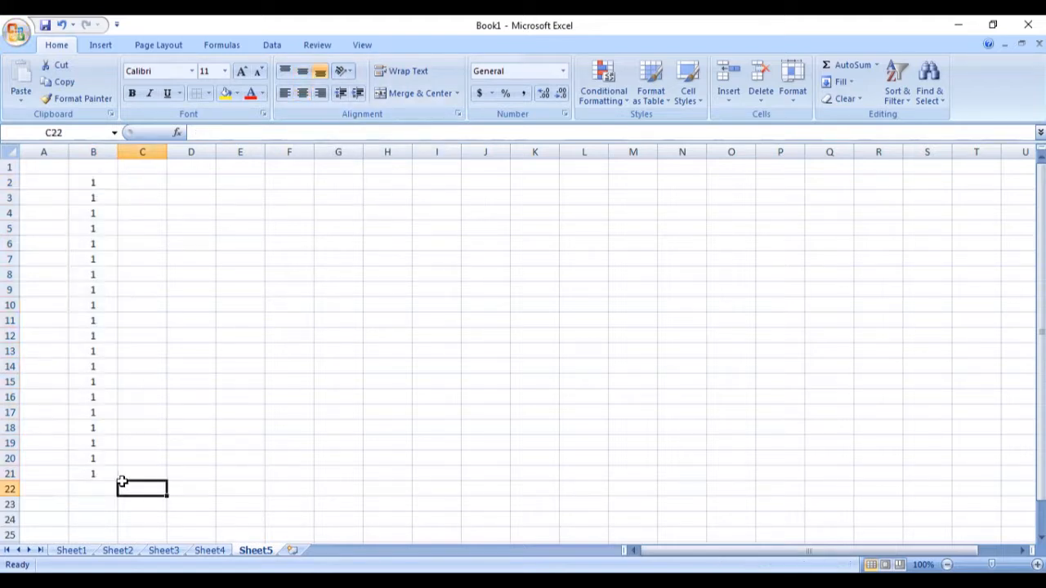
{"action": "key", "text": "ctrl+z"}
{"action": "left_click", "coordinate": [245, 216]}
{"action": "key", "text": "ctrl+z"}
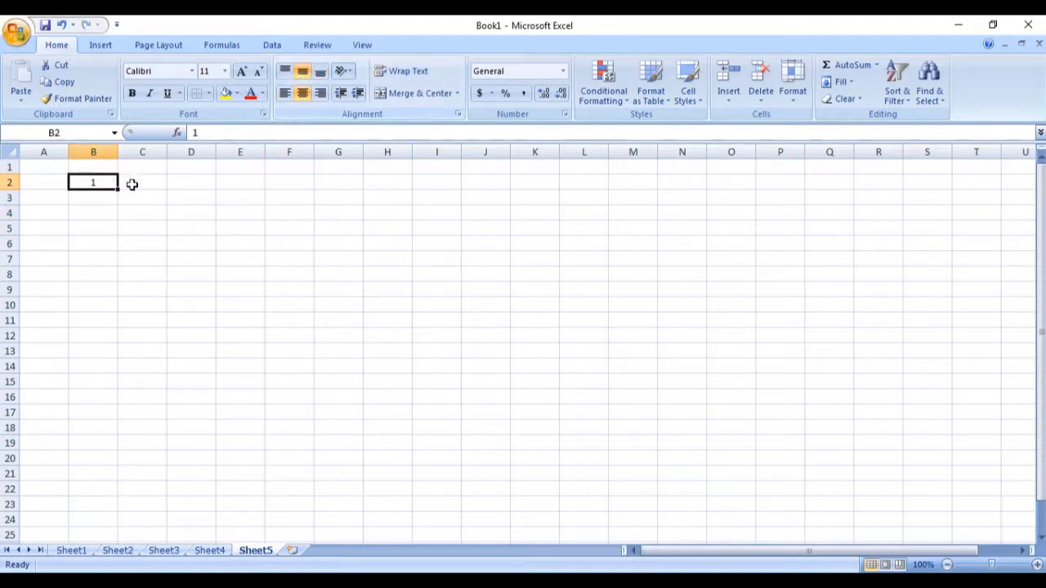
Step: Fill B2 down through B21 as a number series from 1 to 20 using Fill Series
{"action": "left_click_drag", "start_coordinate": [119, 188], "coordinate": [125, 484]}
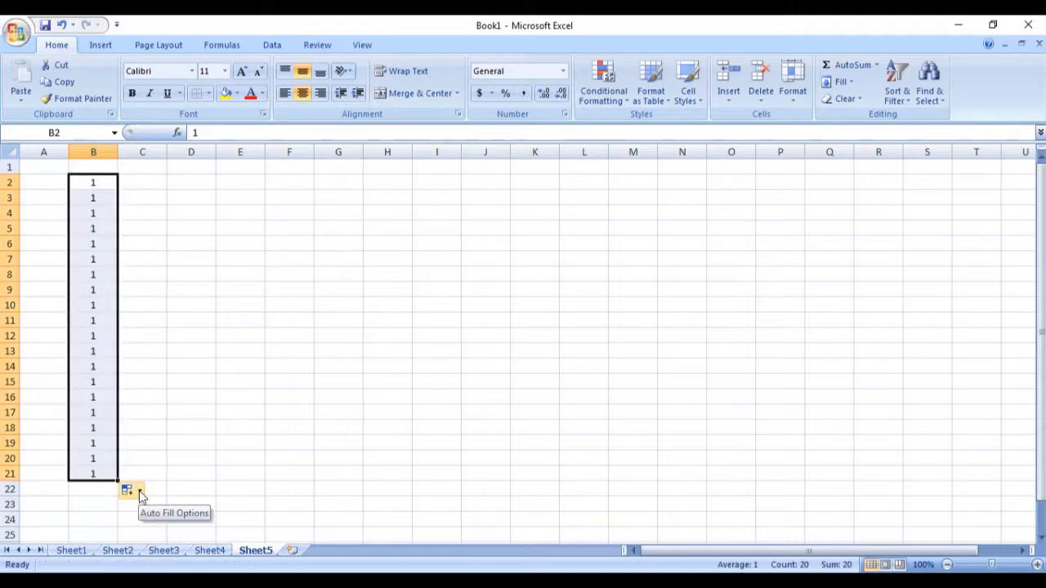
{"action": "left_click", "coordinate": [141, 492]}
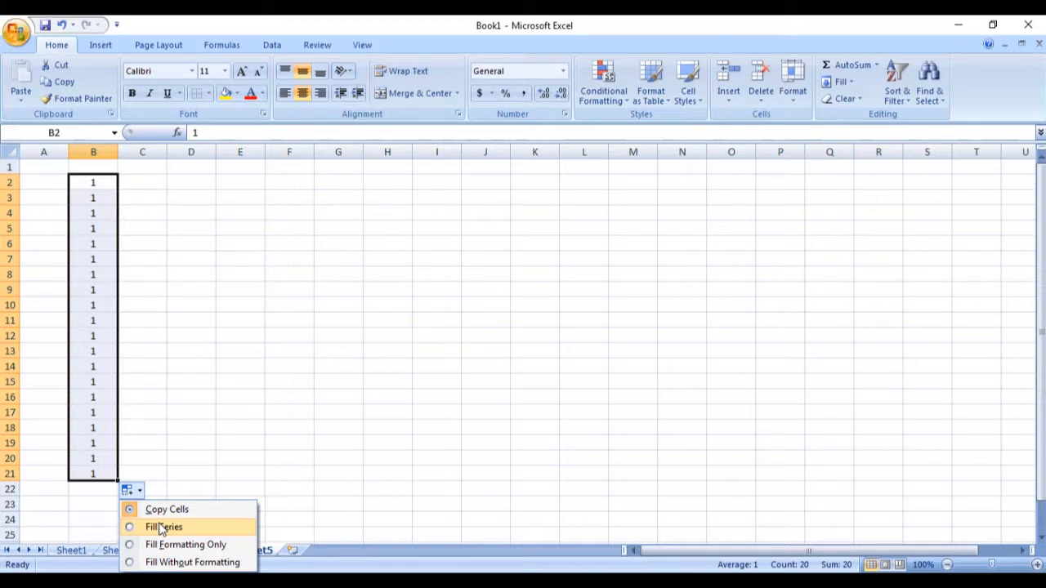
{"action": "left_click", "coordinate": [164, 528]}
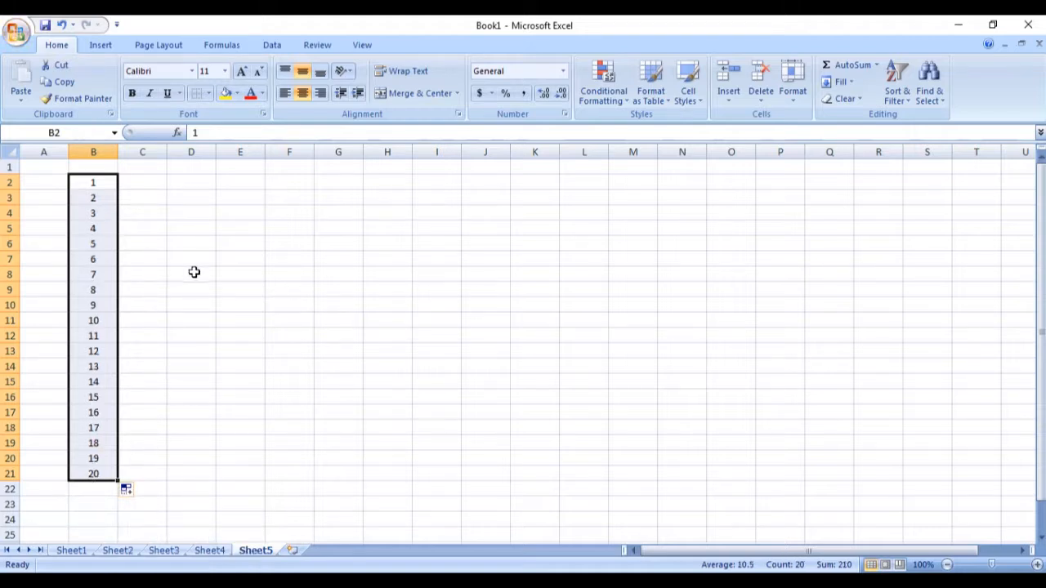
Step: Switch the auto fill of B2:B21 to Copy Cells and back to Fill Series
{"action": "left_click", "coordinate": [133, 490]}
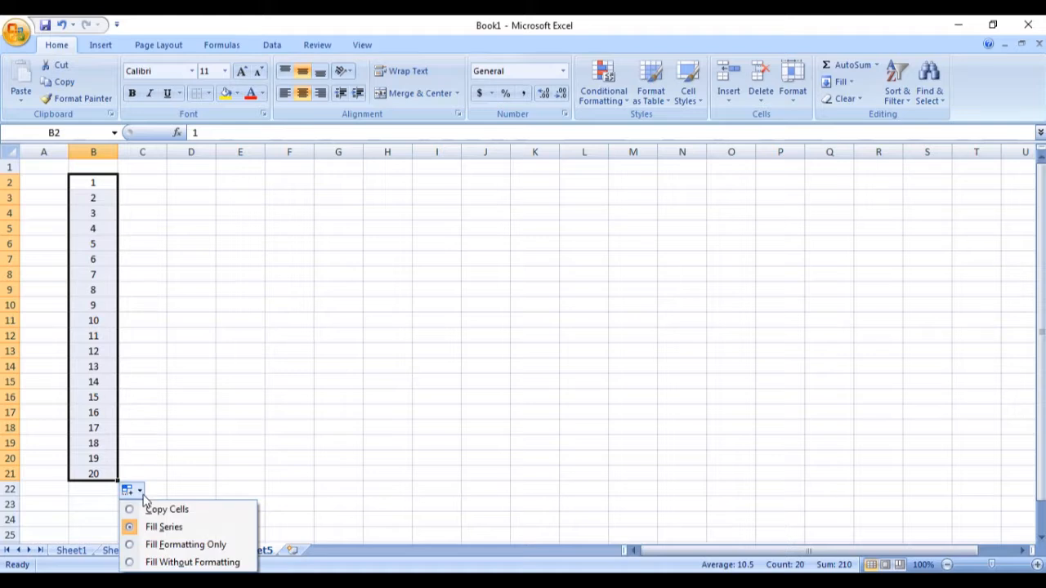
{"action": "left_click", "coordinate": [168, 510]}
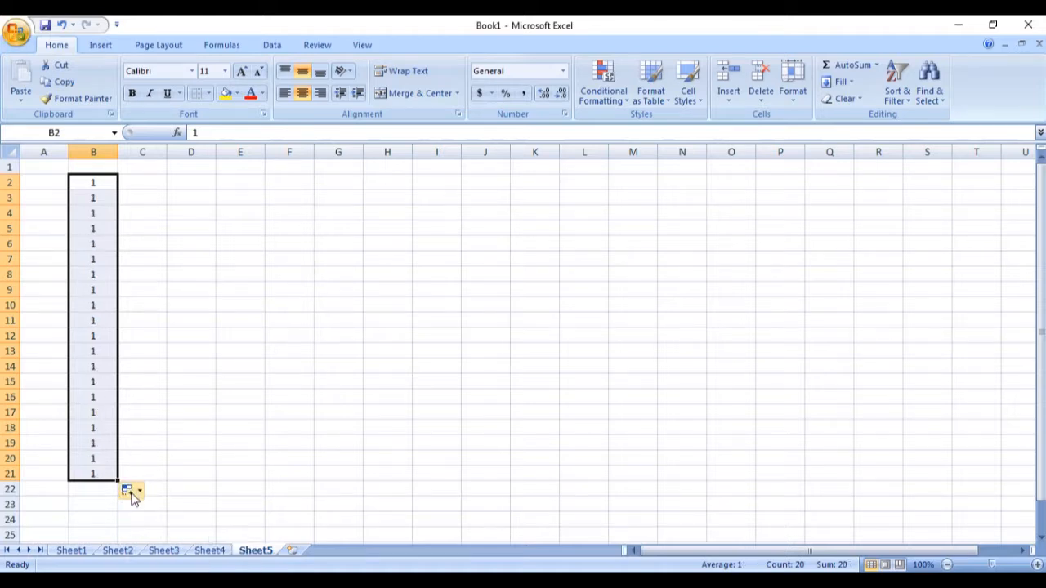
{"action": "left_click", "coordinate": [139, 492]}
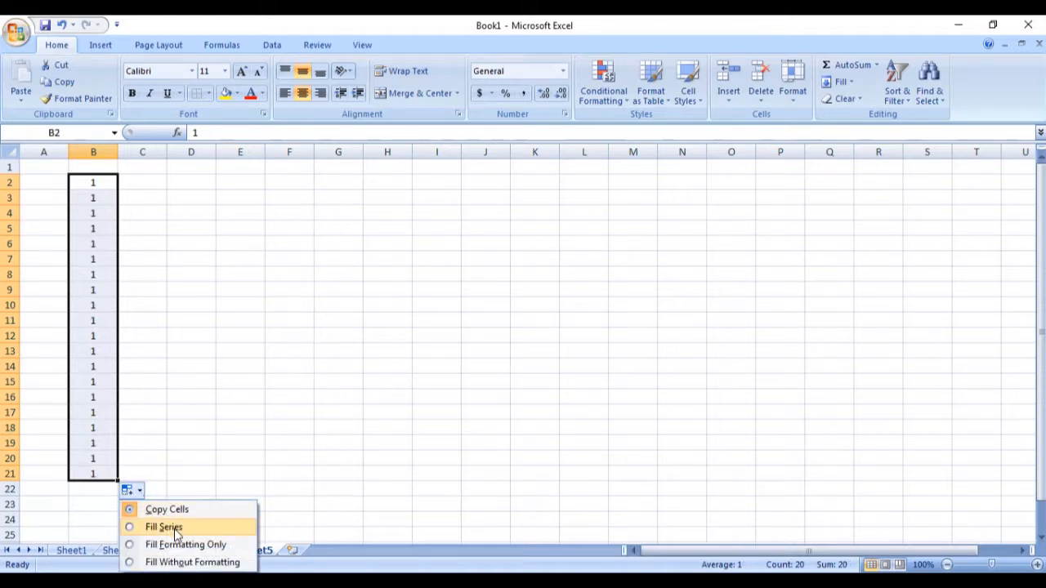
{"action": "left_click", "coordinate": [164, 528]}
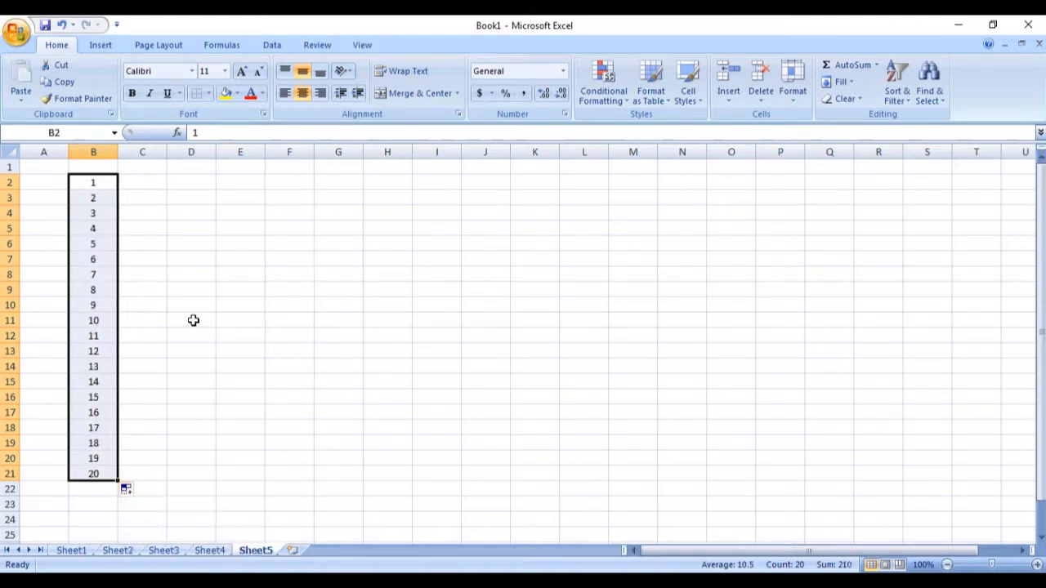
Step: Clear all the numbers from B2:B21
{"action": "key", "text": "BackSpace"}
{"action": "left_click", "coordinate": [189, 260]}
{"action": "left_click_drag", "start_coordinate": [103, 204], "coordinate": [104, 472]}
{"action": "key", "text": "BackSpace"}
{"action": "left_click", "coordinate": [244, 424]}
{"action": "left_click_drag", "start_coordinate": [99, 212], "coordinate": [93, 479]}
{"action": "key", "text": "Delete"}
{"action": "left_click", "coordinate": [205, 346]}
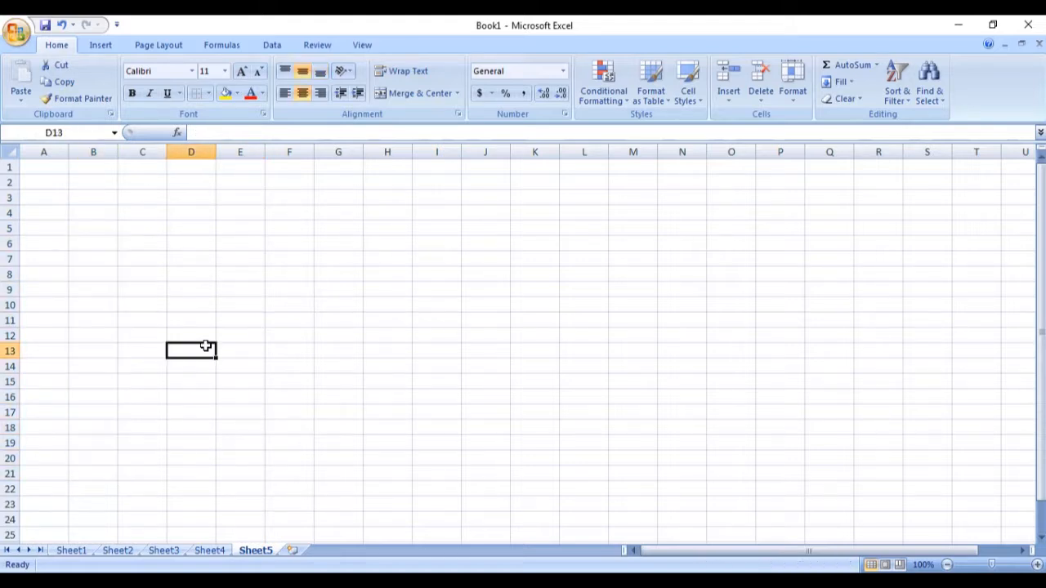
Step: Enter 100 in cell C3 and centre it in the cell
{"action": "left_click", "coordinate": [150, 203]}
{"action": "type", "text": "100"}
{"action": "left_click", "coordinate": [173, 256]}
{"action": "left_click", "coordinate": [164, 203]}
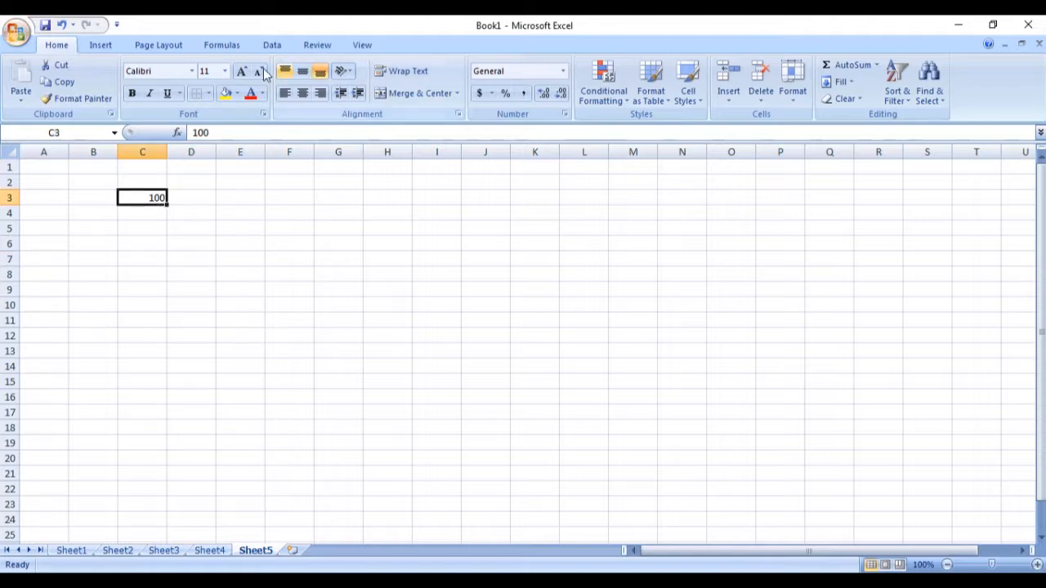
{"action": "left_click", "coordinate": [303, 94]}
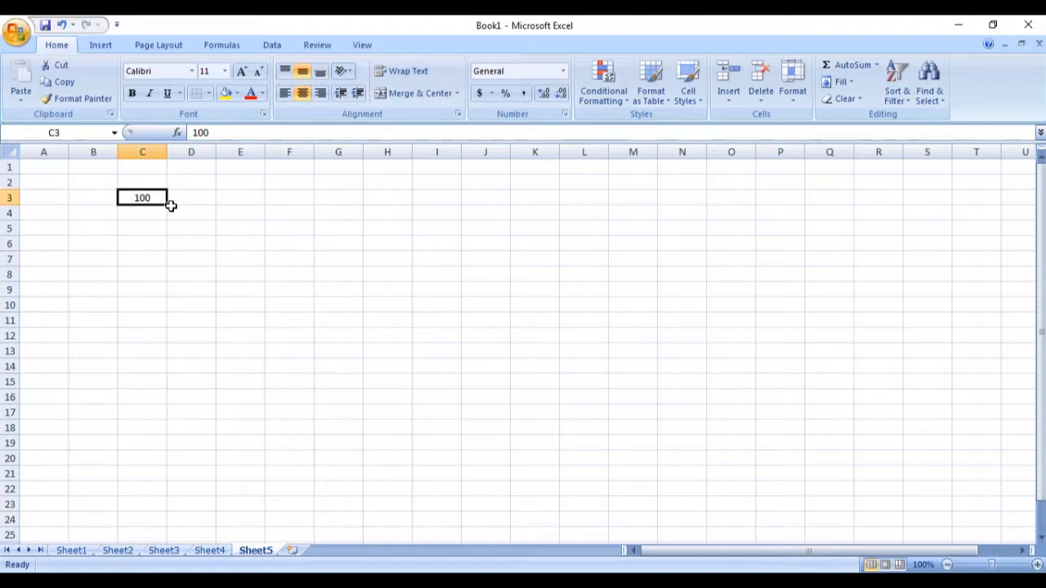
Step: Fill C3 down through C22 as a number series from 100 to 119 using Fill Series
{"action": "left_click_drag", "start_coordinate": [167, 204], "coordinate": [171, 502]}
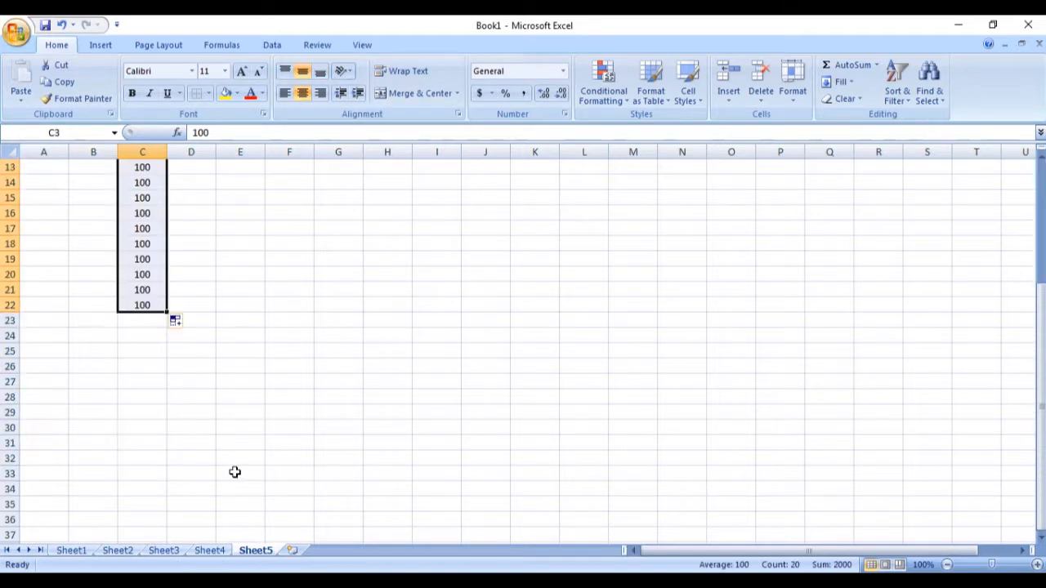
{"action": "left_click", "coordinate": [186, 323]}
{"action": "left_click", "coordinate": [216, 354]}
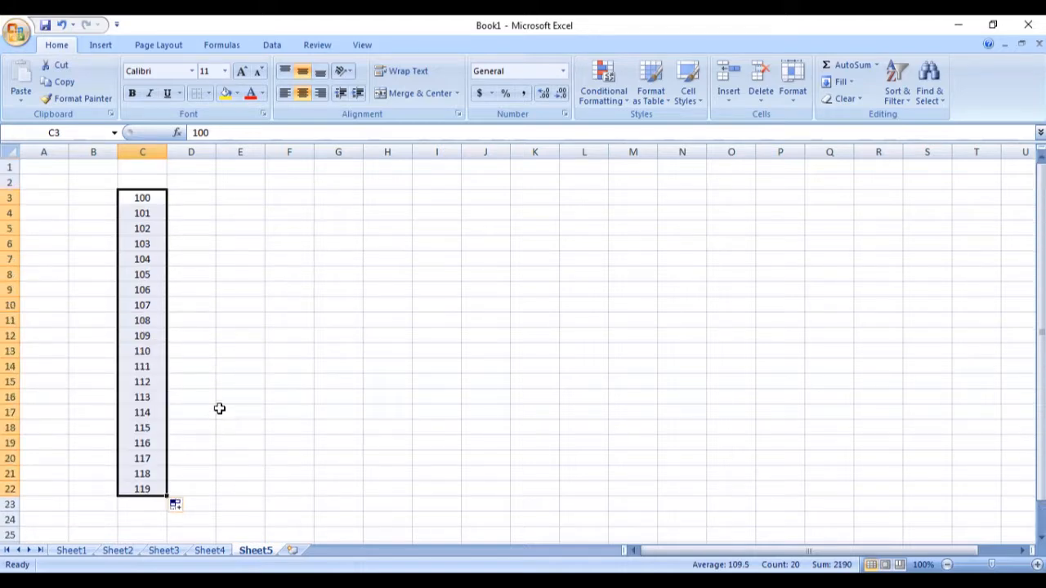
Step: Delete the number series from column C, clearing the range C3:C23
{"action": "left_click", "coordinate": [224, 241]}
{"action": "left_click_drag", "start_coordinate": [158, 199], "coordinate": [144, 507]}
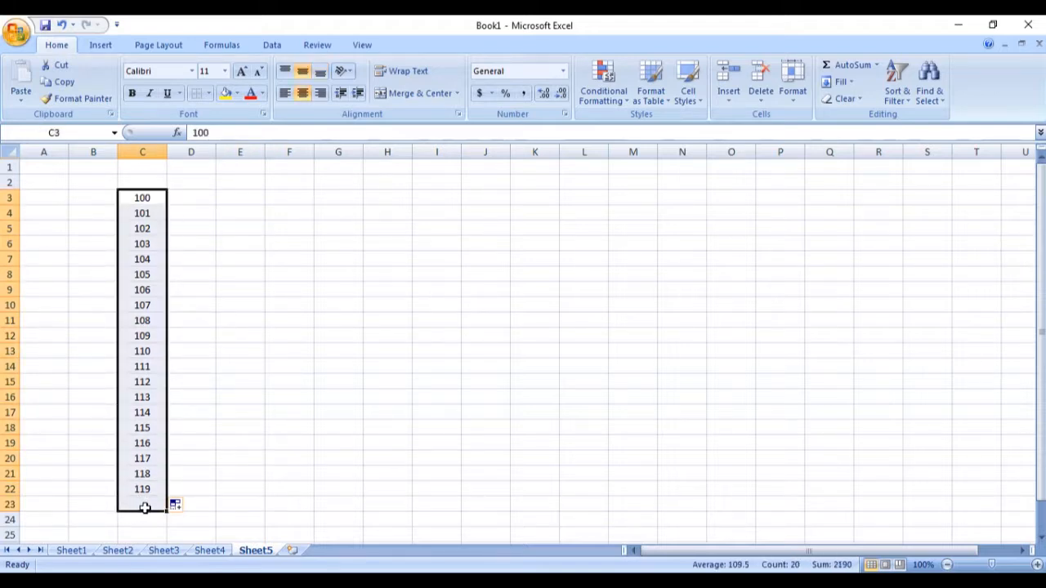
{"action": "key", "text": "Delete"}
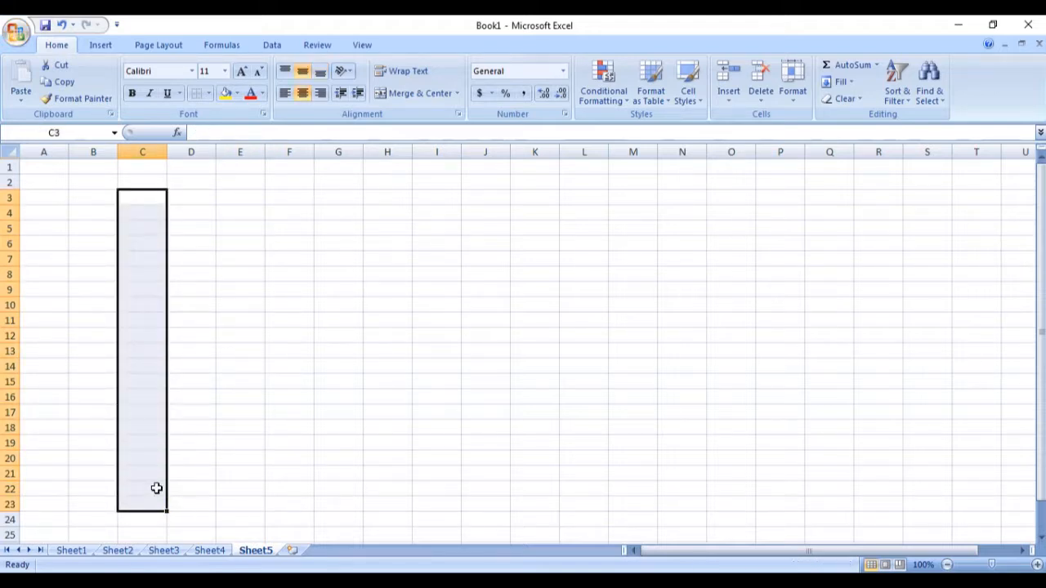
{"action": "left_click", "coordinate": [245, 288]}
{"action": "left_click", "coordinate": [139, 182]}
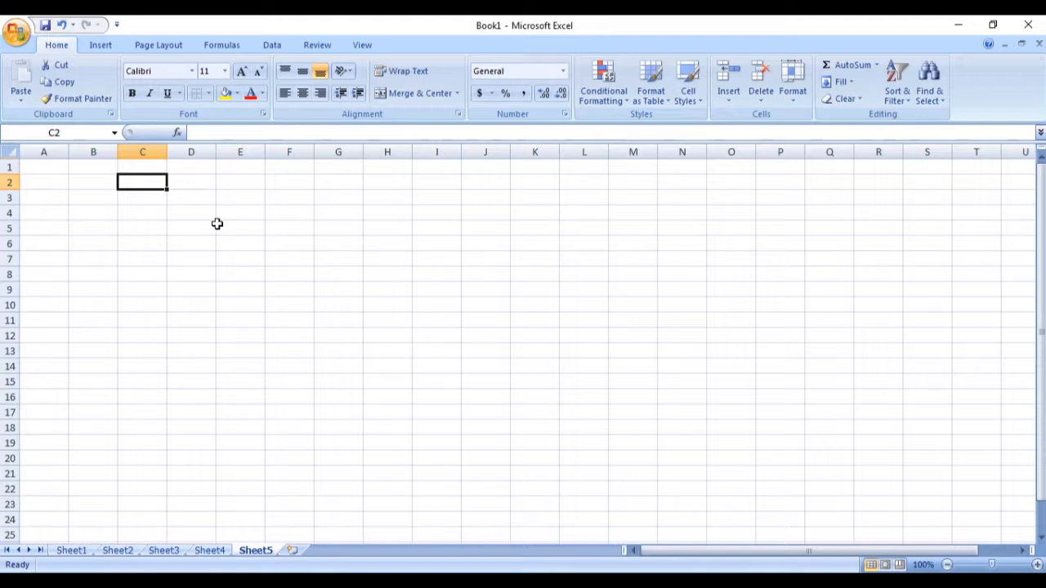
{"action": "left_click", "coordinate": [226, 239]}
{"action": "left_click", "coordinate": [126, 203]}
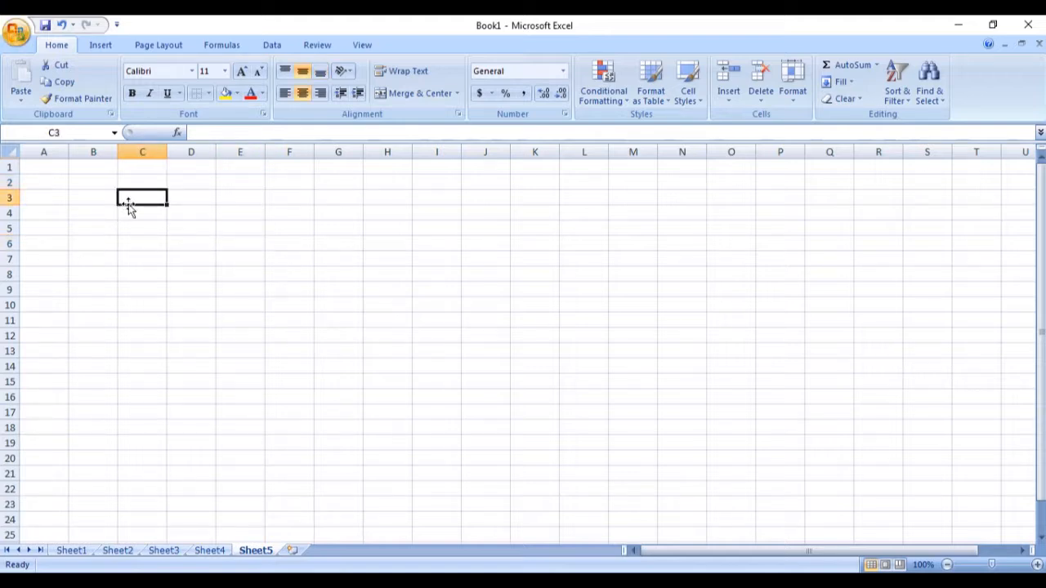
{"action": "left_click", "coordinate": [295, 271]}
{"action": "left_click_drag", "start_coordinate": [199, 197], "coordinate": [344, 231]}
Step: Enter the text "Physical exercise" in cell E4
{"action": "left_click", "coordinate": [256, 211]}
{"action": "double_click", "coordinate": [257, 212]}
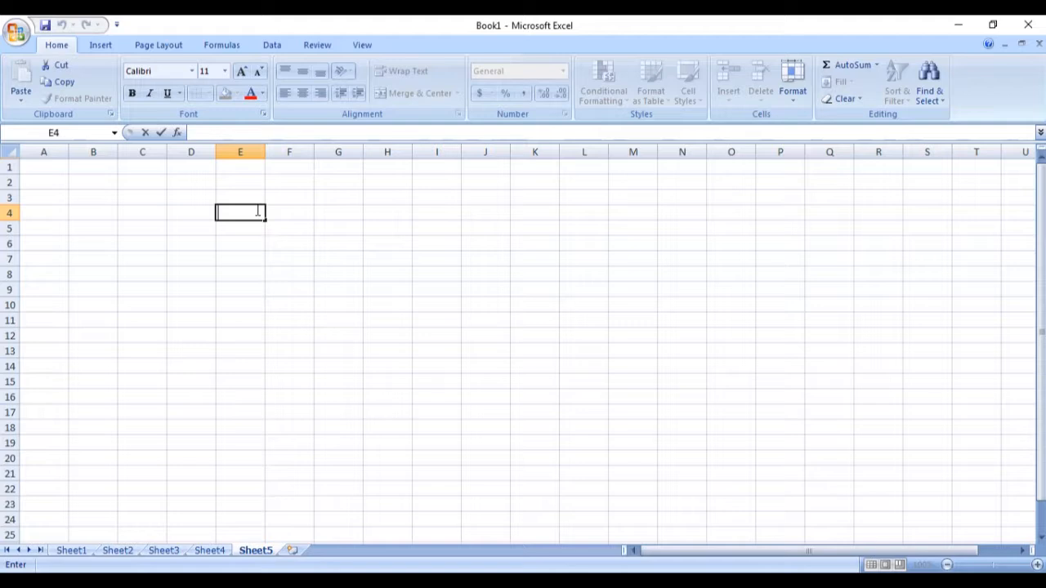
{"action": "type", "text": "huy"}
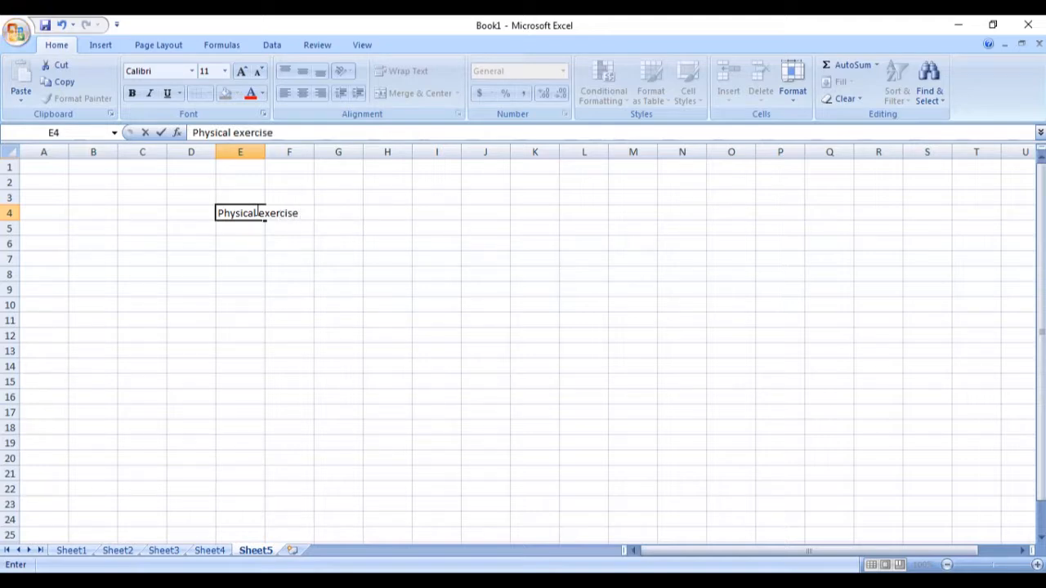
{"action": "left_click", "coordinate": [437, 259]}
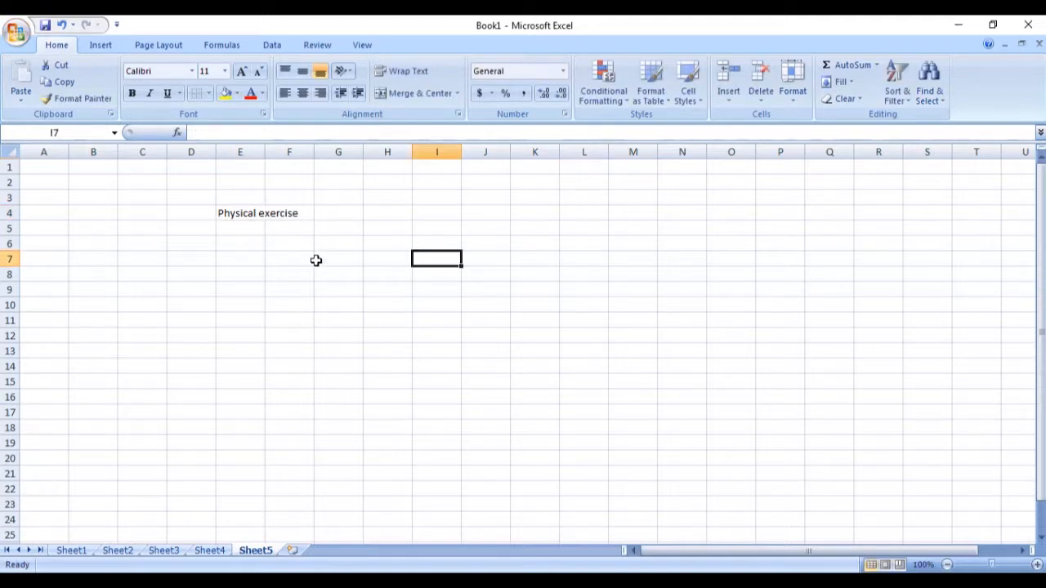
Step: Merge and center cells E4:F4 around the "Physical exercise" text
{"action": "left_click", "coordinate": [263, 214]}
{"action": "left_click", "coordinate": [280, 213]}
{"action": "left_click", "coordinate": [255, 214]}
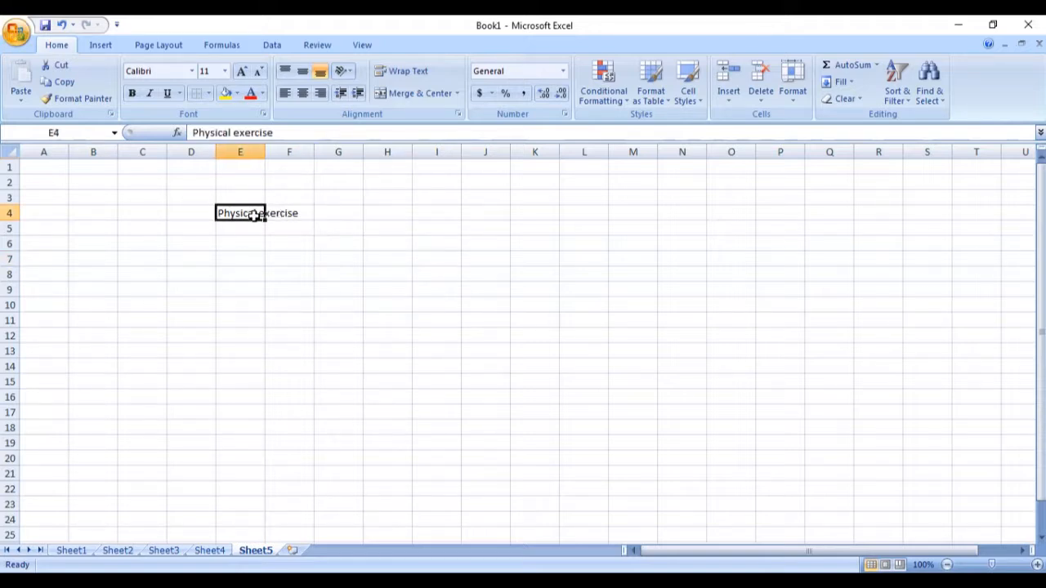
{"action": "left_click_drag", "start_coordinate": [227, 214], "coordinate": [285, 215]}
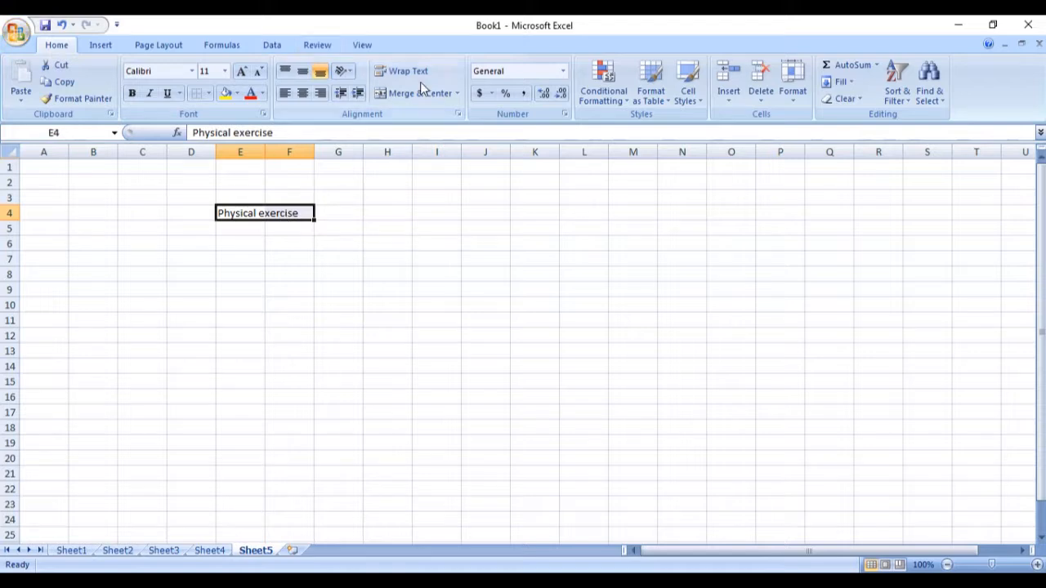
{"action": "left_click", "coordinate": [455, 97]}
{"action": "left_click", "coordinate": [279, 260]}
{"action": "left_click", "coordinate": [231, 214]}
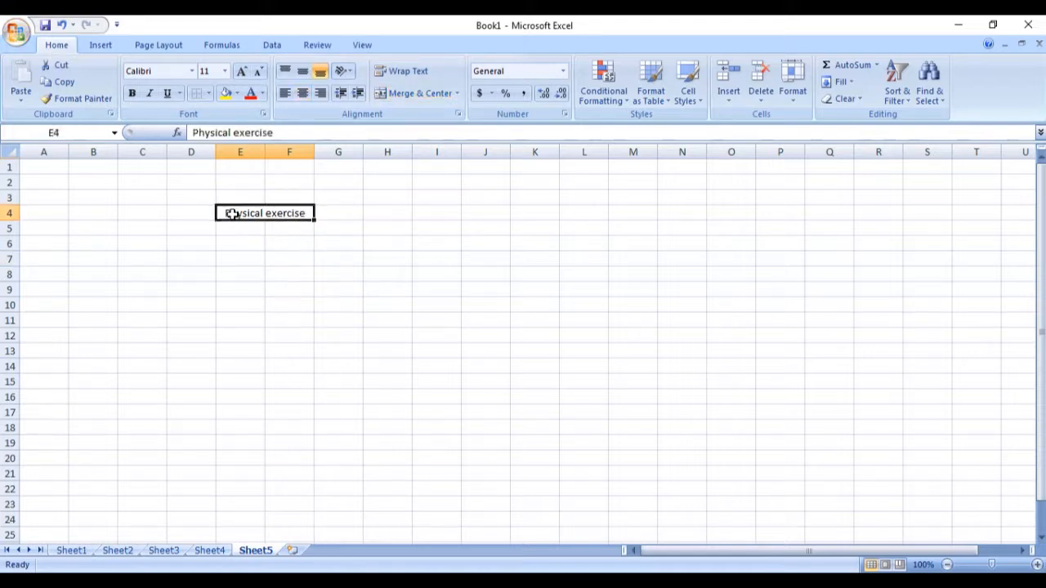
{"action": "left_click", "coordinate": [290, 270]}
{"action": "double_click", "coordinate": [228, 212]}
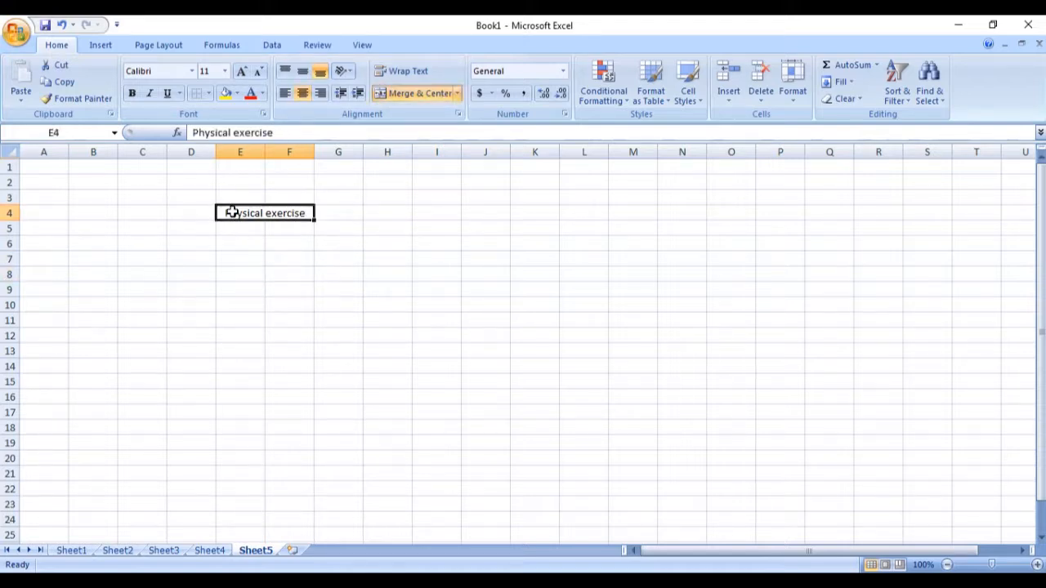
Step: Undo the merge of cells E4 and F4
{"action": "left_click", "coordinate": [301, 261]}
{"action": "key", "text": "Up"}
{"action": "key", "text": "Up"}
{"action": "key", "text": "Up"}
{"action": "key", "text": "ctrl+z"}
{"action": "left_click", "coordinate": [262, 214]}
{"action": "double_click", "coordinate": [297, 218]}
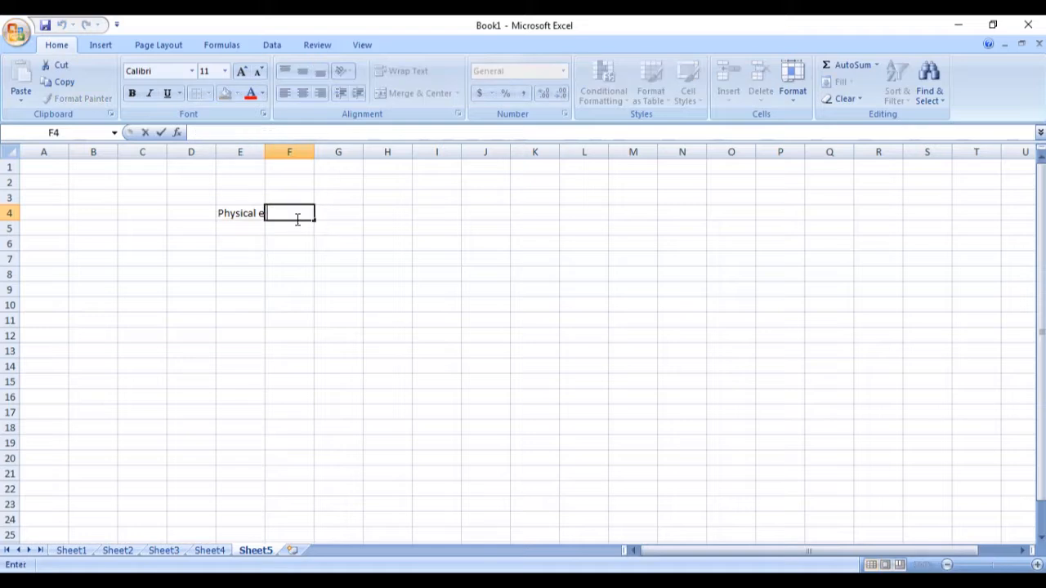
{"action": "double_click", "coordinate": [251, 214]}
{"action": "left_click_drag", "start_coordinate": [279, 213], "coordinate": [306, 216]}
{"action": "left_click", "coordinate": [306, 217]}
{"action": "left_click", "coordinate": [296, 260]}
Step: Apply Wrap Text to the "Physical exercise" text in cell E4
{"action": "left_click", "coordinate": [235, 214]}
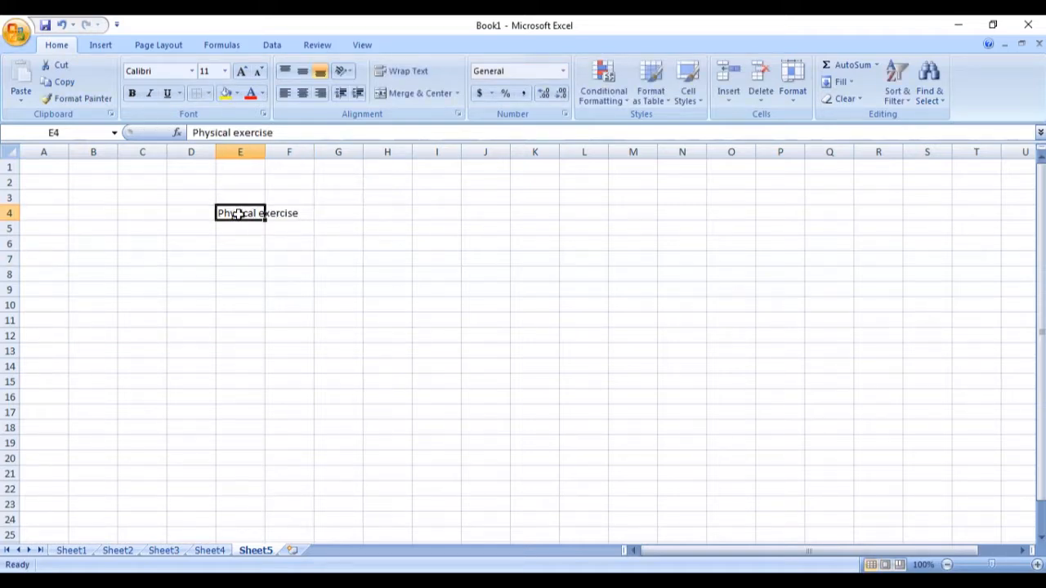
{"action": "left_click", "coordinate": [426, 80]}
{"action": "left_click", "coordinate": [278, 320]}
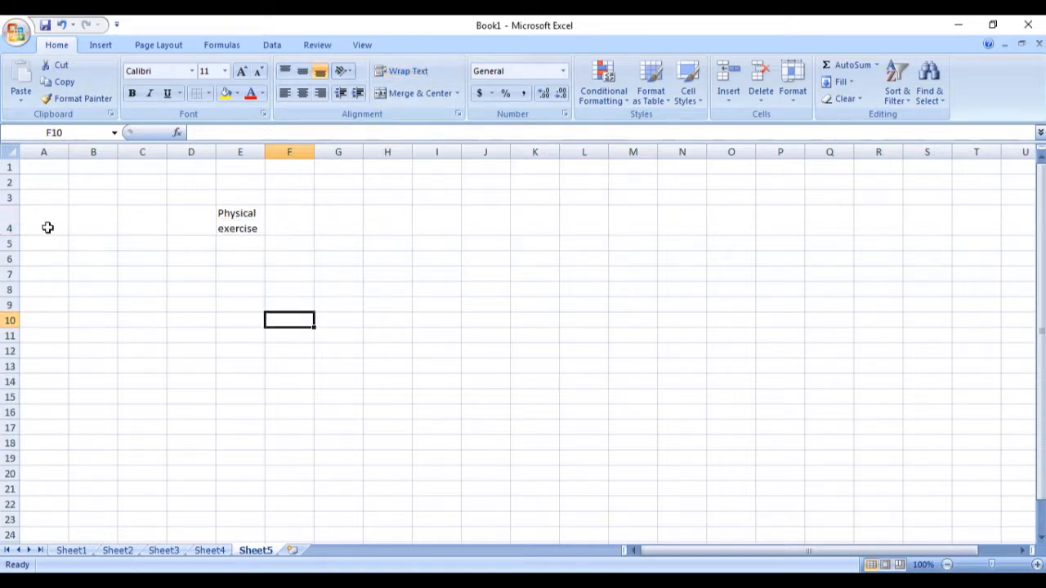
Step: Make row 4 taller around the wrapped text and undo the height change
{"action": "left_click", "coordinate": [247, 225]}
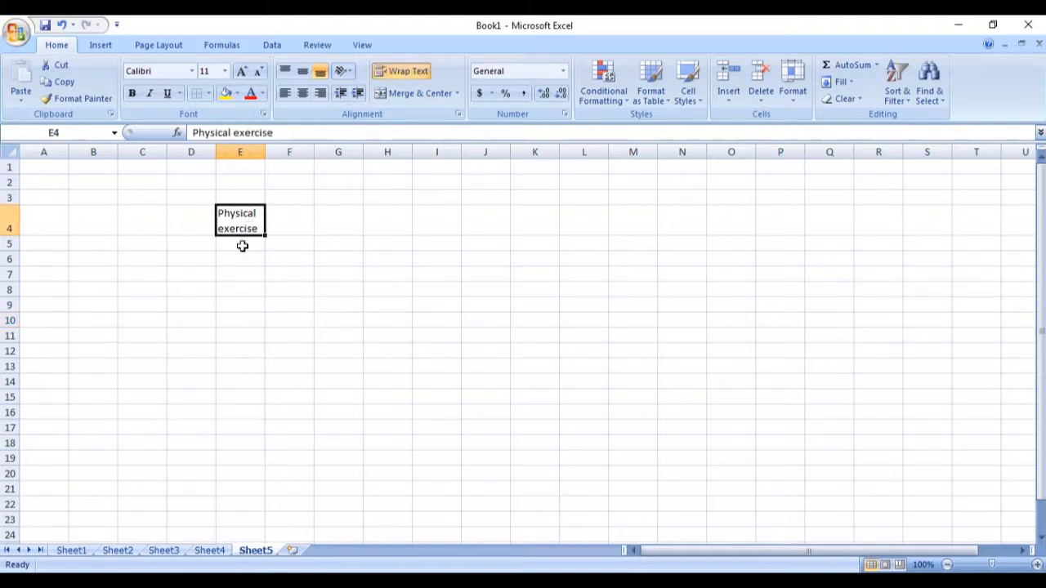
{"action": "left_click_drag", "start_coordinate": [3, 236], "coordinate": [9, 261]}
{"action": "key", "text": "ctrl+z"}
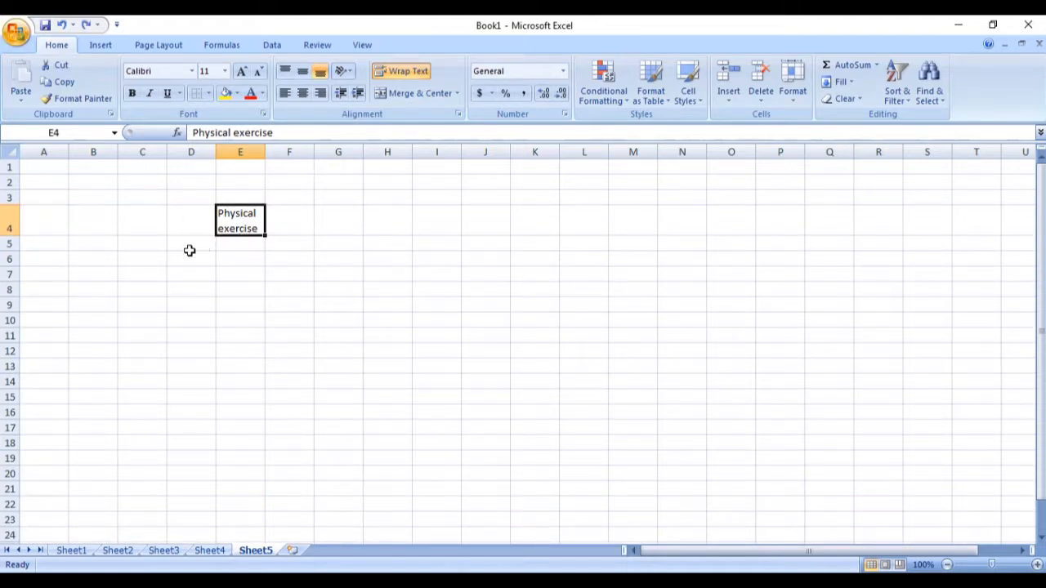
Step: Undo the text wrapping in cell E4 and the entry of "Physical exercise"
{"action": "key", "text": "ctrl+z"}
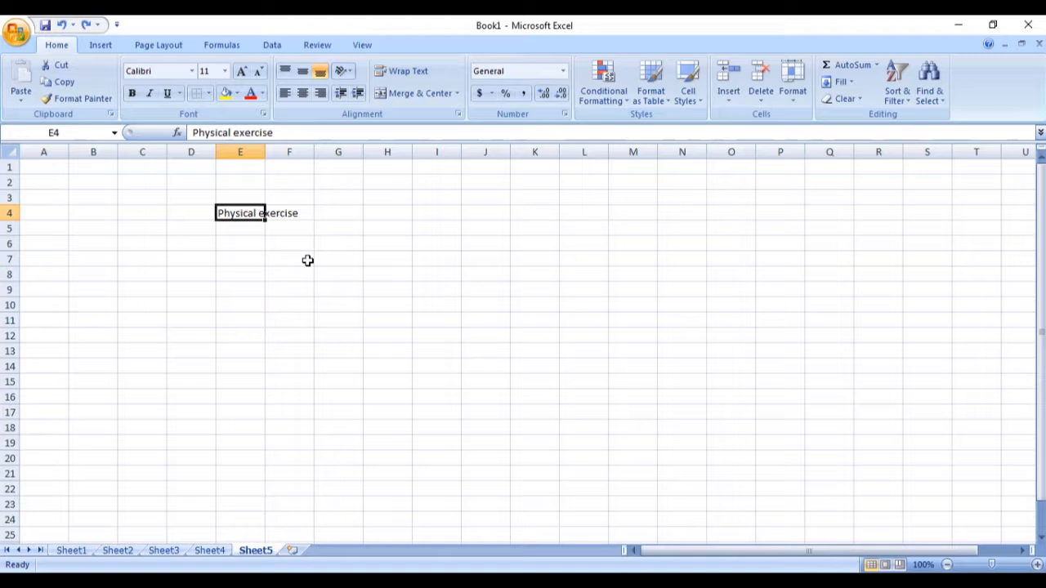
{"action": "key", "text": "Right"}
{"action": "key", "text": "ctrl+z"}
{"action": "left_click", "coordinate": [278, 273]}
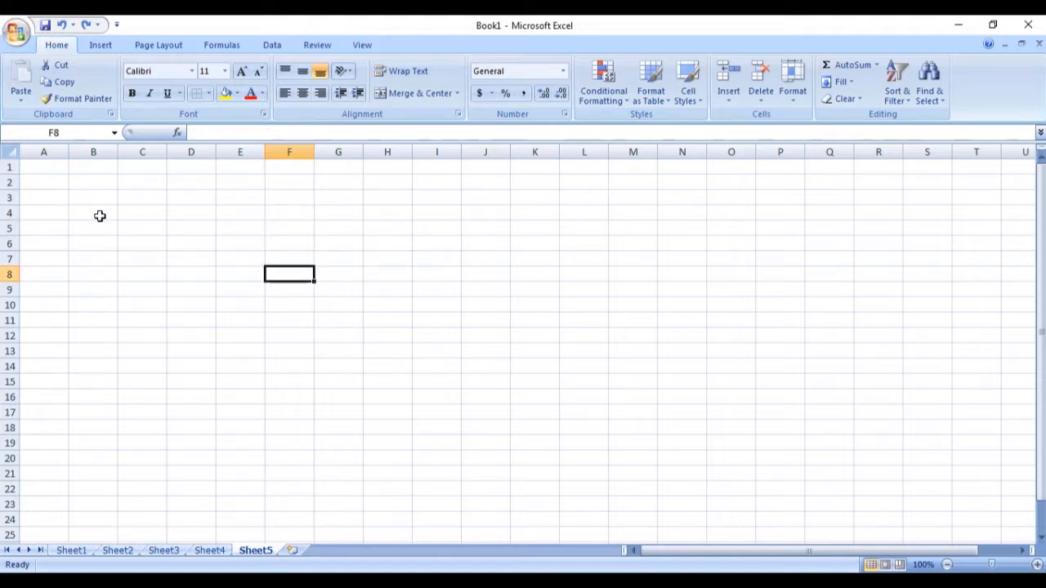
Step: Enter 1 in cell A1 and auto fill the number series 1 to 9 across A1:I1
{"action": "left_click", "coordinate": [49, 167]}
{"action": "type", "text": "1"}
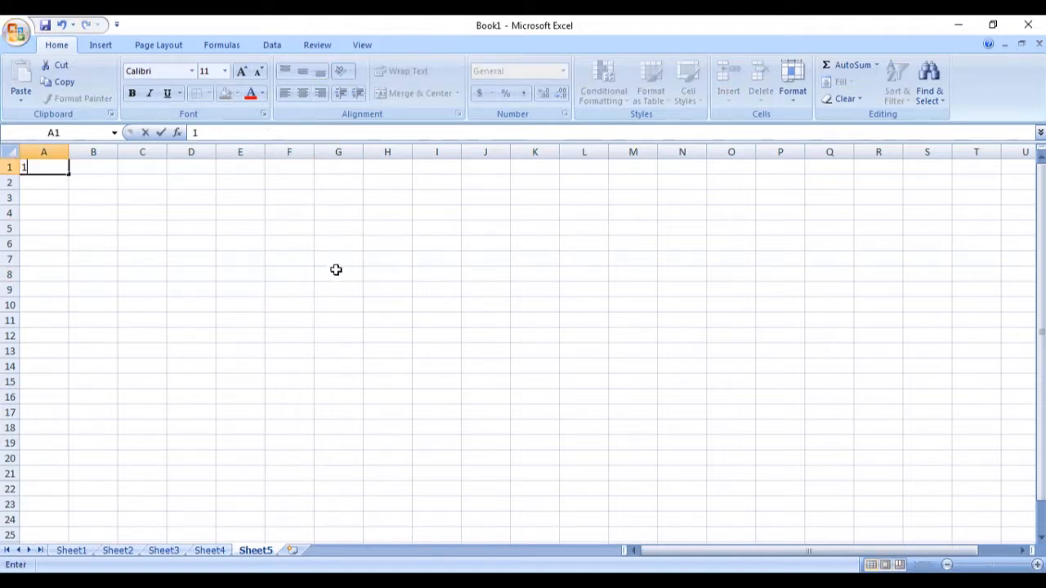
{"action": "left_click", "coordinate": [245, 292]}
{"action": "left_click", "coordinate": [58, 168]}
{"action": "left_click_drag", "start_coordinate": [71, 173], "coordinate": [471, 193]}
{"action": "left_click", "coordinate": [475, 186]}
{"action": "left_click", "coordinate": [486, 223]}
{"action": "left_click", "coordinate": [177, 212]}
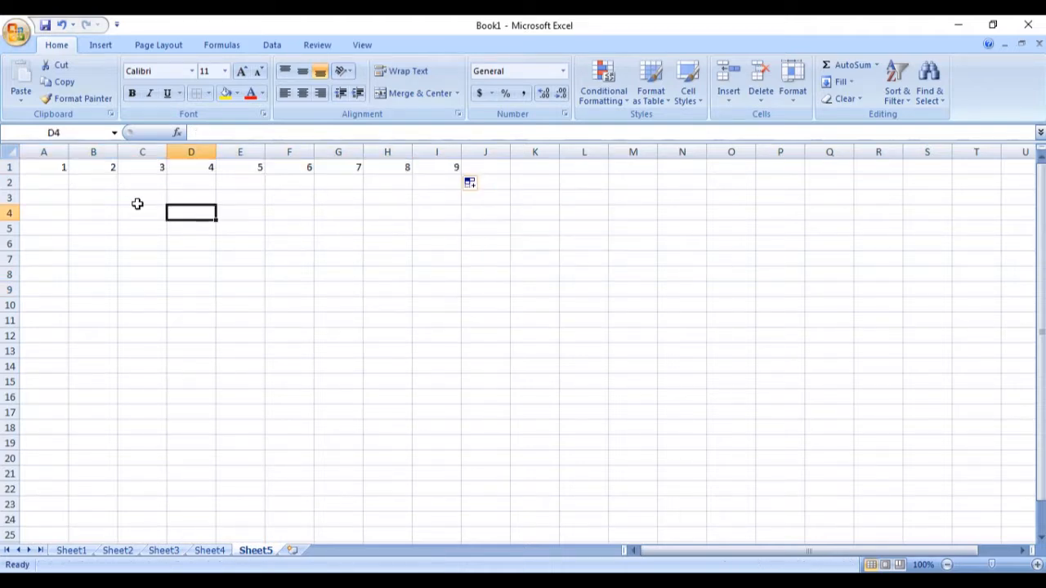
Step: Center the numbers in A1:I1 horizontally and align them to the middle vertically
{"action": "left_click_drag", "start_coordinate": [42, 167], "coordinate": [455, 167]}
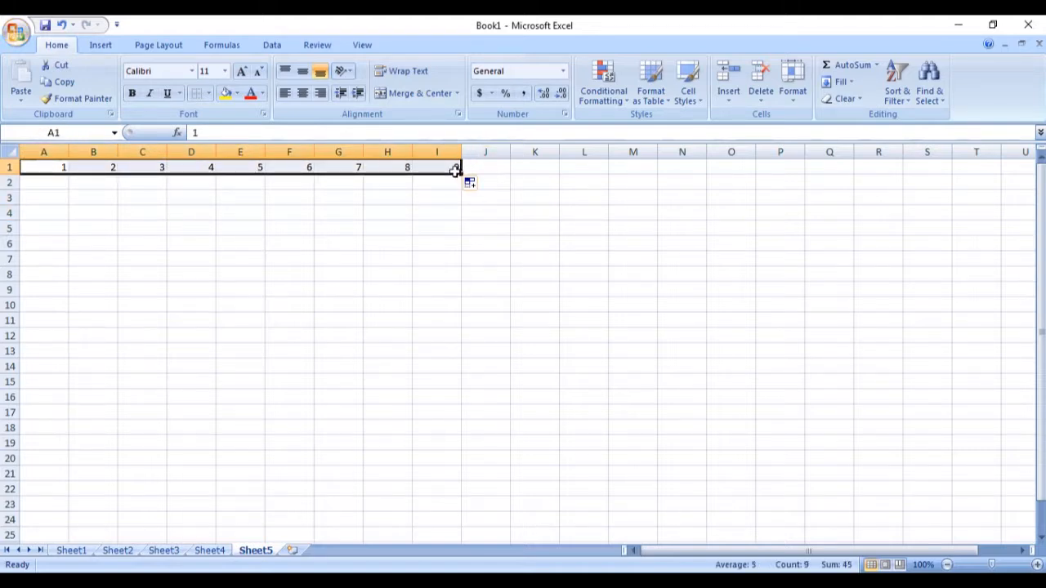
{"action": "left_click", "coordinate": [303, 92]}
{"action": "left_click_drag", "start_coordinate": [260, 244], "coordinate": [288, 244]}
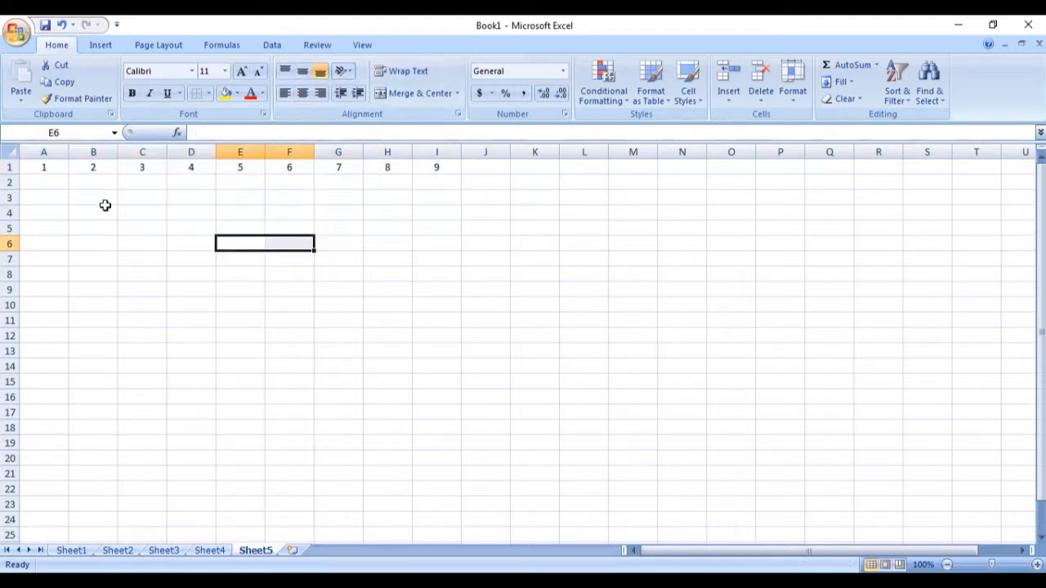
{"action": "left_click_drag", "start_coordinate": [44, 166], "coordinate": [457, 167]}
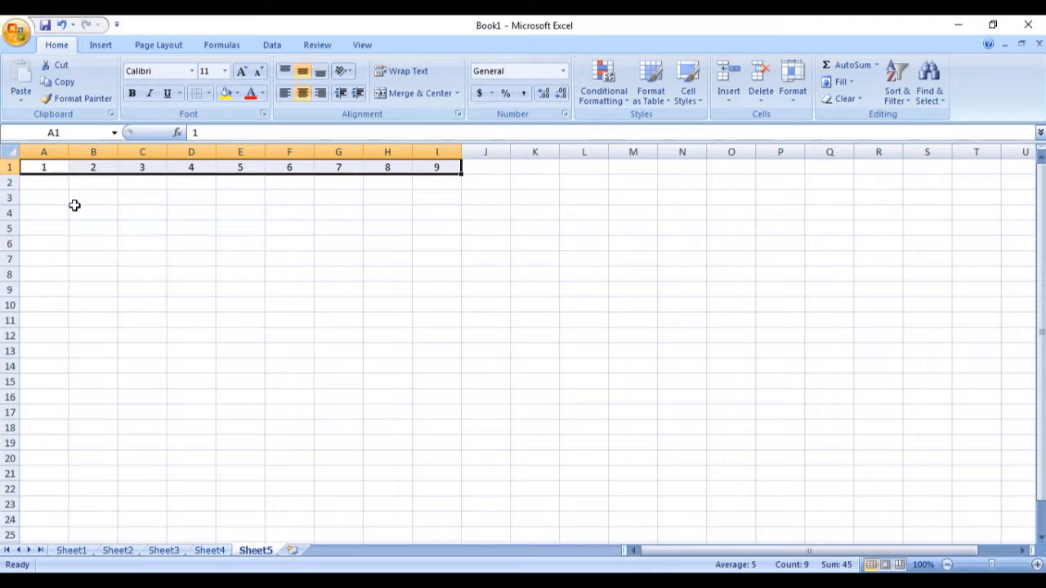
{"action": "left_click", "coordinate": [77, 228]}
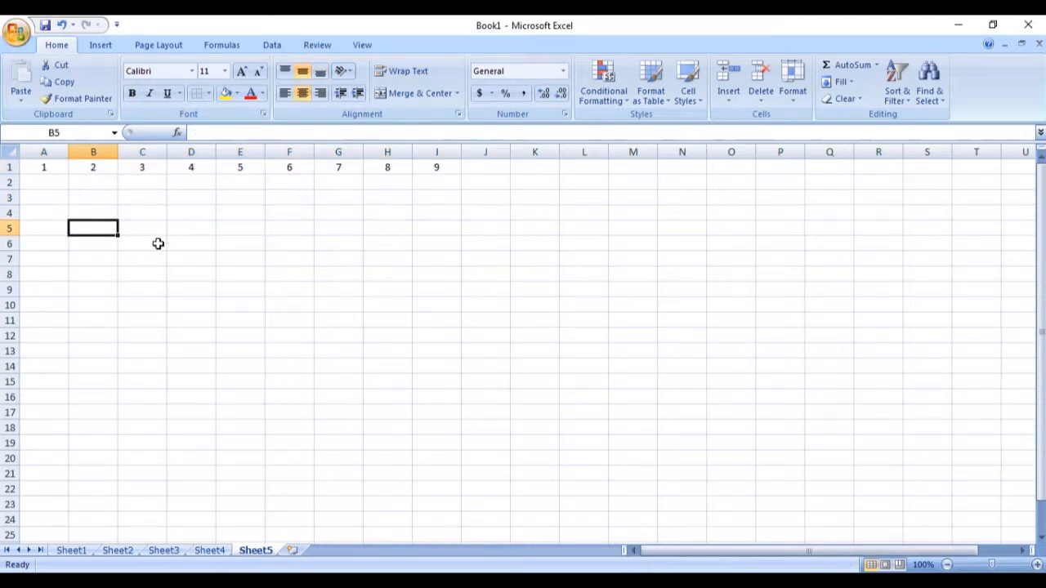
Step: Insert a blank row above the number series in row 1
{"action": "right_click", "coordinate": [17, 168]}
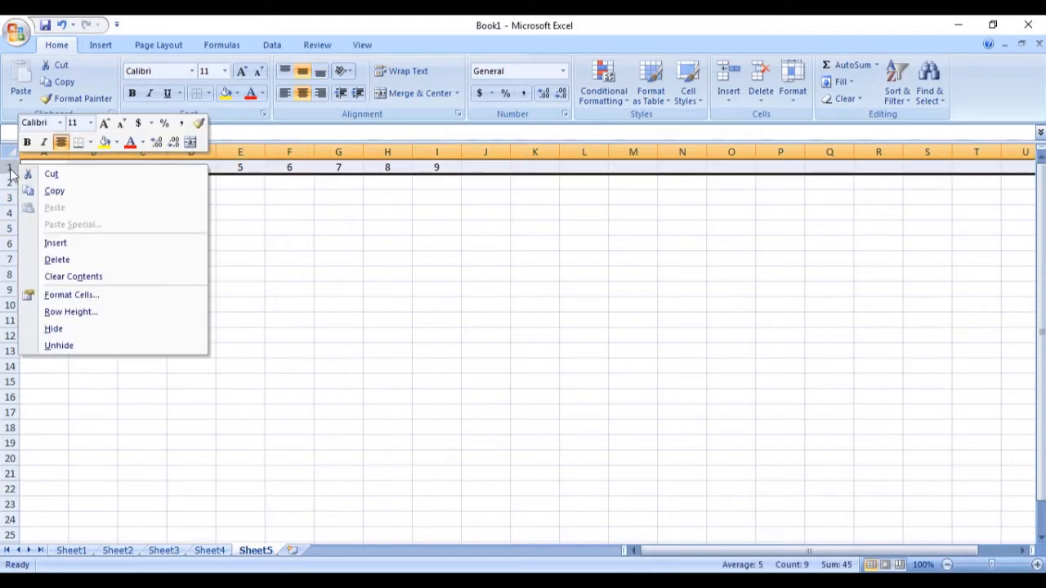
{"action": "left_click", "coordinate": [6, 167]}
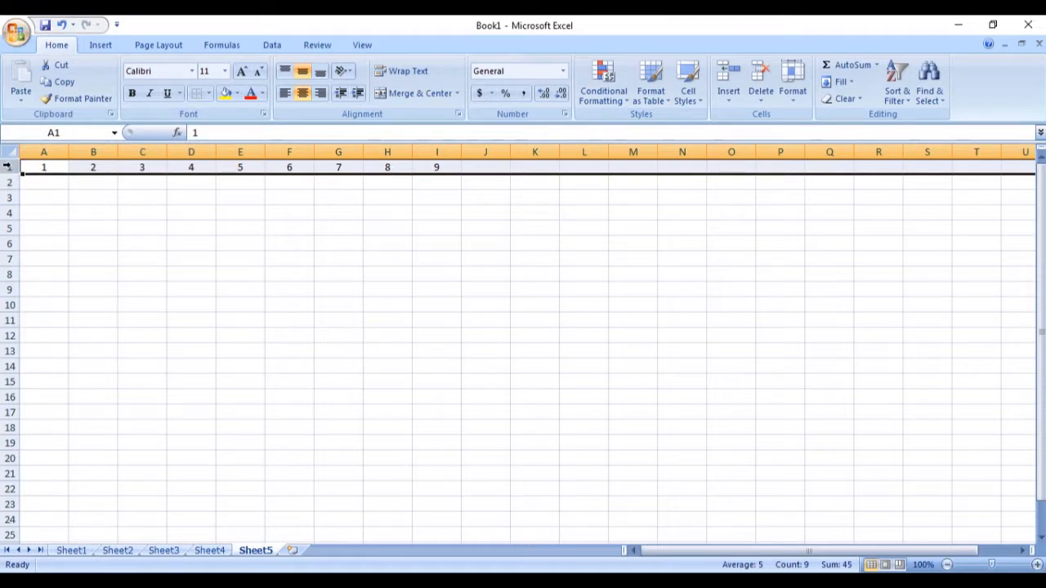
{"action": "right_click", "coordinate": [6, 167]}
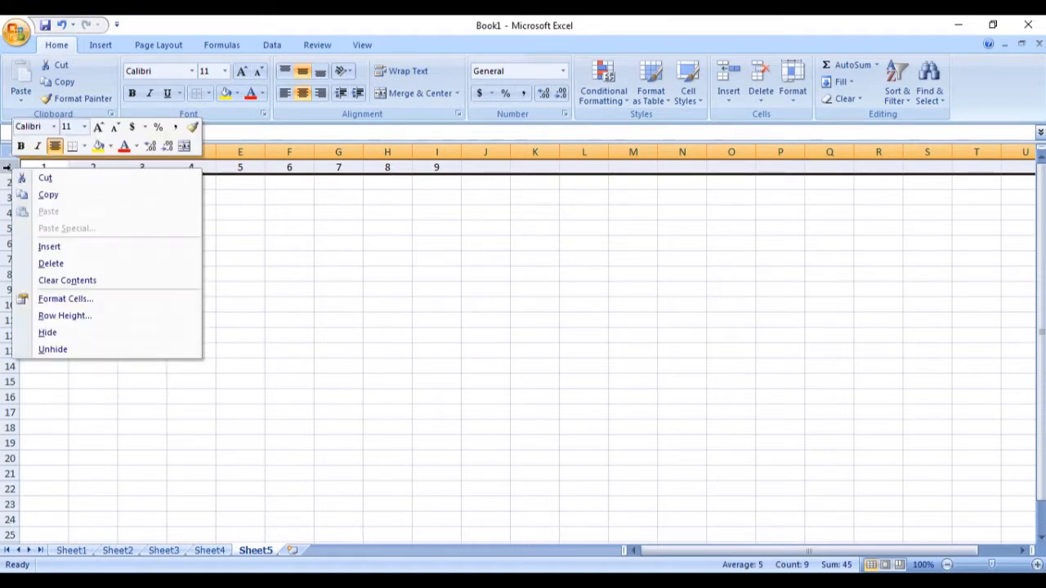
{"action": "left_click", "coordinate": [36, 247]}
{"action": "left_click", "coordinate": [227, 258]}
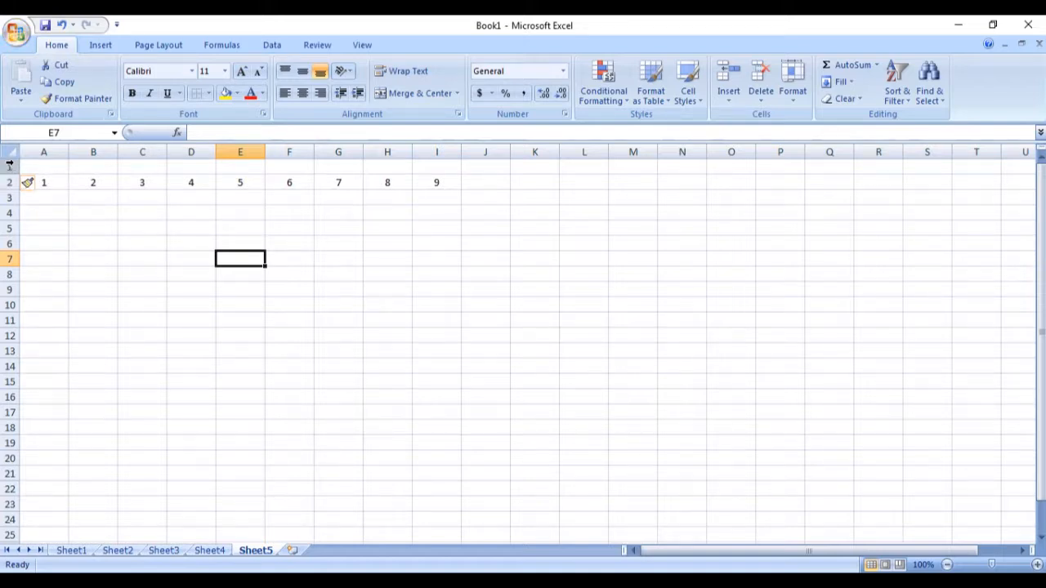
{"action": "left_click", "coordinate": [8, 167]}
{"action": "left_click", "coordinate": [41, 211]}
Step: Set the font color of the numbers in A2:I2 to a darker red theme shade
{"action": "left_click_drag", "start_coordinate": [43, 185], "coordinate": [459, 177]}
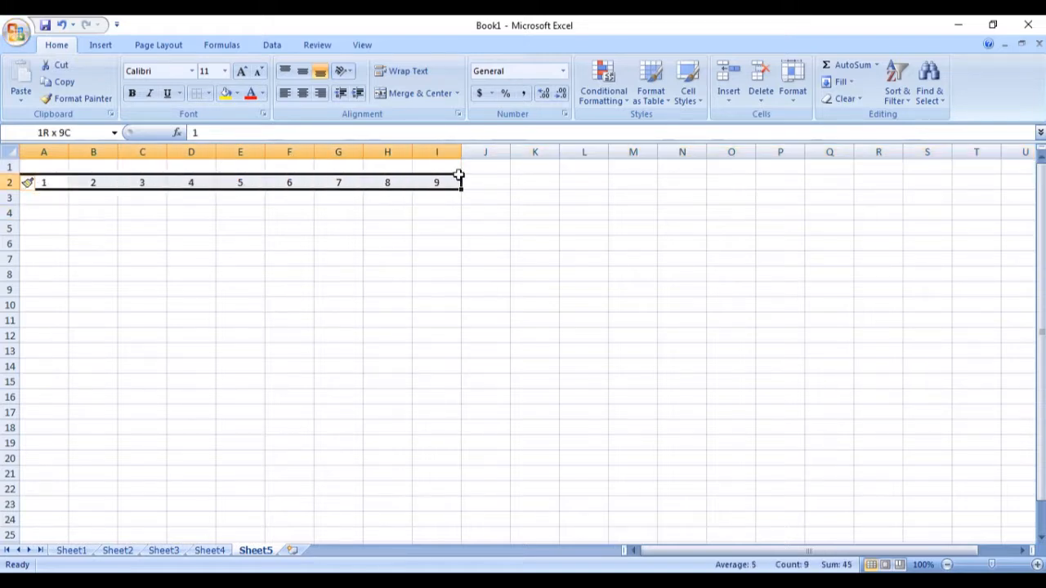
{"action": "left_click", "coordinate": [262, 94]}
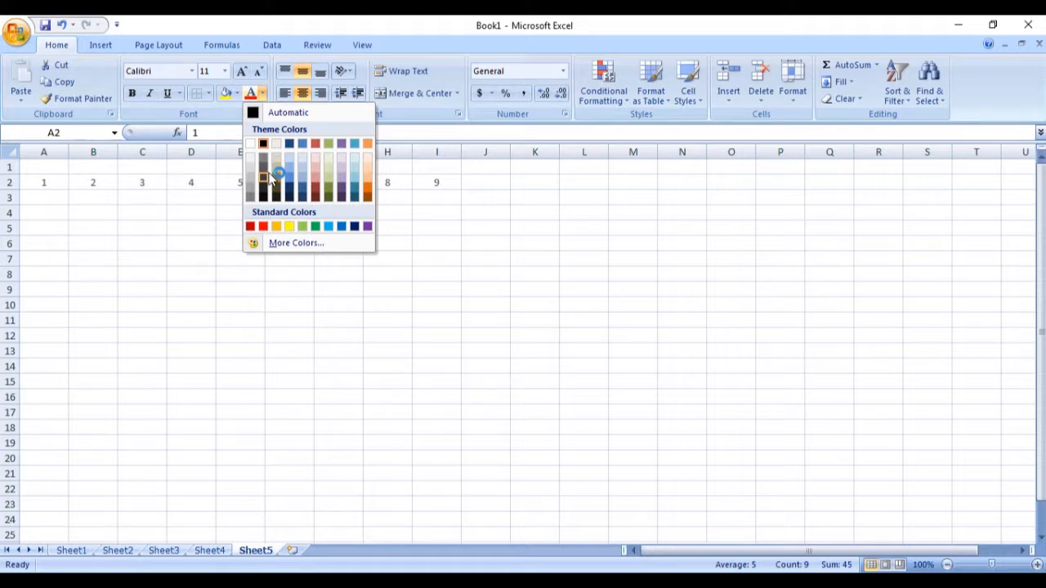
{"action": "left_click", "coordinate": [315, 190]}
{"action": "left_click", "coordinate": [550, 243]}
Step: Fill cells A2:I2 with a medium gray theme color
{"action": "left_click_drag", "start_coordinate": [47, 183], "coordinate": [448, 186]}
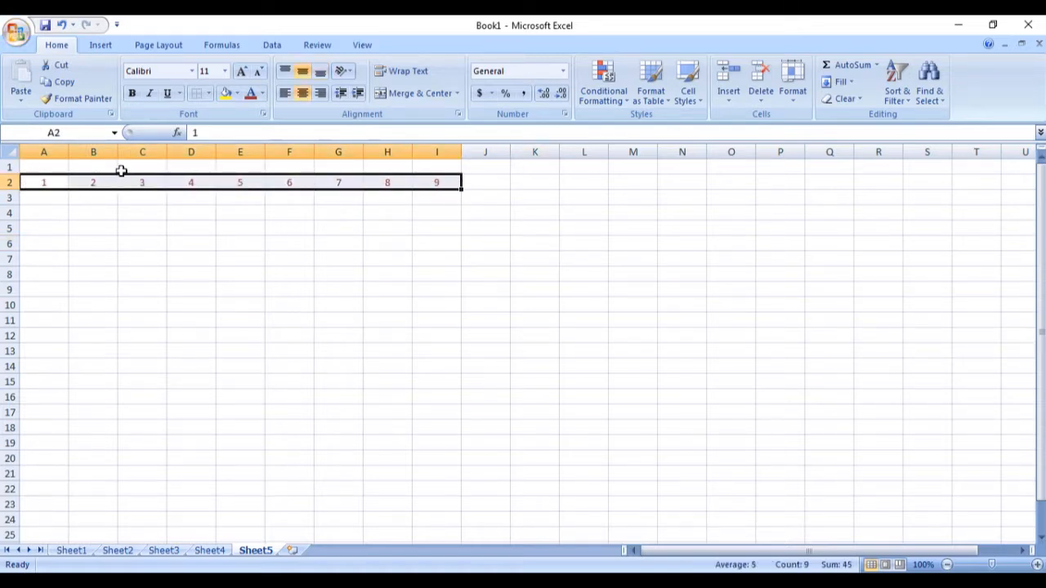
{"action": "left_click", "coordinate": [236, 95]}
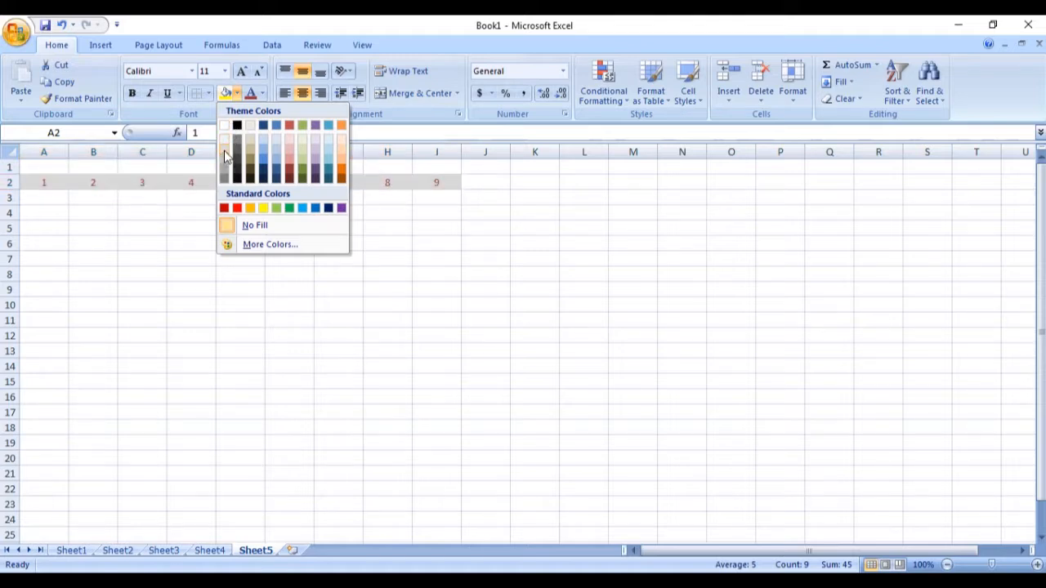
{"action": "left_click", "coordinate": [221, 179]}
{"action": "left_click", "coordinate": [162, 281]}
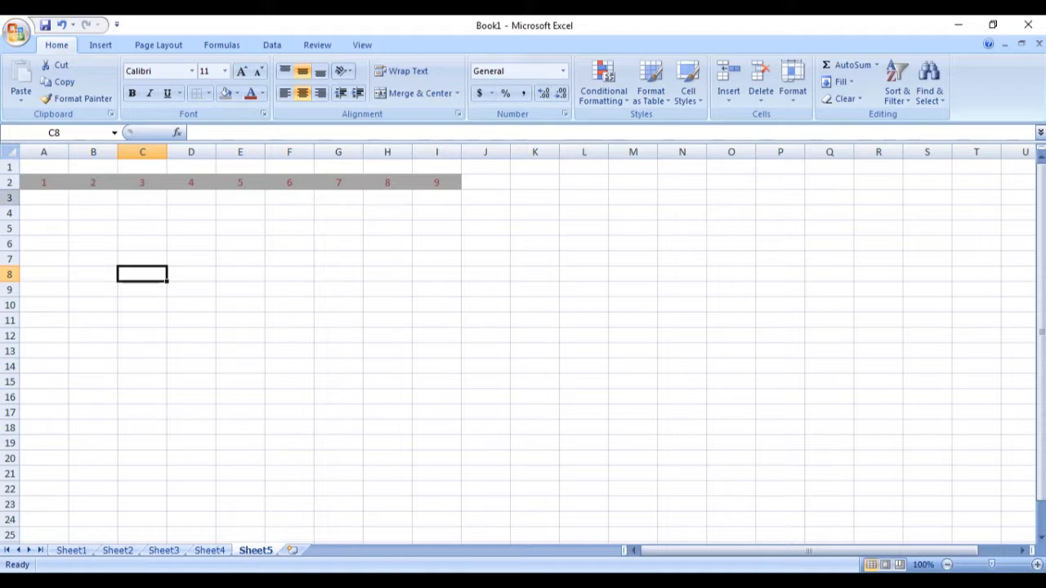
Step: Apply All Borders to cells A2:I2
{"action": "left_click_drag", "start_coordinate": [25, 182], "coordinate": [444, 183]}
{"action": "left_click", "coordinate": [208, 93]}
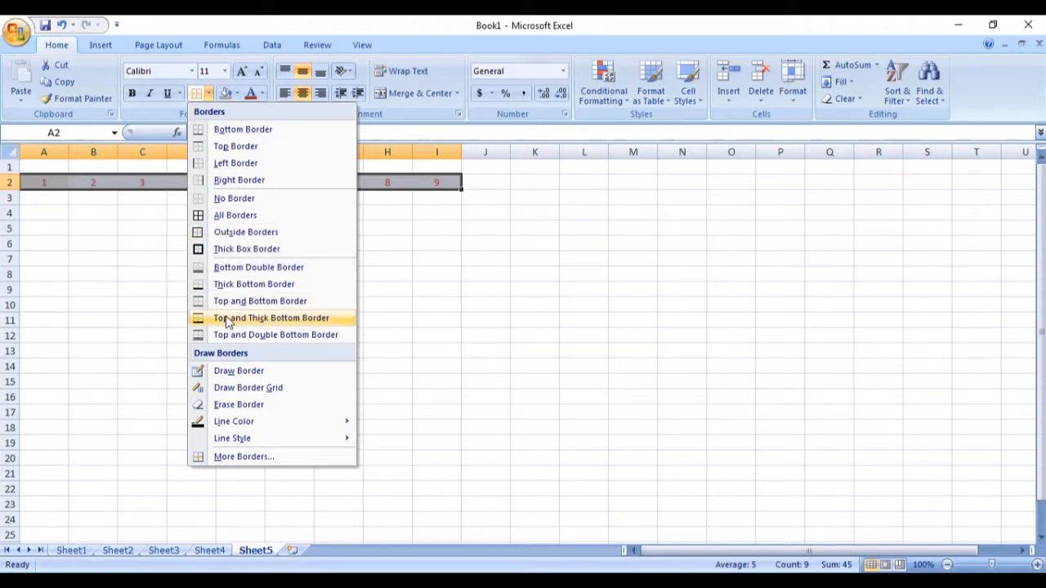
{"action": "left_click", "coordinate": [232, 215]}
{"action": "left_click", "coordinate": [177, 270]}
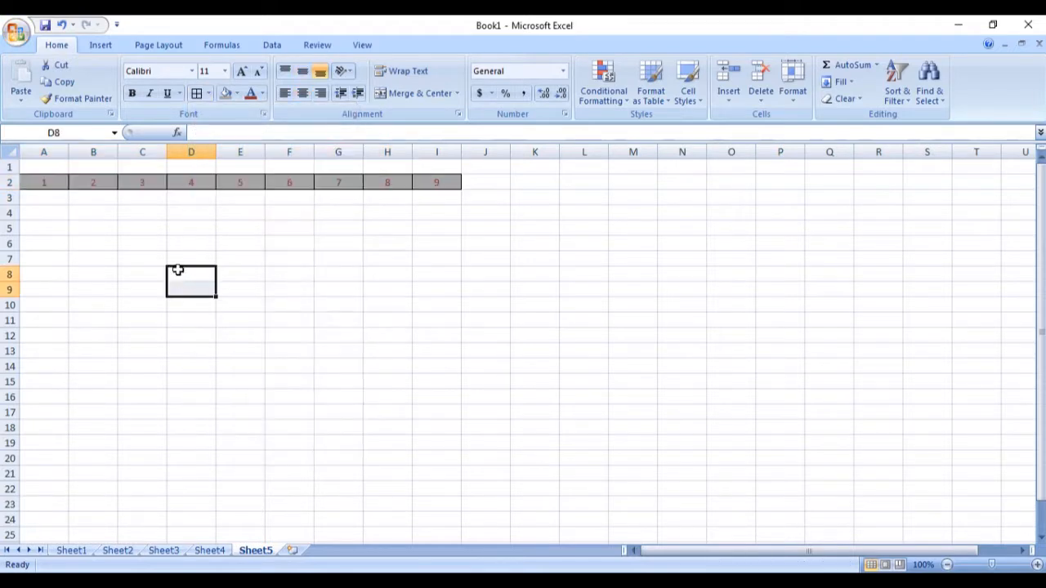
Step: Change the font color of the numbers in A2:I2 to standard bright red
{"action": "left_click_drag", "start_coordinate": [33, 180], "coordinate": [438, 187]}
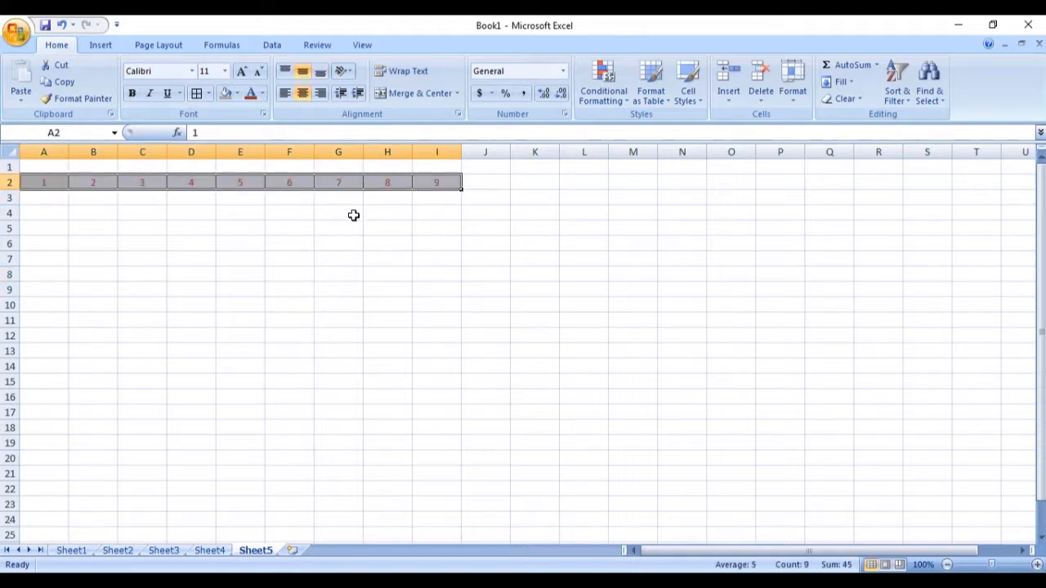
{"action": "left_click", "coordinate": [261, 93]}
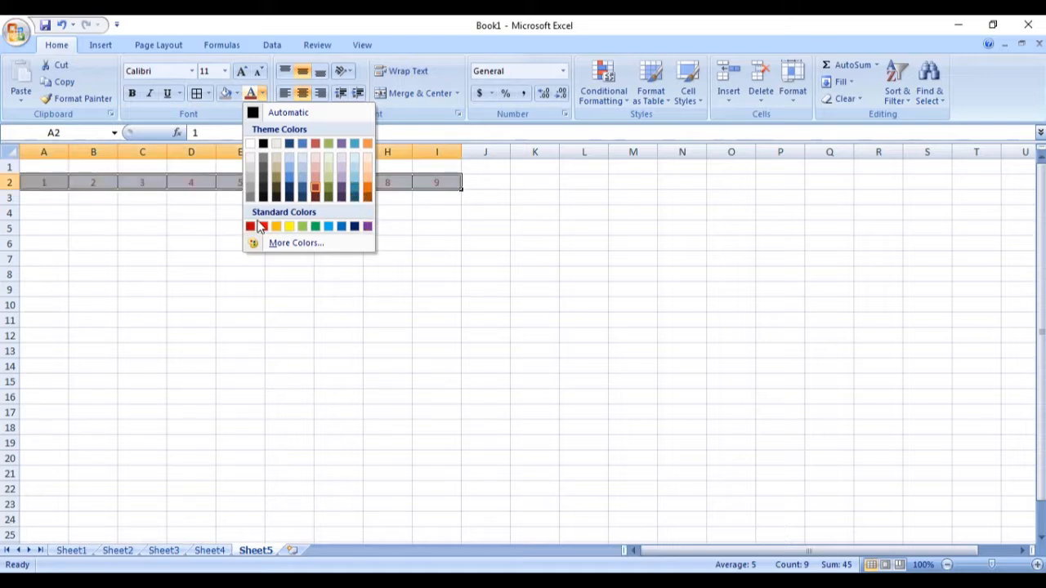
{"action": "left_click", "coordinate": [263, 228]}
{"action": "left_click", "coordinate": [183, 276]}
Step: Change the fill of cells A2:I2 to a light aqua theme color
{"action": "left_click_drag", "start_coordinate": [42, 181], "coordinate": [452, 183]}
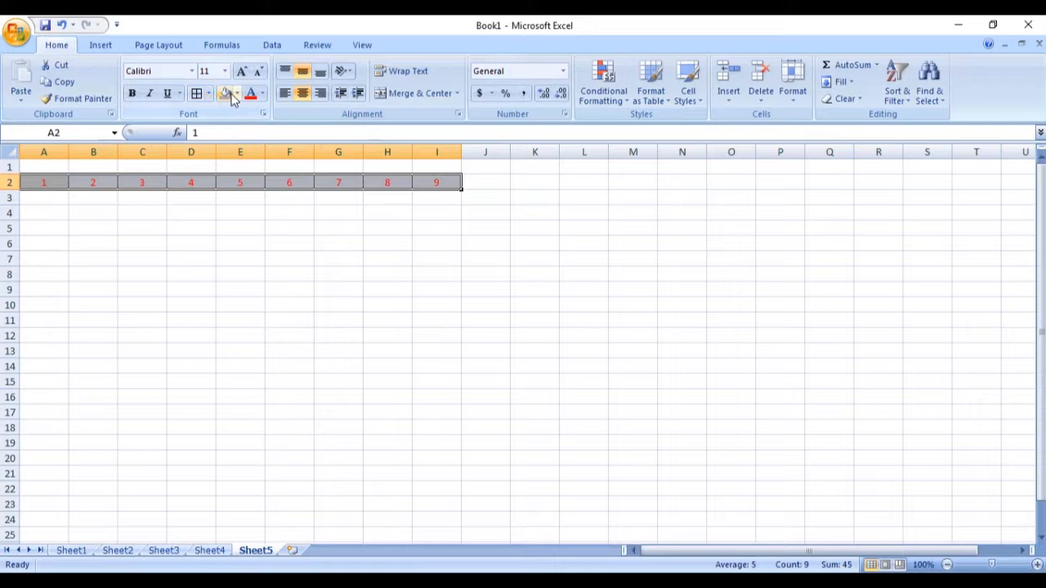
{"action": "left_click", "coordinate": [235, 95]}
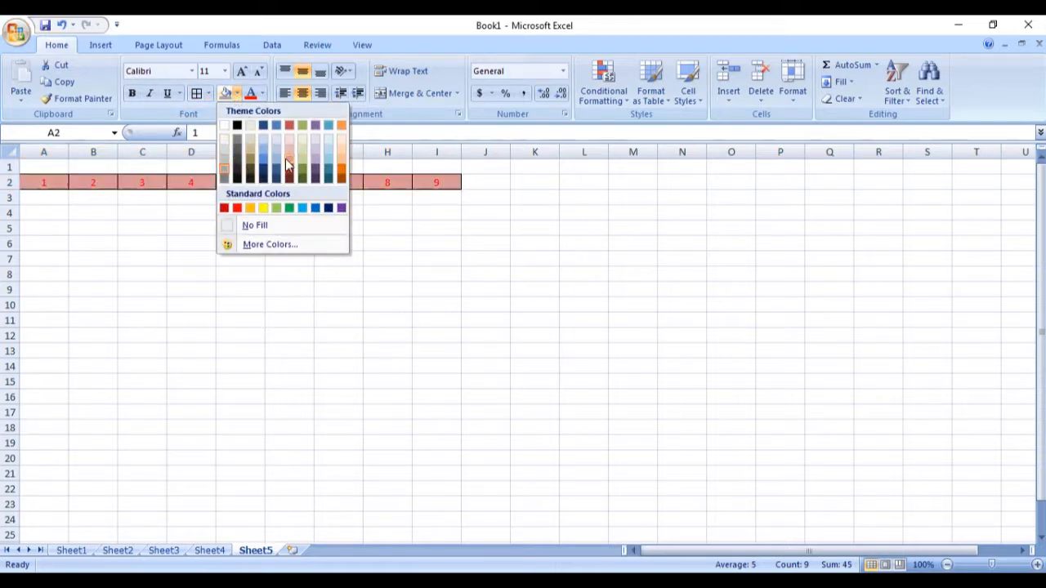
{"action": "left_click", "coordinate": [330, 150]}
{"action": "left_click", "coordinate": [136, 255]}
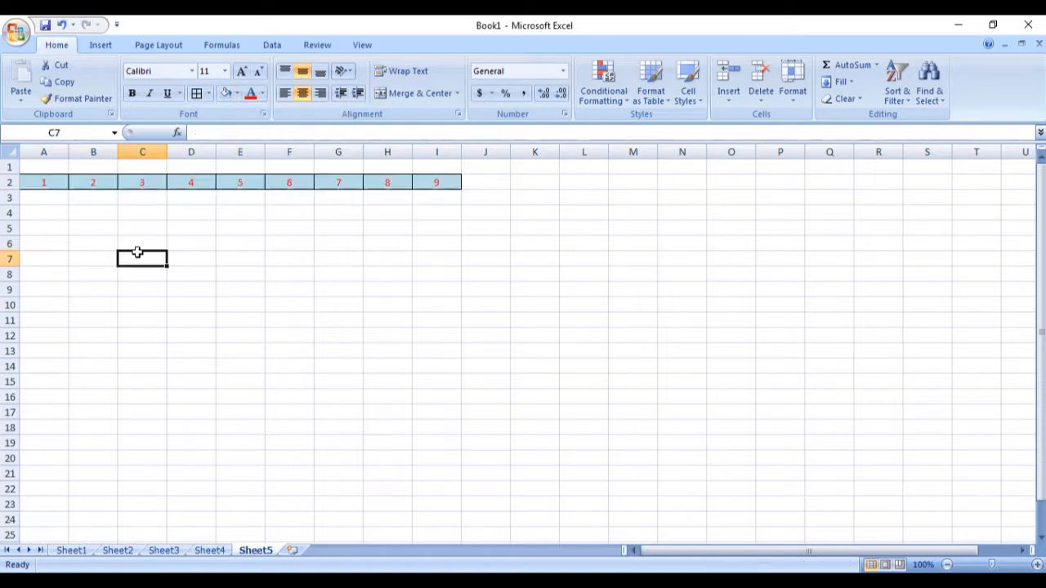
Step: Make row 2 taller and widen columns A through I
{"action": "left_click_drag", "start_coordinate": [10, 189], "coordinate": [10, 201]}
{"action": "left_click_drag", "start_coordinate": [67, 151], "coordinate": [544, 153]}
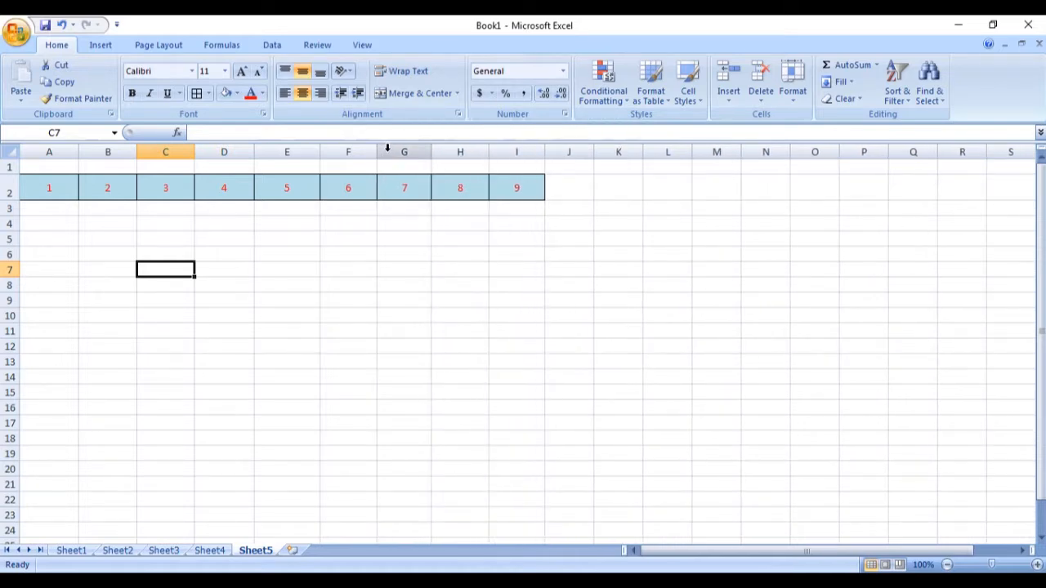
Step: Hide column G, which holds the number 7
{"action": "left_click", "coordinate": [387, 147]}
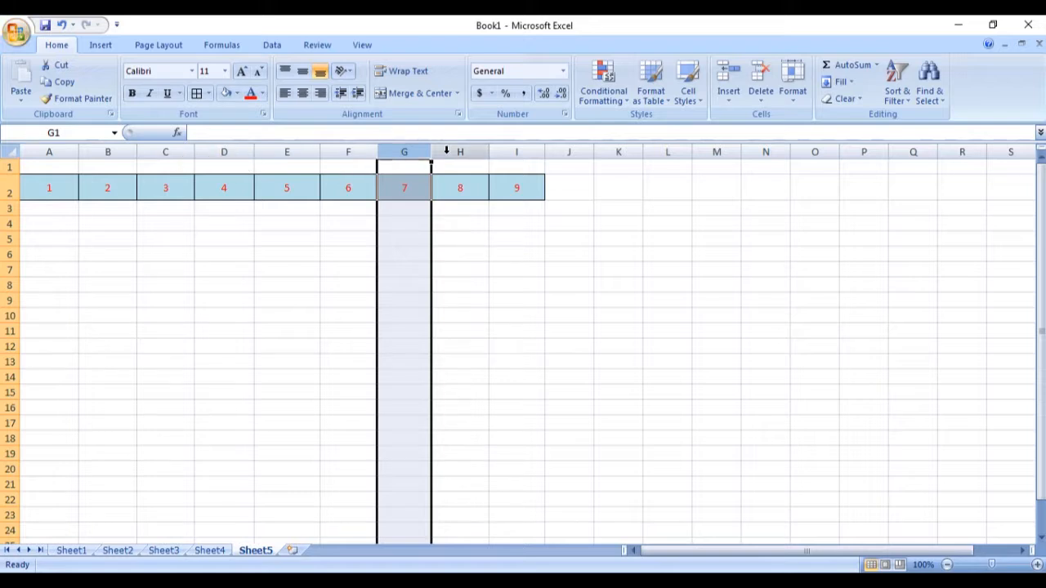
{"action": "left_click", "coordinate": [401, 187]}
{"action": "left_click", "coordinate": [403, 150]}
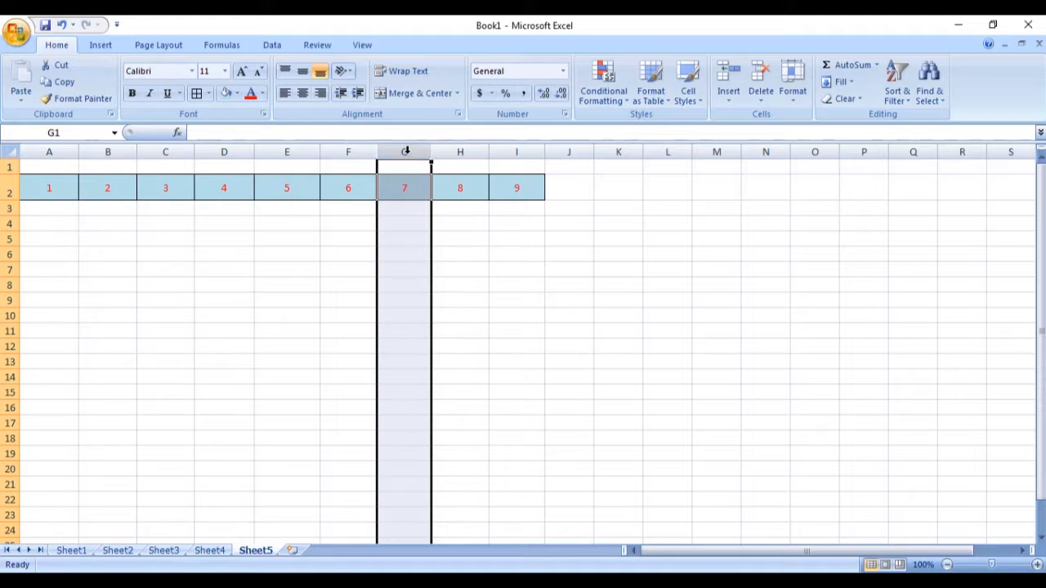
{"action": "right_click", "coordinate": [403, 152]}
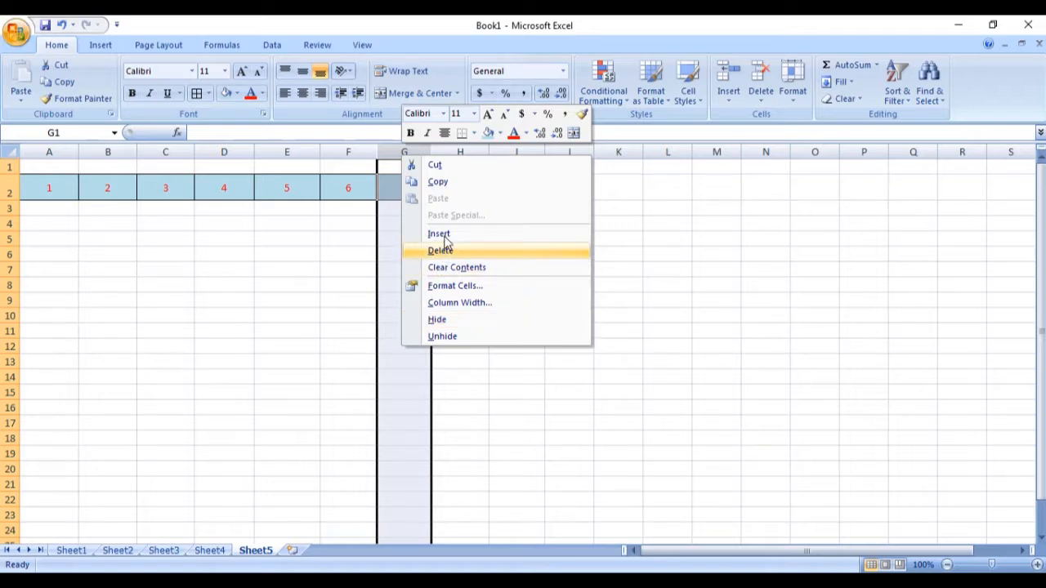
{"action": "left_click", "coordinate": [460, 320]}
{"action": "left_click", "coordinate": [759, 300]}
Step: Try to unhide column G from the neighboring columns F and H
{"action": "left_click", "coordinate": [387, 147]}
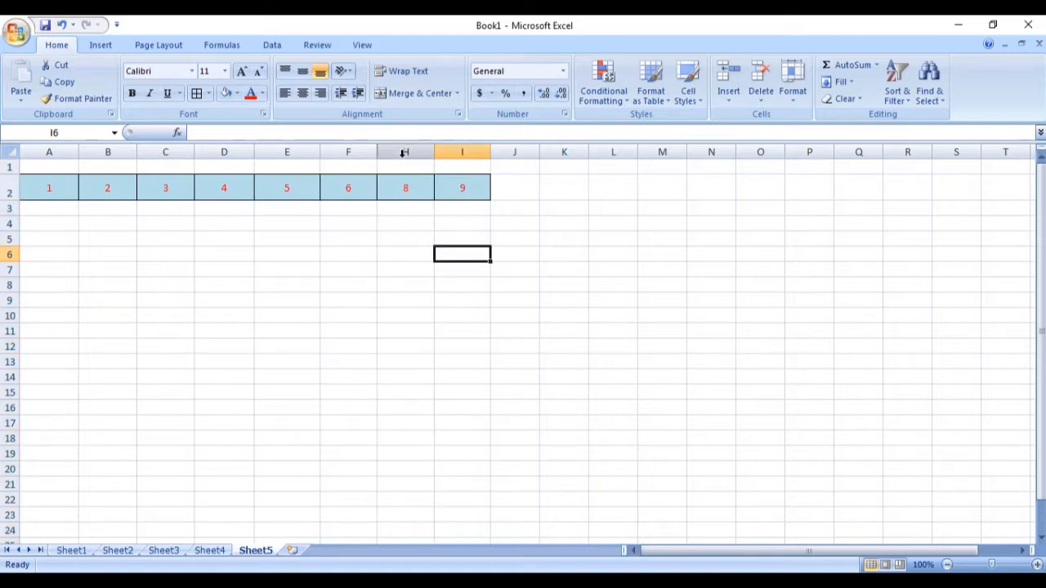
{"action": "left_click", "coordinate": [402, 152]}
{"action": "right_click", "coordinate": [384, 152]}
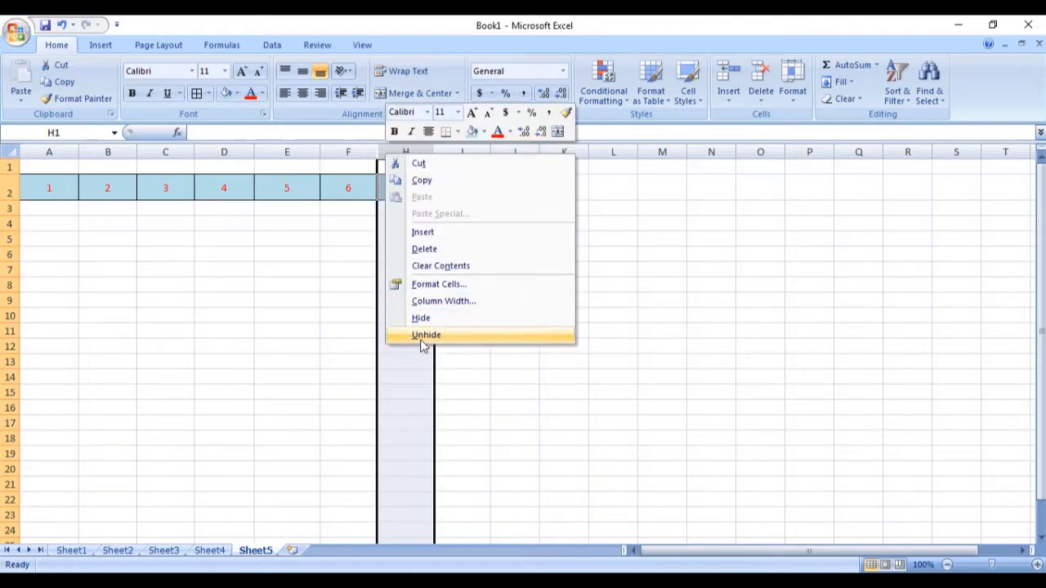
{"action": "left_click", "coordinate": [420, 335]}
{"action": "right_click", "coordinate": [380, 152]}
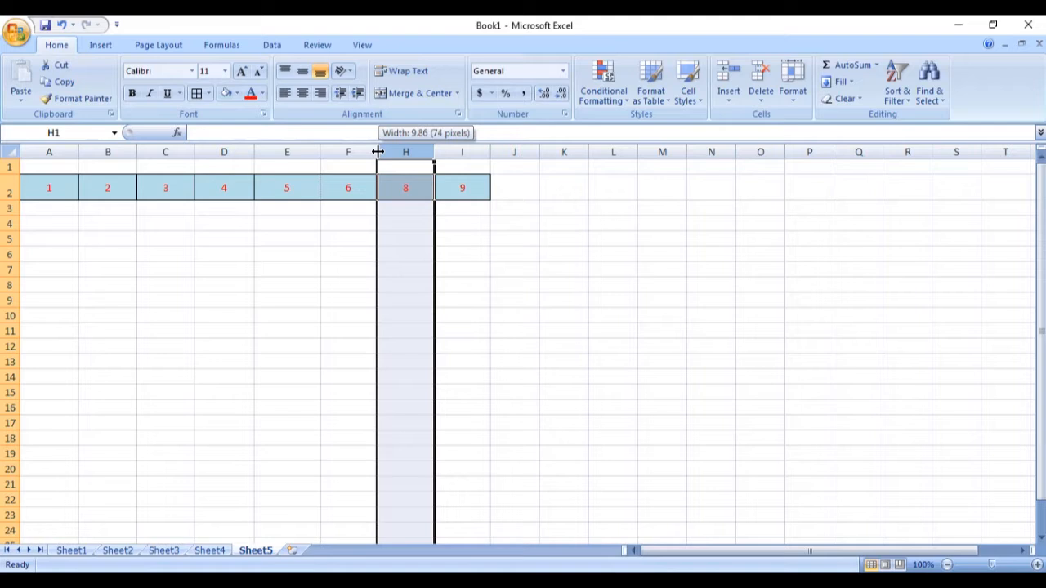
{"action": "left_click", "coordinate": [404, 335]}
{"action": "left_click", "coordinate": [444, 344]}
{"action": "left_click", "coordinate": [381, 227]}
{"action": "left_click", "coordinate": [371, 269]}
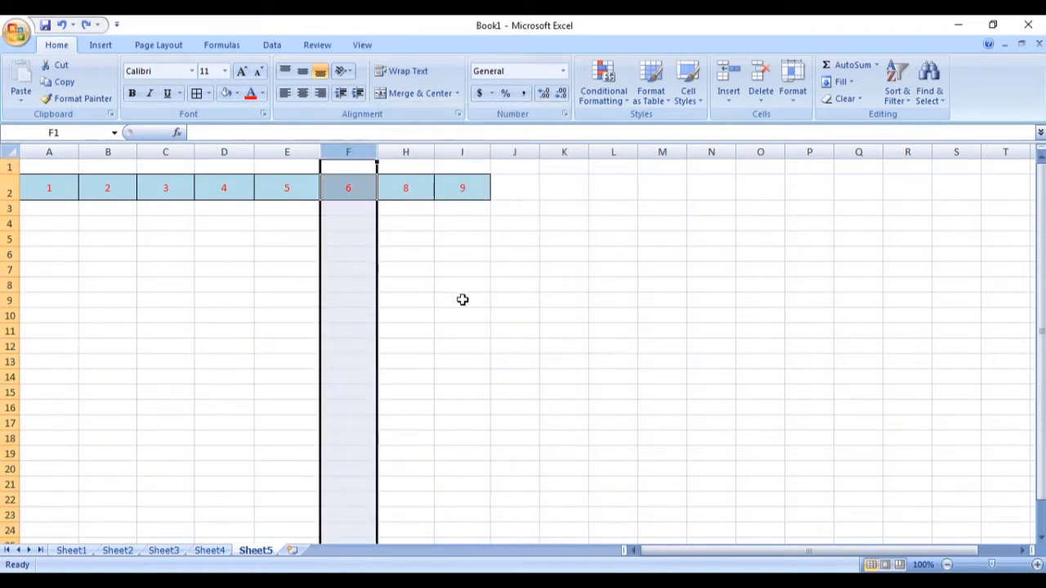
Step: Undo the hiding of column G
{"action": "key", "text": "ctrl+z"}
{"action": "left_click", "coordinate": [477, 298]}
{"action": "key", "text": "ctrl+z"}
{"action": "left_click", "coordinate": [548, 309]}
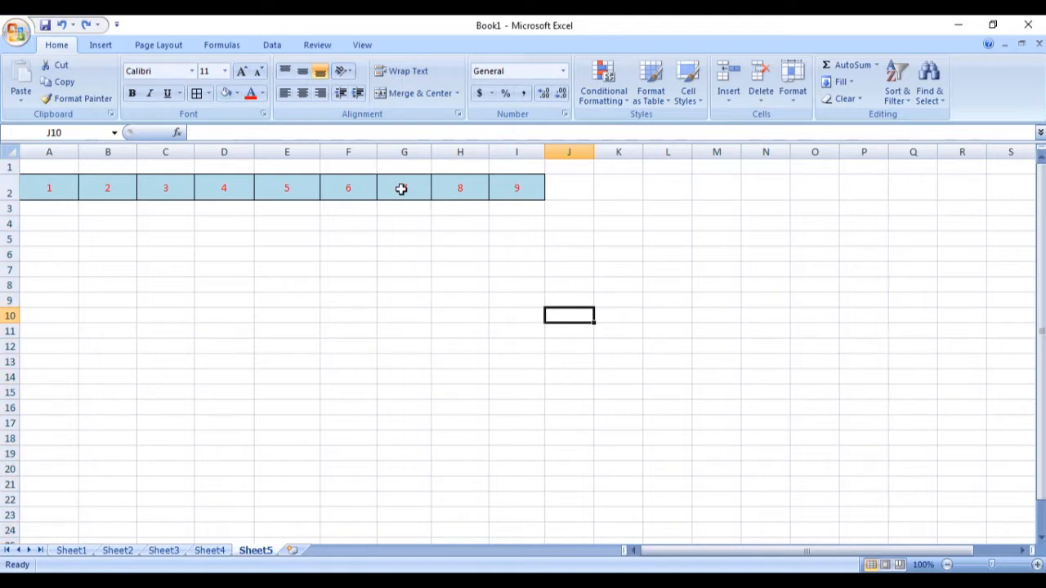
Step: Insert a new blank column before column H, which holds the number 8
{"action": "left_click", "coordinate": [461, 155]}
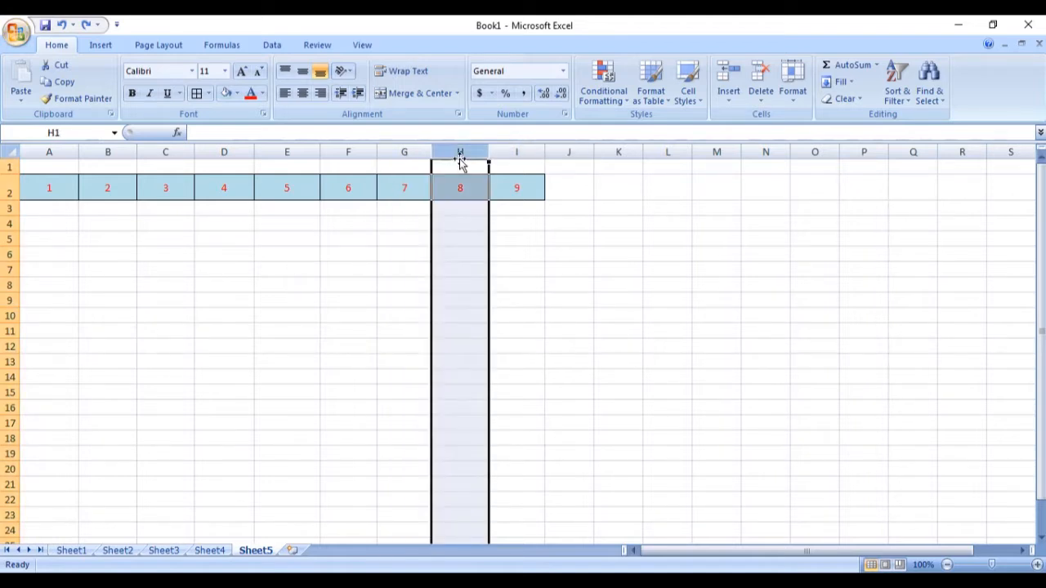
{"action": "right_click", "coordinate": [461, 162]}
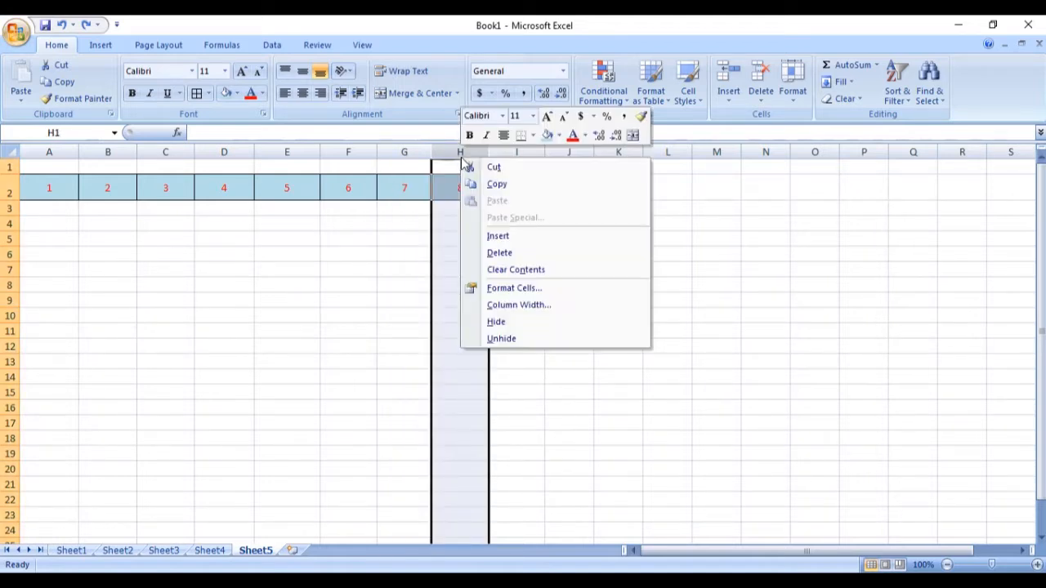
{"action": "left_click", "coordinate": [504, 238]}
{"action": "left_click", "coordinate": [654, 289]}
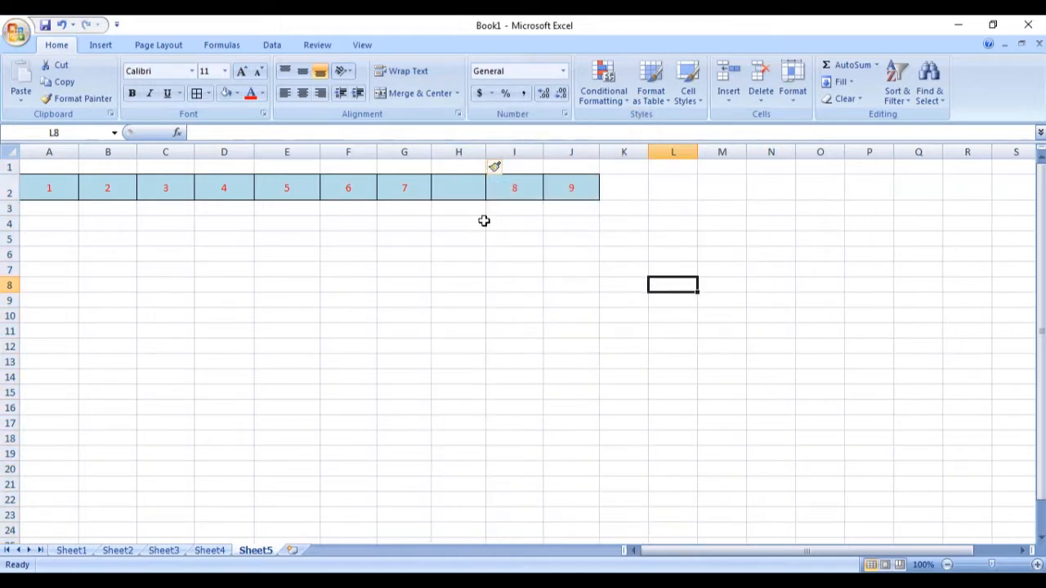
{"action": "key", "text": "Left"}
{"action": "key", "text": "Left"}
{"action": "key", "text": "Left"}
{"action": "key", "text": "Left"}
{"action": "key", "text": "Left"}
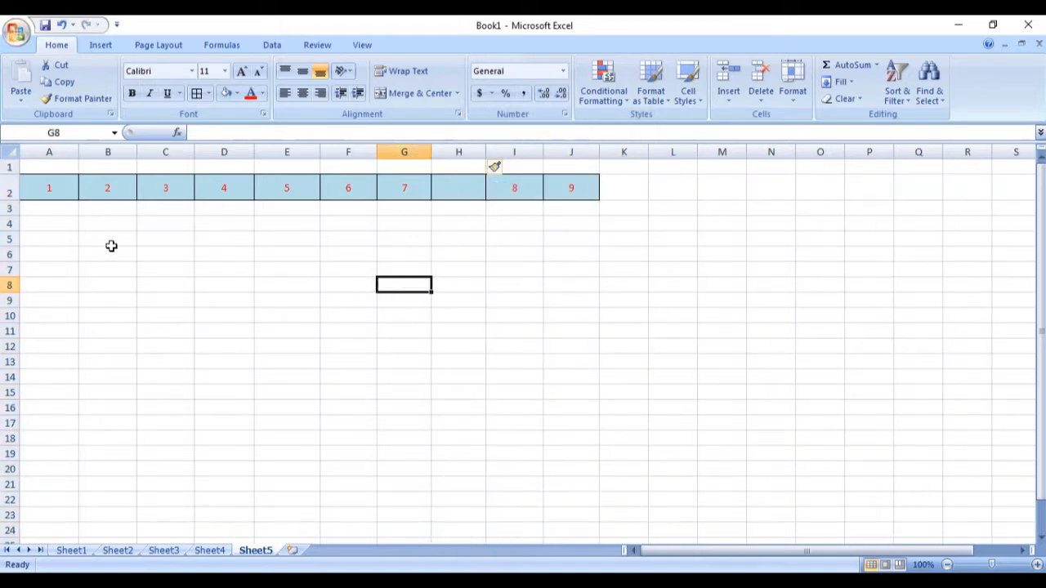
Step: Make row 5 slightly taller and enter 100 in cell C5
{"action": "left_click", "coordinate": [55, 236]}
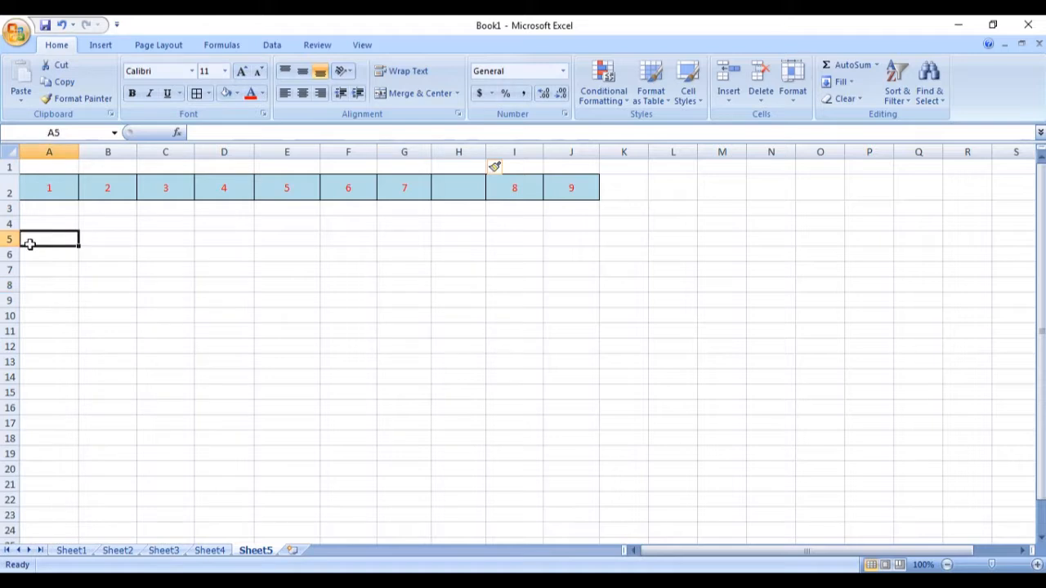
{"action": "left_click_drag", "start_coordinate": [12, 247], "coordinate": [12, 254]}
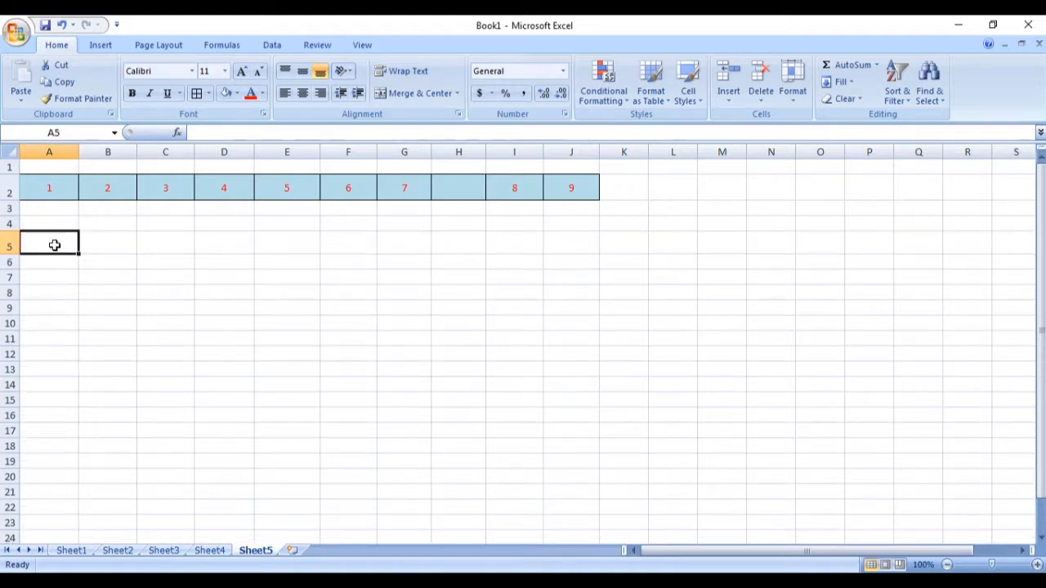
{"action": "double_click", "coordinate": [165, 243]}
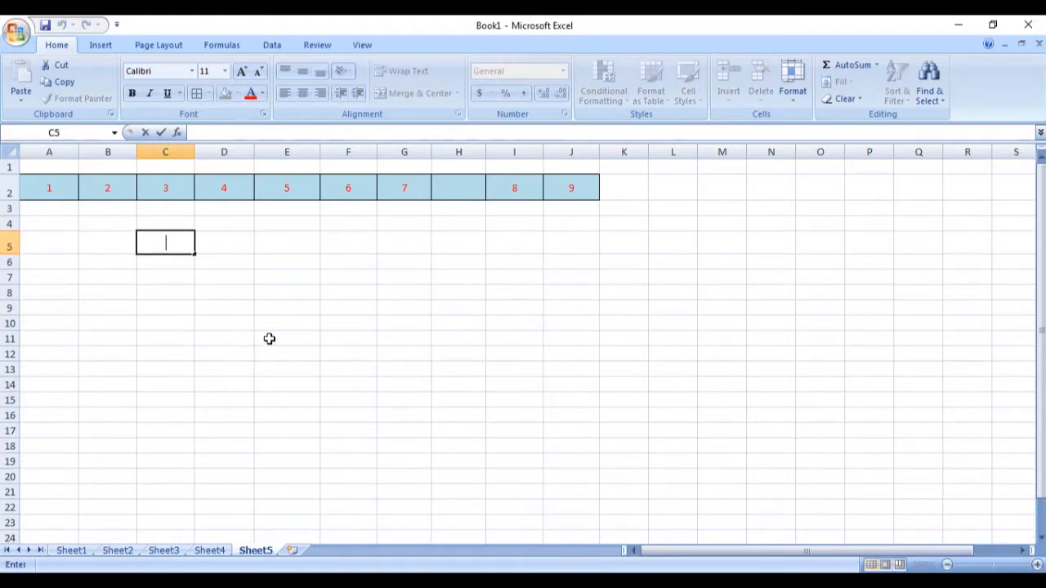
{"action": "type", "text": "1000"}
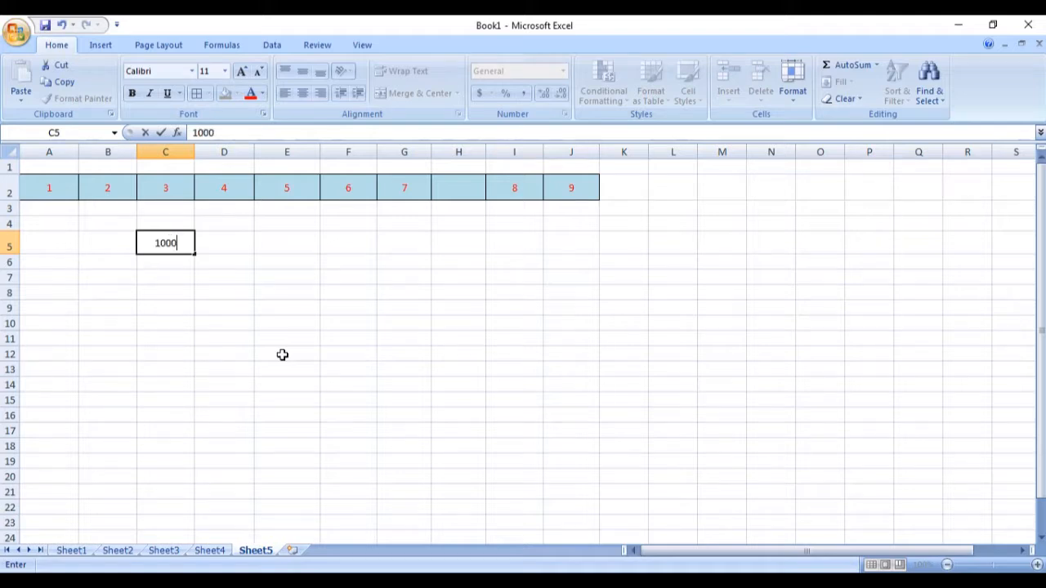
{"action": "key", "text": "BackSpace"}
{"action": "left_click", "coordinate": [206, 293]}
{"action": "left_click", "coordinate": [218, 249]}
{"action": "left_click", "coordinate": [167, 247]}
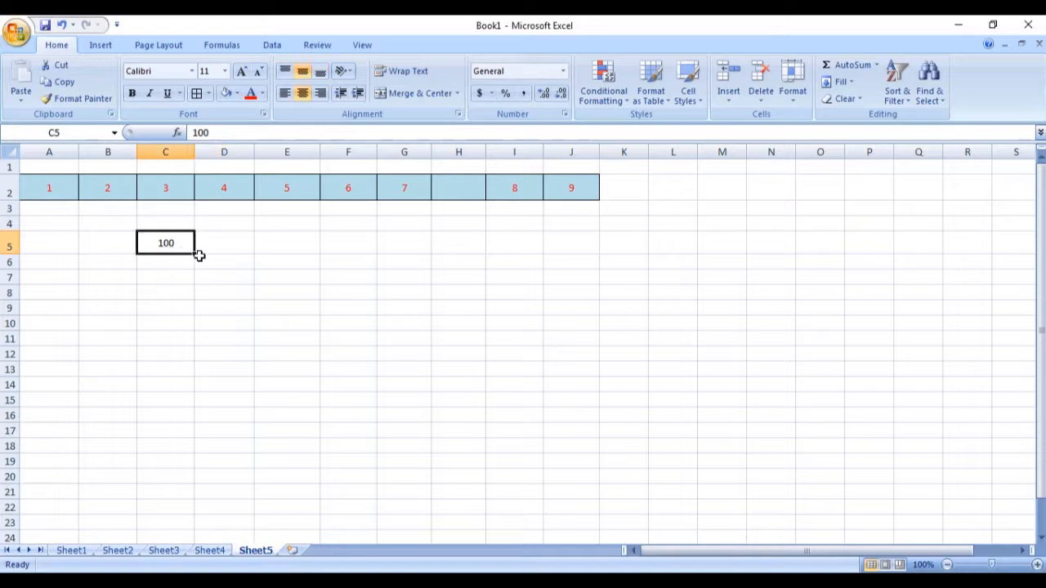
Step: Enter 200, 300 and 400 in cells D5, E5 and F5
{"action": "left_click", "coordinate": [217, 246]}
{"action": "type", "text": "200"}
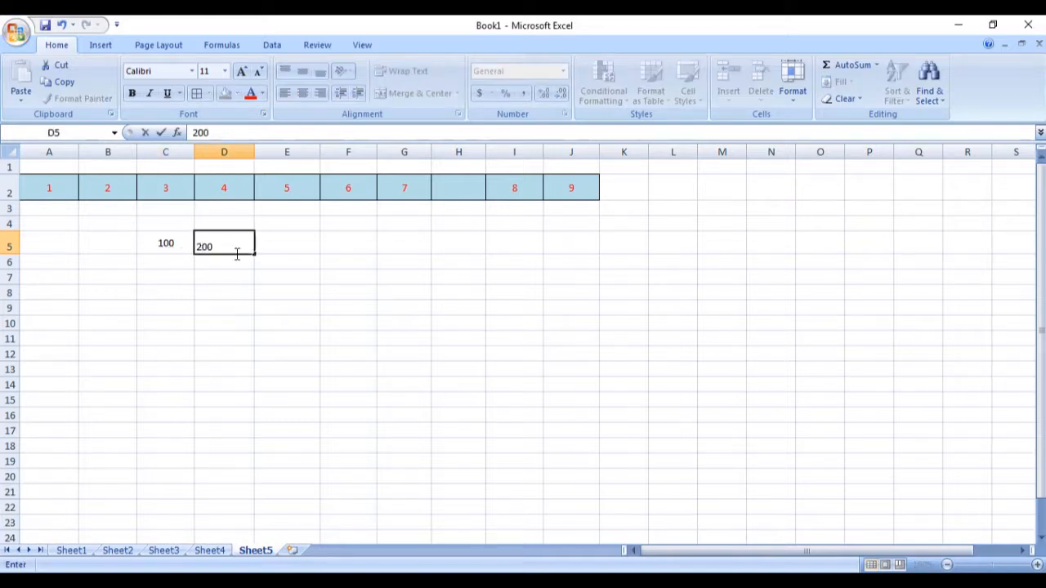
{"action": "left_click", "coordinate": [285, 238]}
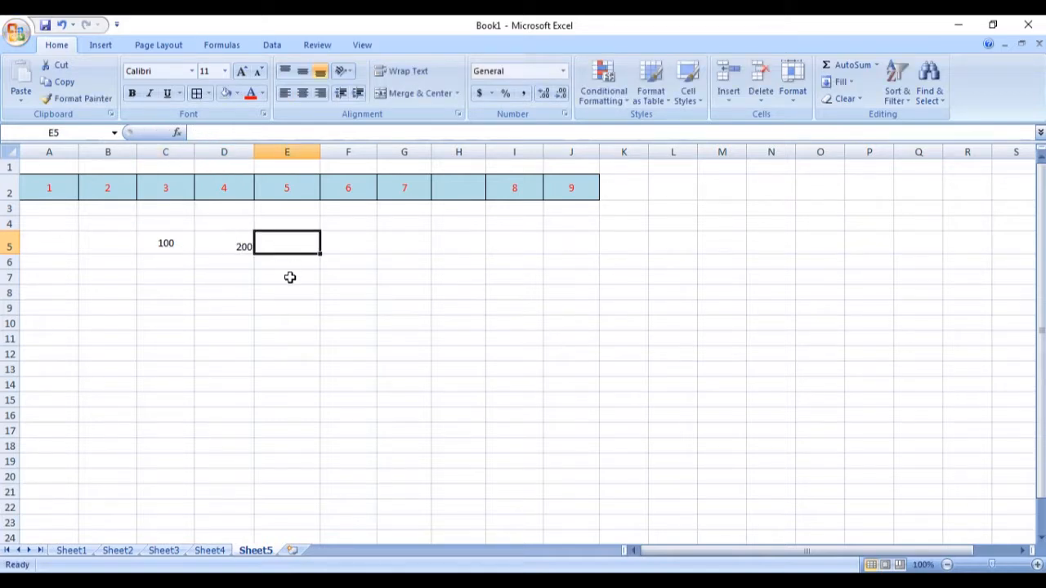
{"action": "type", "text": "300"}
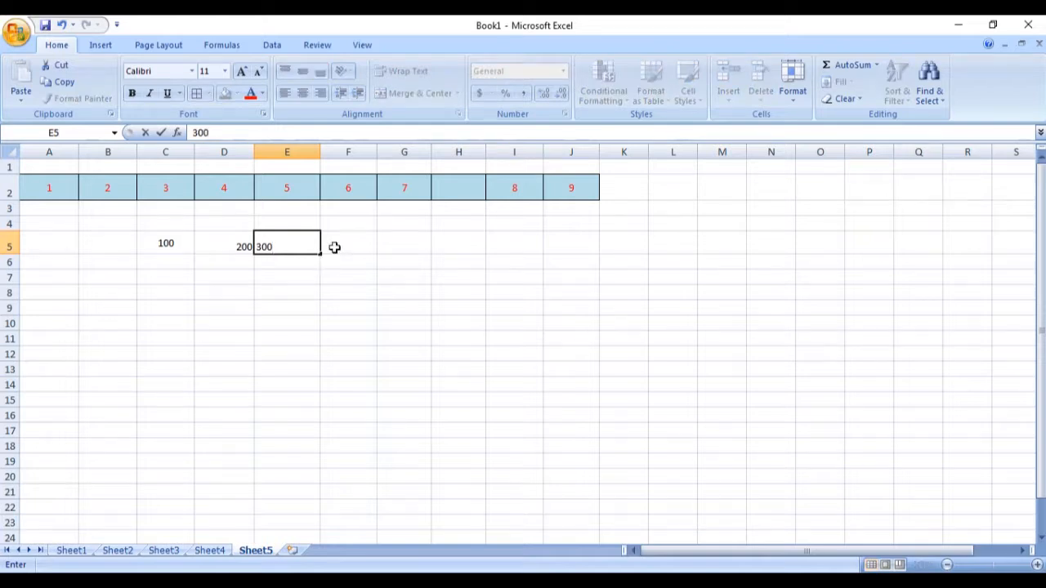
{"action": "left_click", "coordinate": [335, 247]}
{"action": "type", "text": "4"}
{"action": "left_click", "coordinate": [303, 336]}
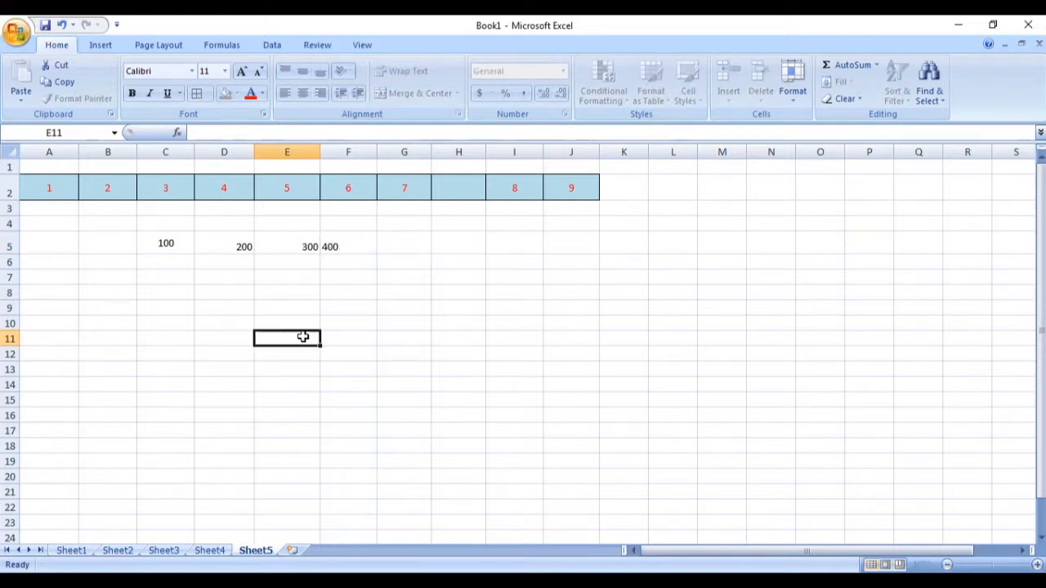
Step: Center the contents of cells B5 through F5 both horizontally and vertically
{"action": "left_click_drag", "start_coordinate": [107, 250], "coordinate": [372, 243]}
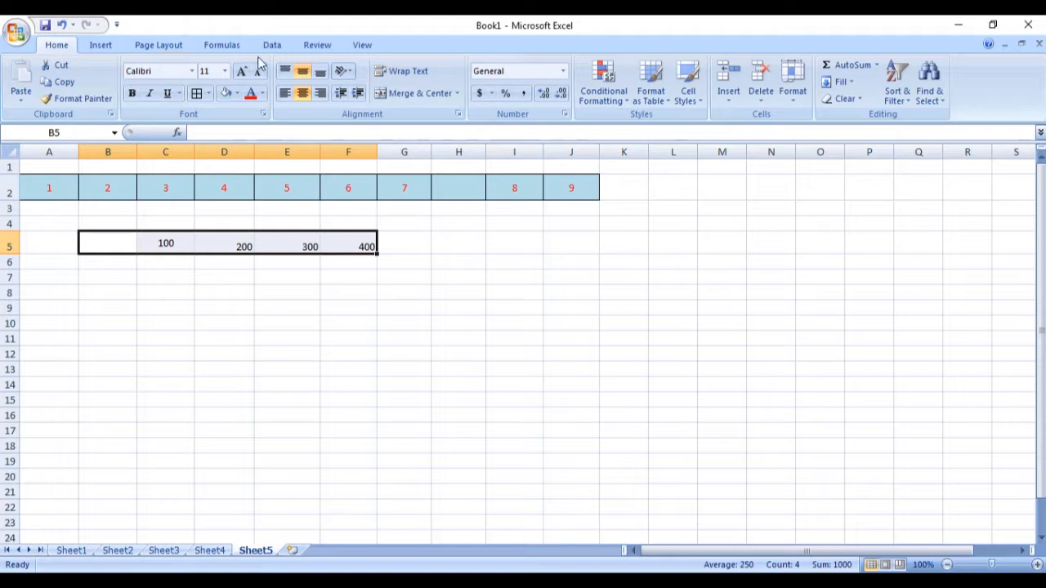
{"action": "left_click", "coordinate": [302, 94]}
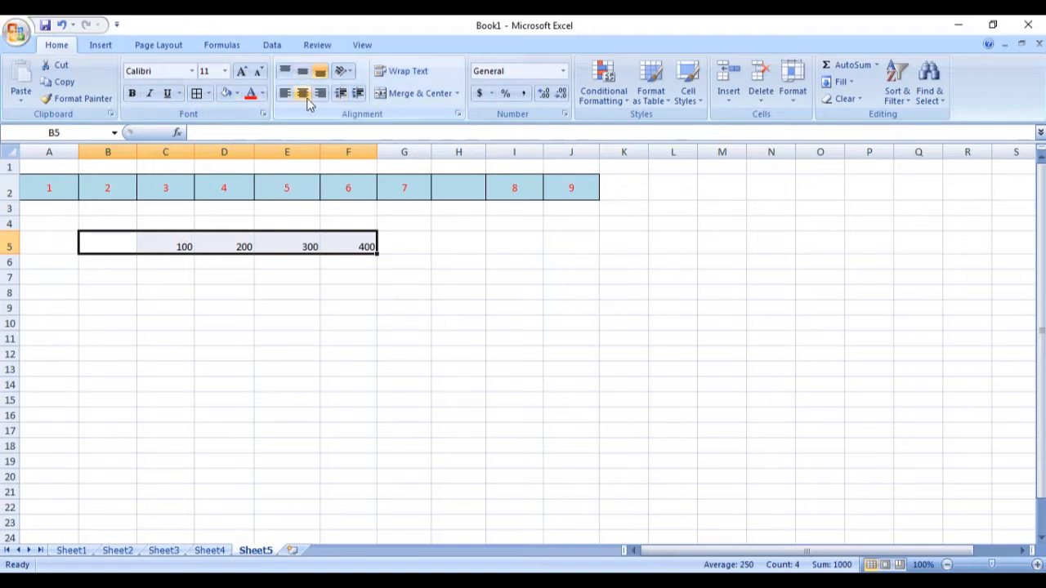
{"action": "left_click", "coordinate": [302, 95]}
{"action": "left_click", "coordinate": [303, 74]}
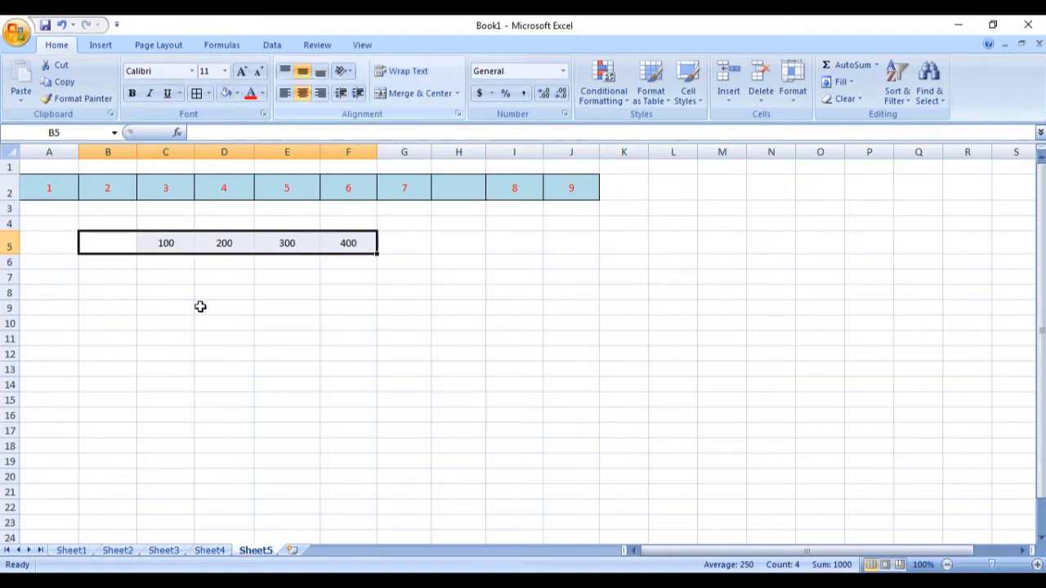
{"action": "left_click", "coordinate": [184, 322]}
{"action": "left_click", "coordinate": [262, 380]}
Step: Auto fill the values of C5 through F5 down to row 8
{"action": "left_click_drag", "start_coordinate": [148, 243], "coordinate": [379, 301]}
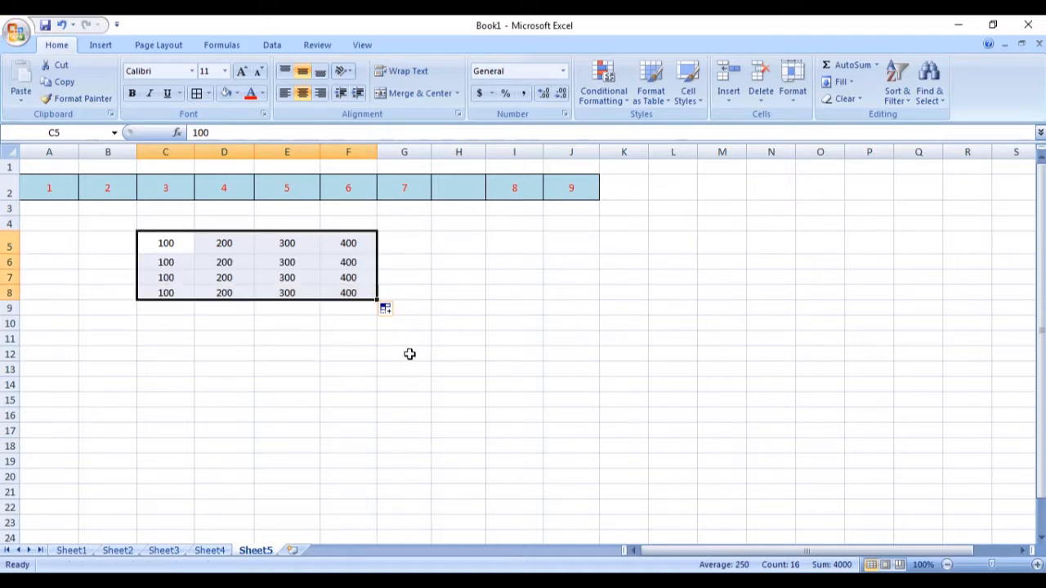
{"action": "left_click", "coordinate": [391, 312]}
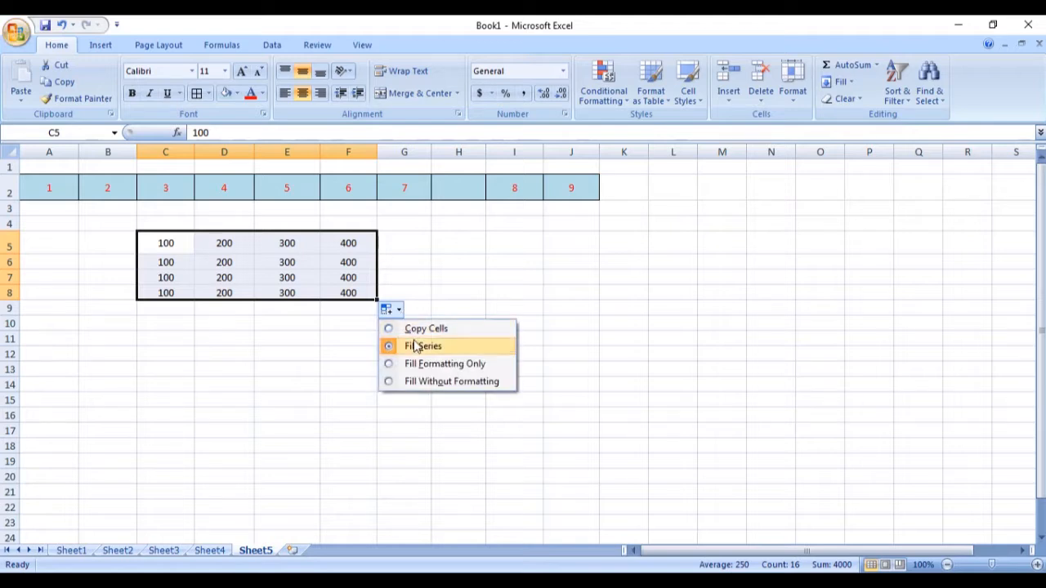
{"action": "key", "text": "Escape"}
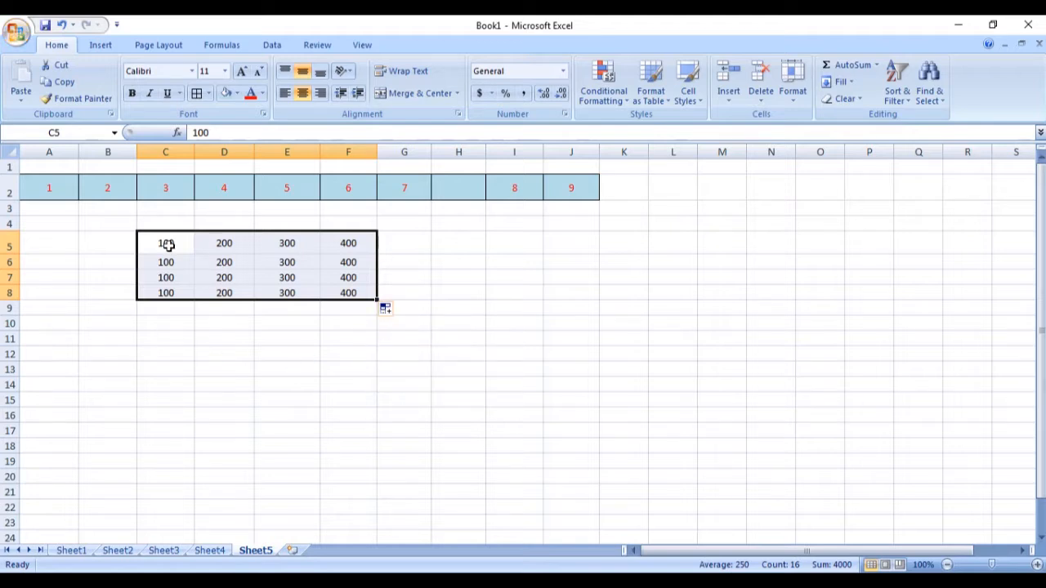
{"action": "left_click", "coordinate": [399, 311]}
{"action": "left_click", "coordinate": [229, 356]}
Step: Review the Auto Fill options and the filled values in columns C and D
{"action": "left_click_drag", "start_coordinate": [165, 243], "coordinate": [168, 294]}
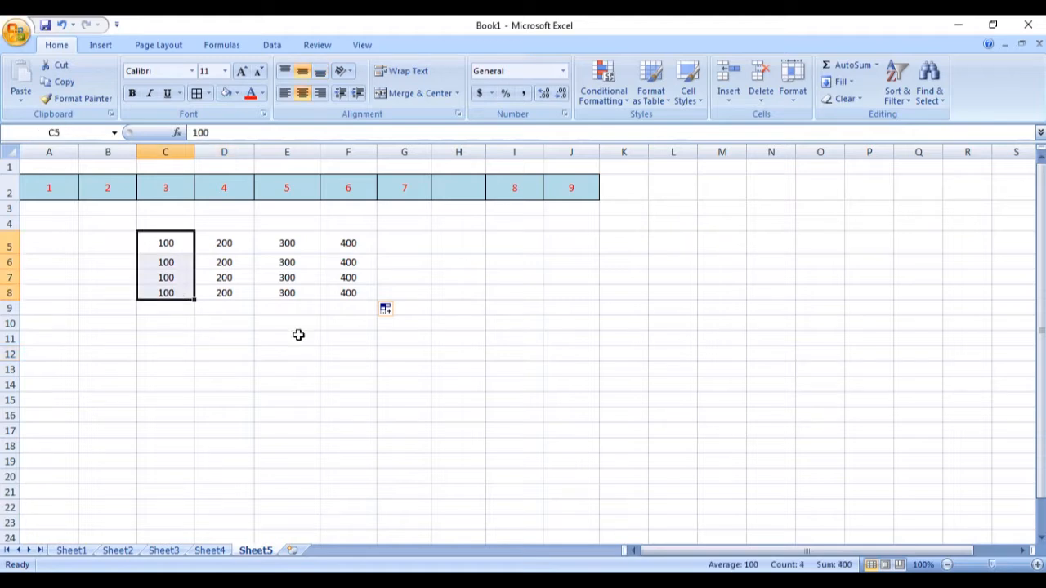
{"action": "left_click", "coordinate": [390, 310]}
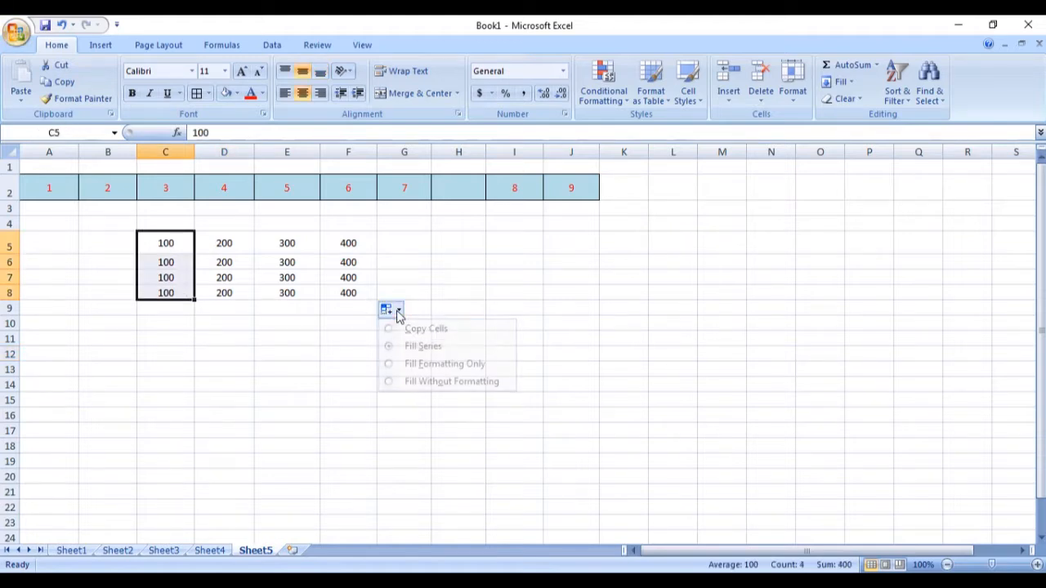
{"action": "left_click", "coordinate": [410, 340]}
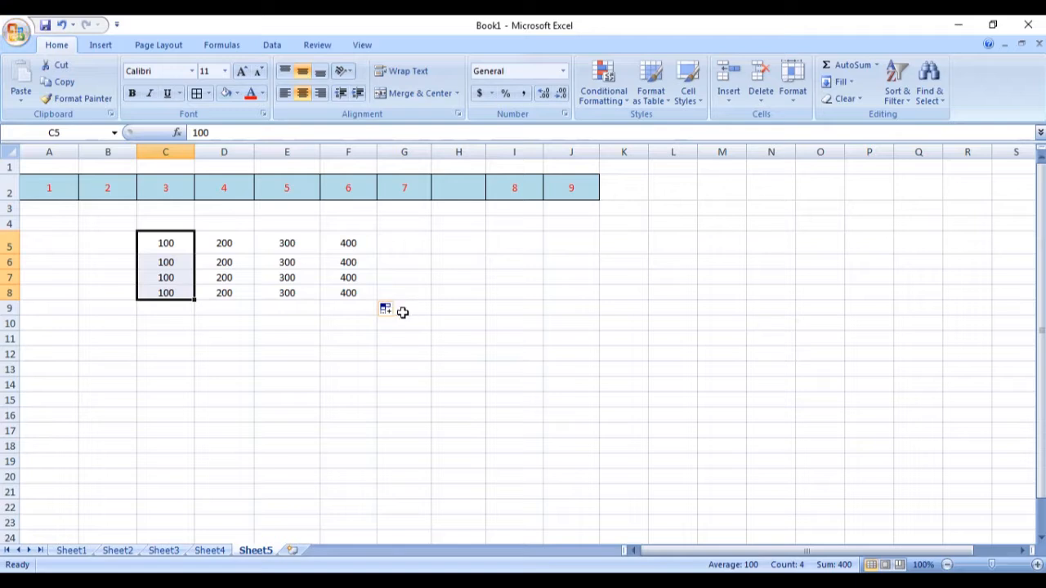
{"action": "left_click", "coordinate": [396, 312]}
{"action": "left_click", "coordinate": [417, 342]}
{"action": "left_click_drag", "start_coordinate": [222, 246], "coordinate": [258, 302]}
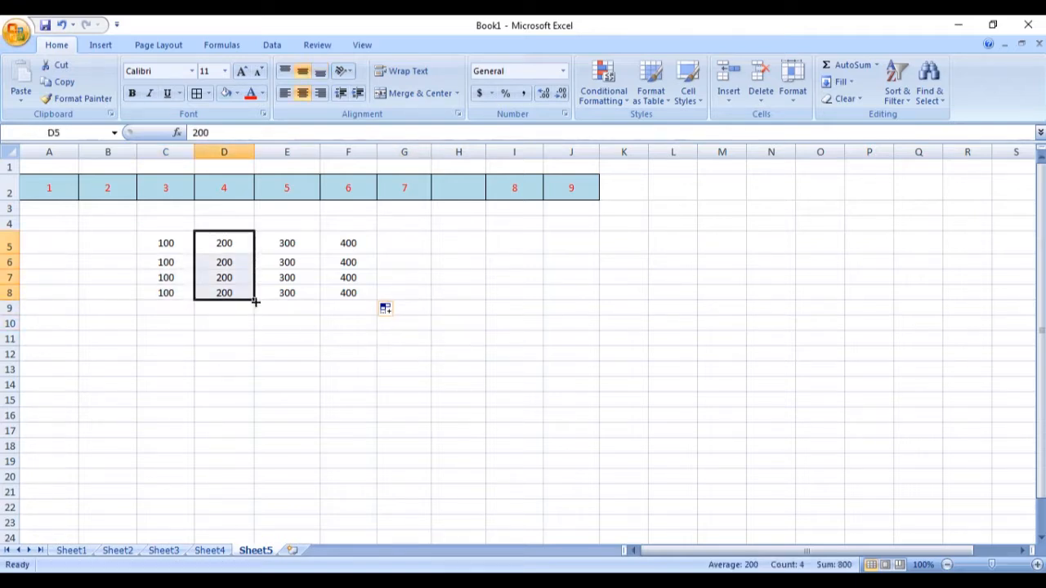
{"action": "left_click", "coordinate": [207, 350]}
{"action": "left_click", "coordinate": [394, 250]}
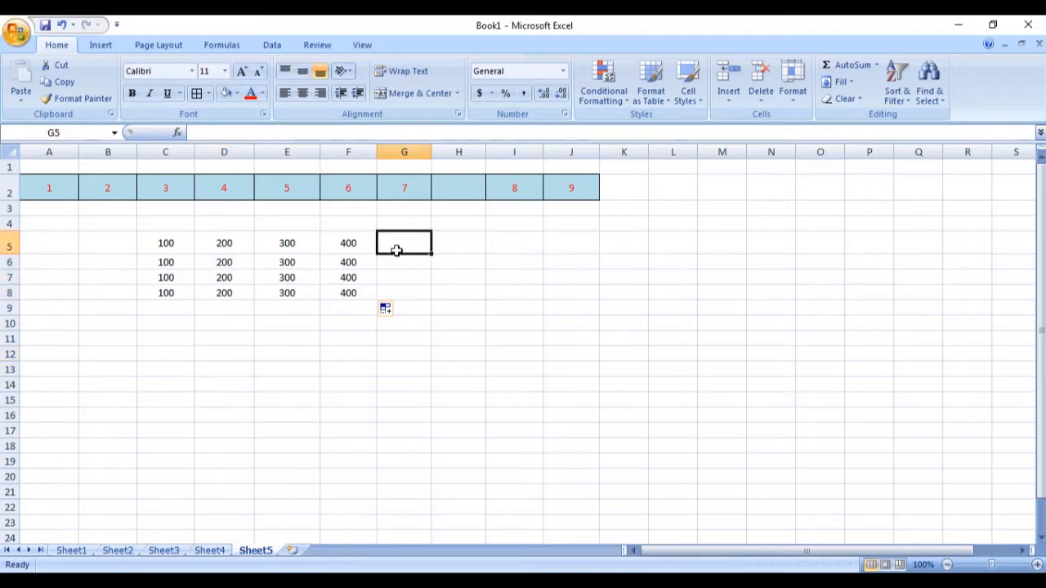
{"action": "left_click", "coordinate": [420, 326]}
{"action": "left_click", "coordinate": [411, 245]}
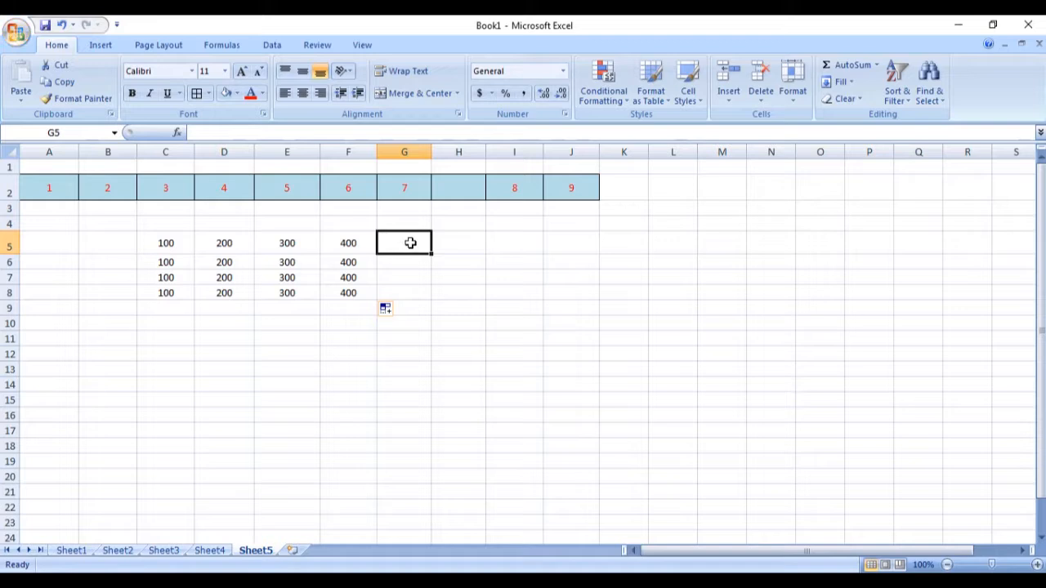
{"action": "left_click_drag", "start_coordinate": [145, 239], "coordinate": [413, 308]}
{"action": "left_click", "coordinate": [459, 368]}
{"action": "left_click_drag", "start_coordinate": [412, 249], "coordinate": [411, 314]}
{"action": "left_click", "coordinate": [462, 368]}
Step: Make rows 6 through 8 taller and widen column G
{"action": "left_click", "coordinate": [404, 245]}
{"action": "left_click_drag", "start_coordinate": [6, 270], "coordinate": [13, 329]}
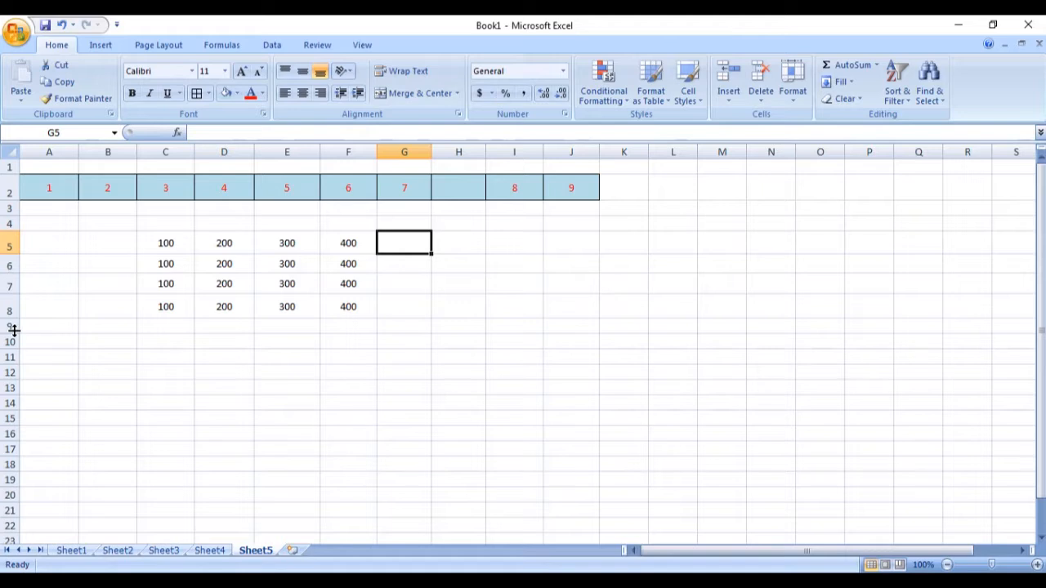
{"action": "left_click", "coordinate": [428, 283]}
{"action": "left_click", "coordinate": [400, 243]}
{"action": "left_click_drag", "start_coordinate": [433, 152], "coordinate": [447, 154]}
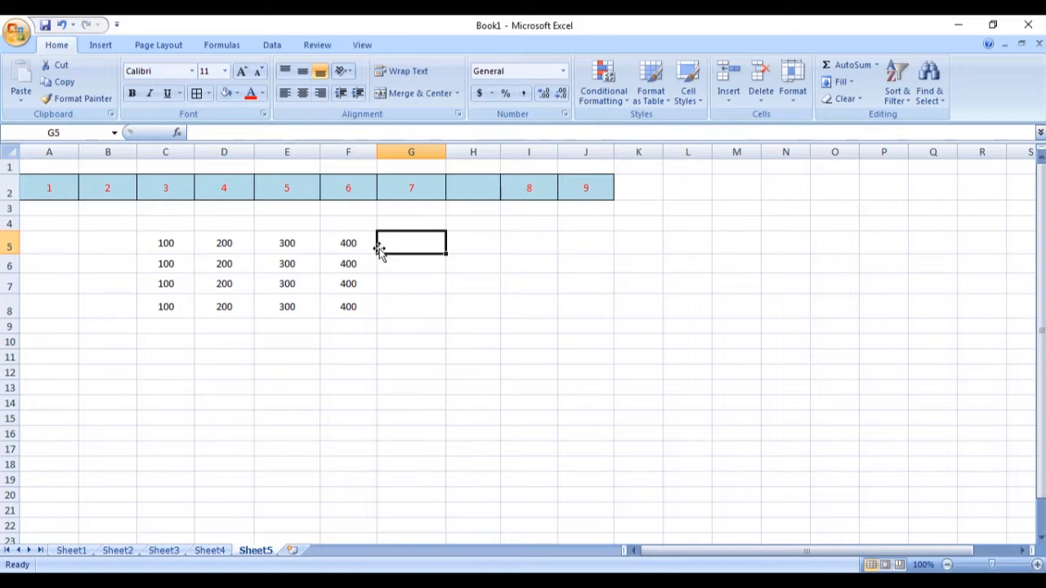
{"action": "left_click", "coordinate": [9, 244]}
{"action": "left_click", "coordinate": [426, 325]}
Step: Enter the formula =C5+D5+E5+F5 in cell G5 to add up the row 5 values
{"action": "left_click", "coordinate": [396, 253]}
{"action": "type", "text": "="}
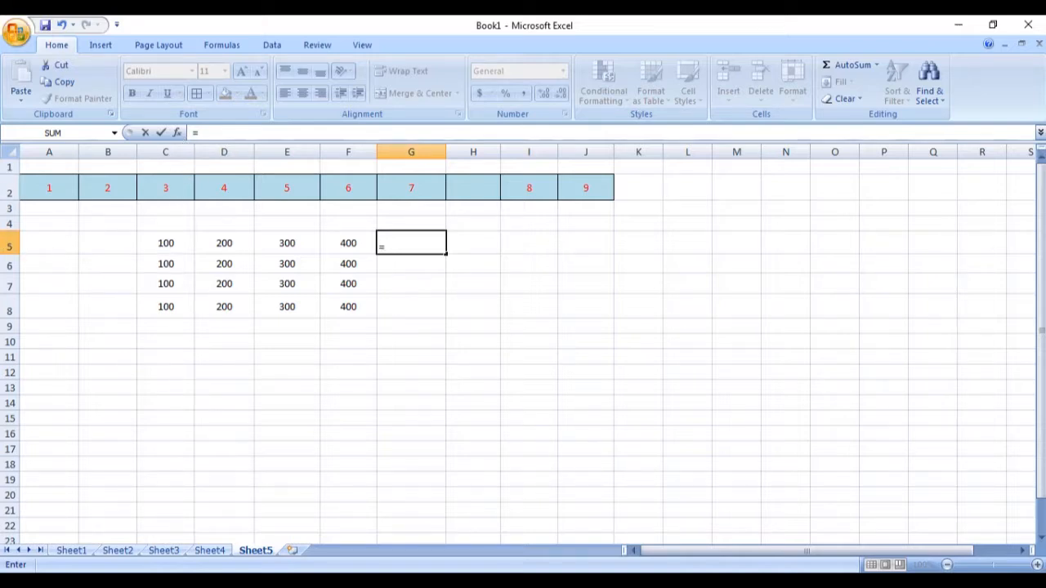
{"action": "left_click", "coordinate": [231, 246]}
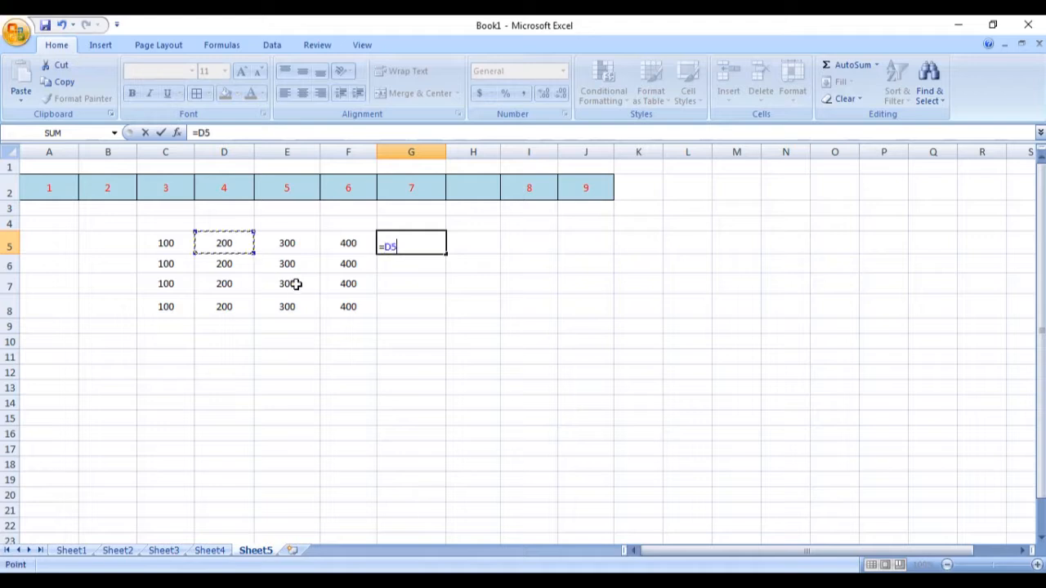
{"action": "key", "text": "BackSpace"}
{"action": "key", "text": "BackSpace"}
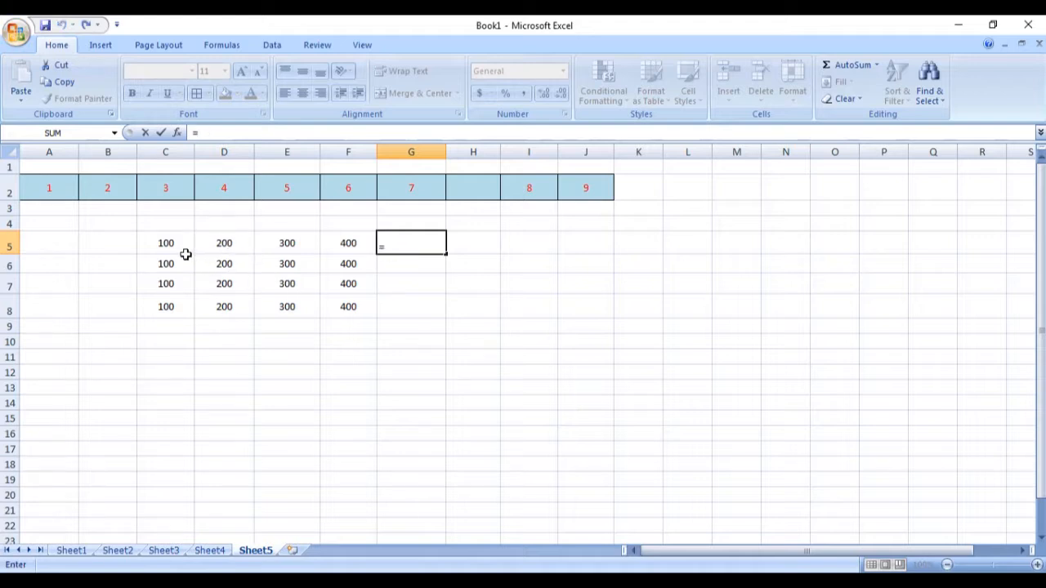
{"action": "left_click", "coordinate": [161, 241]}
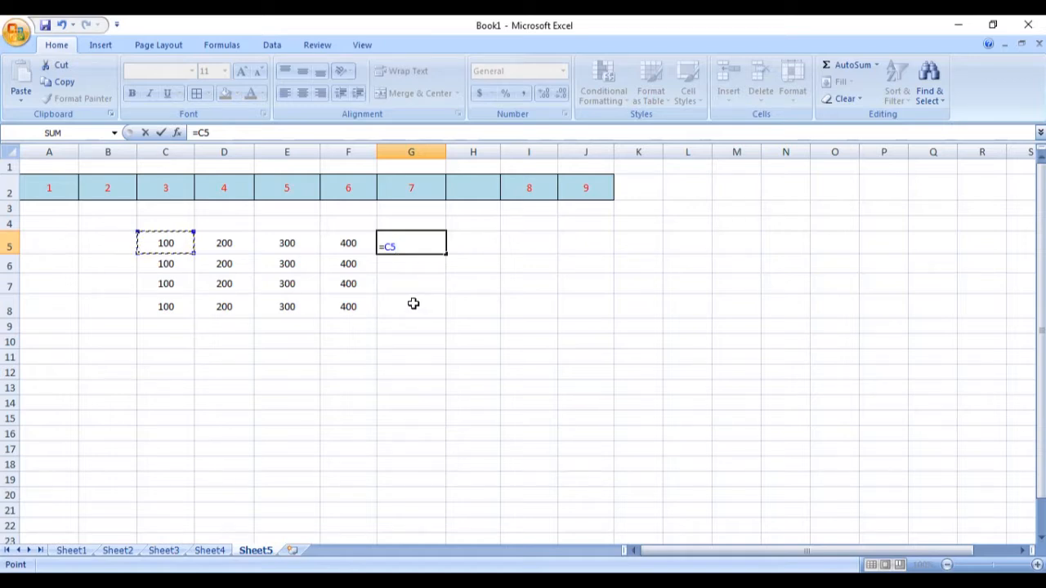
{"action": "type", "text": "+"}
{"action": "left_click", "coordinate": [227, 240]}
{"action": "type", "text": "+"}
{"action": "left_click", "coordinate": [289, 245]}
{"action": "type", "text": "+"}
{"action": "left_click", "coordinate": [349, 243]}
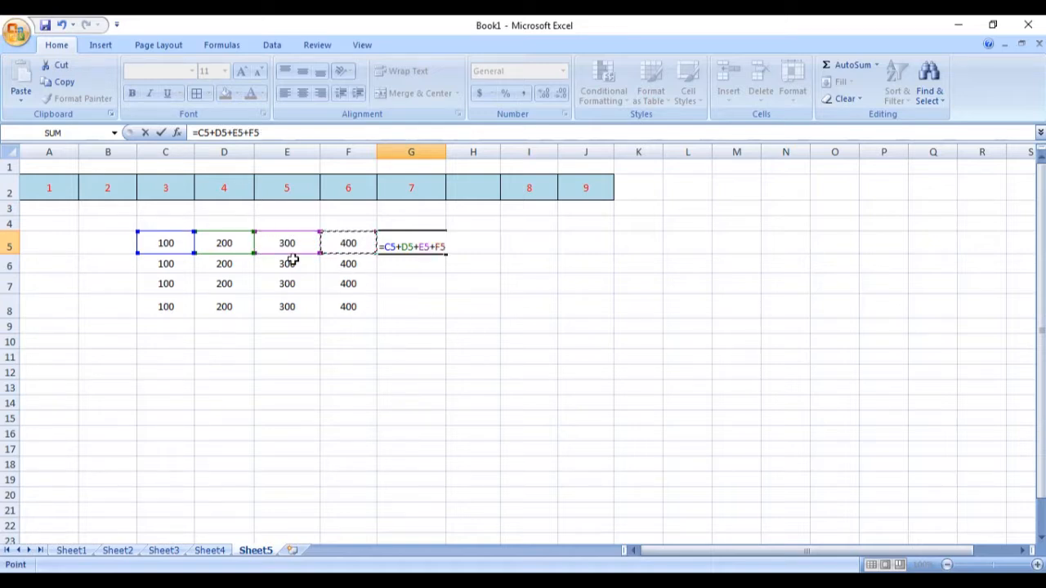
{"action": "key", "text": "Return"}
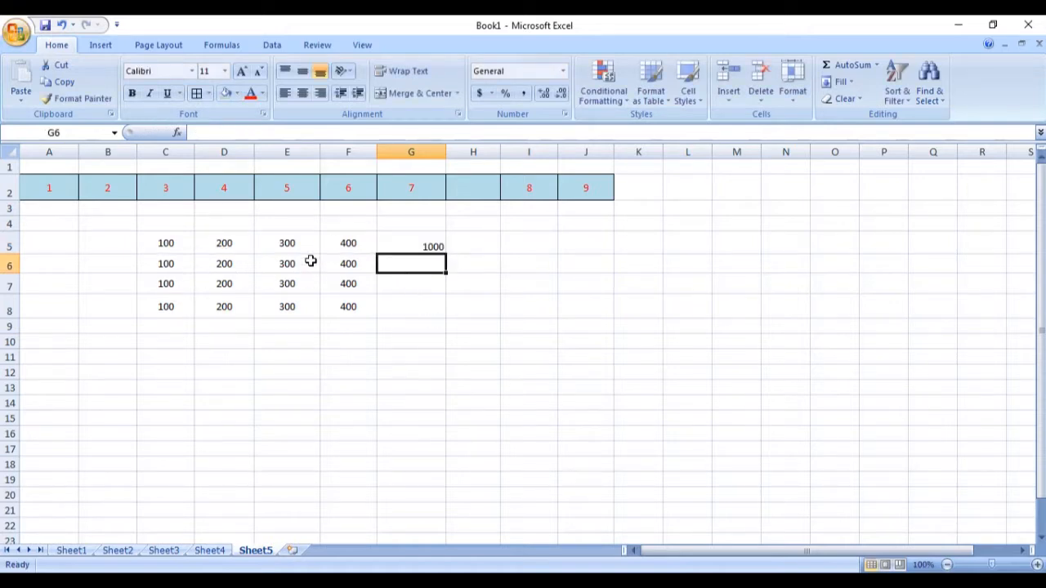
Step: Change the value in cell D5 to 500
{"action": "left_click", "coordinate": [220, 240]}
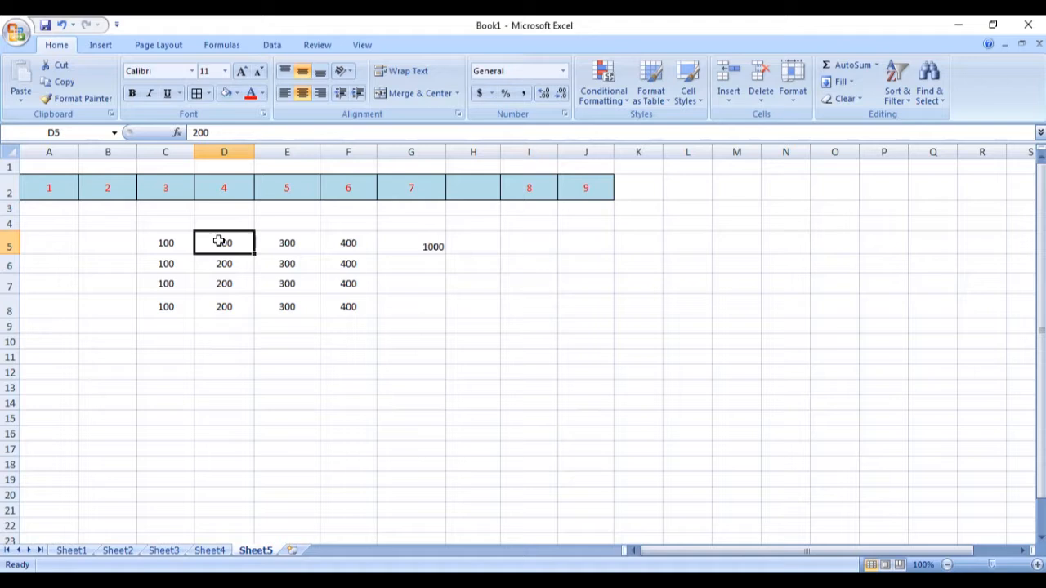
{"action": "double_click", "coordinate": [236, 242]}
{"action": "left_click_drag", "start_coordinate": [239, 243], "coordinate": [196, 243]}
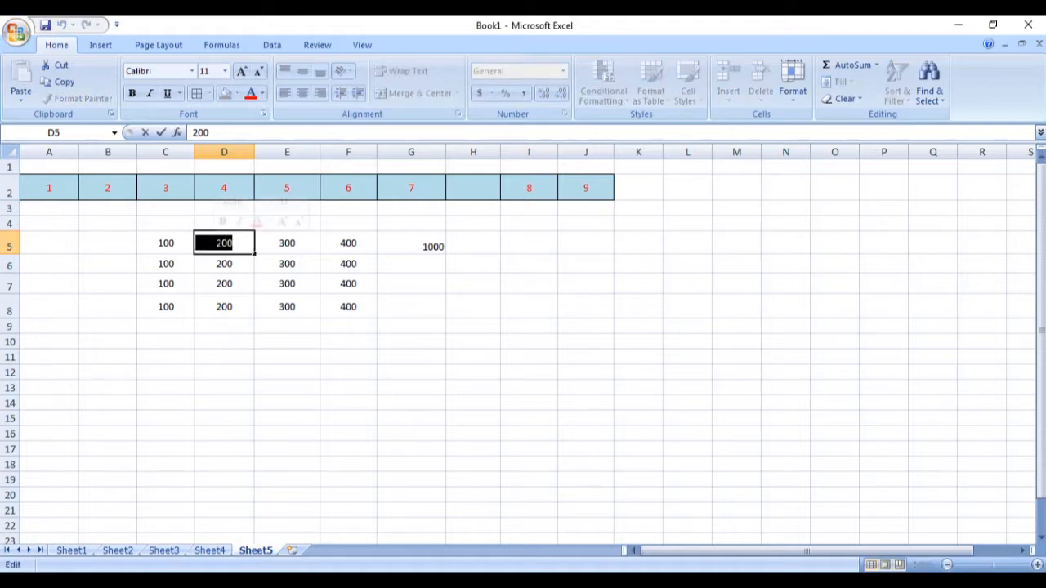
{"action": "type", "text": "500"}
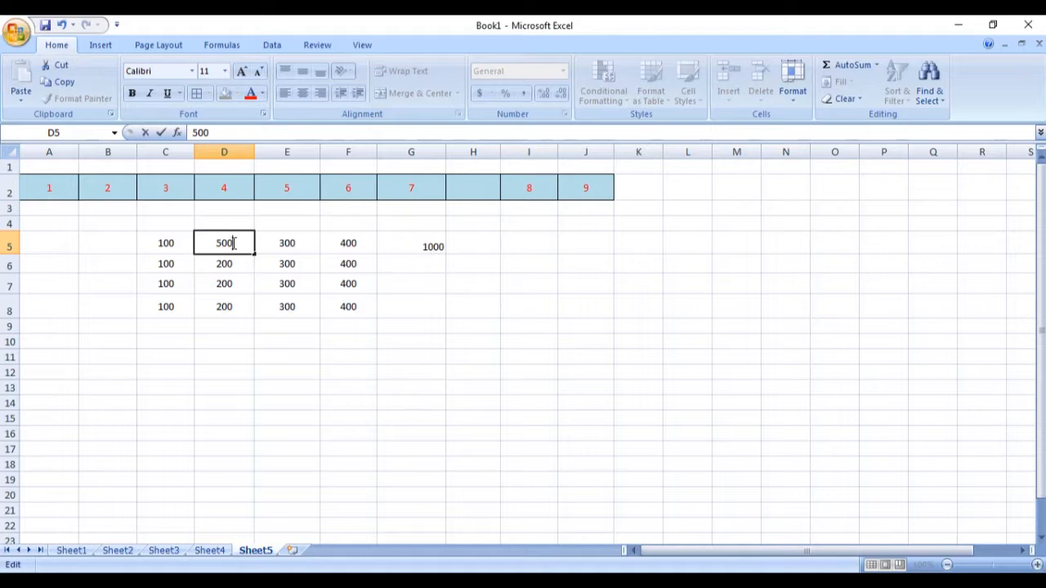
{"action": "key", "text": "Return"}
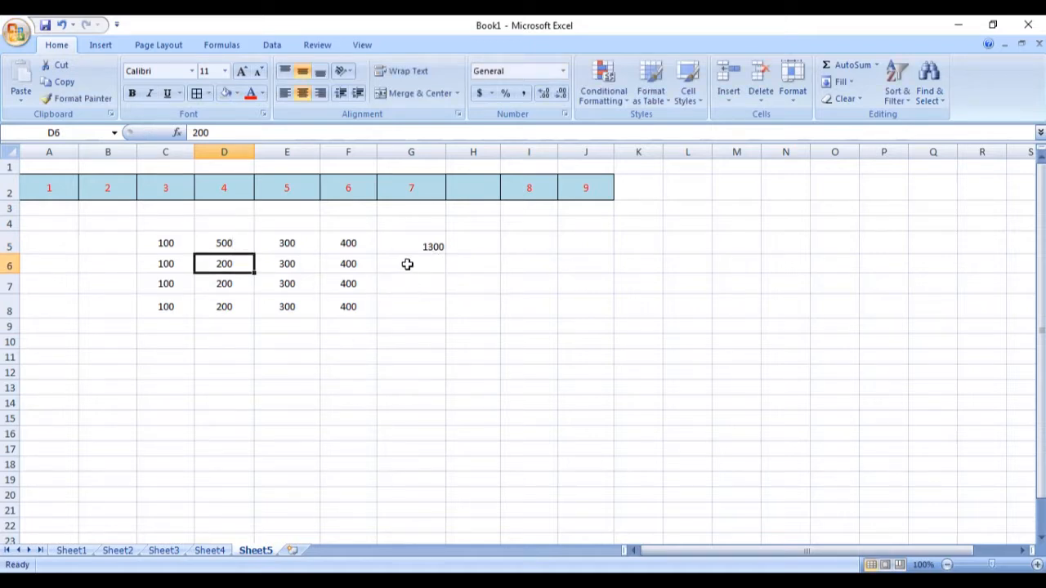
Step: Enter the formula =C6+D6+E6+F6 in cell G6 to add up the row 6 values
{"action": "left_click", "coordinate": [407, 270]}
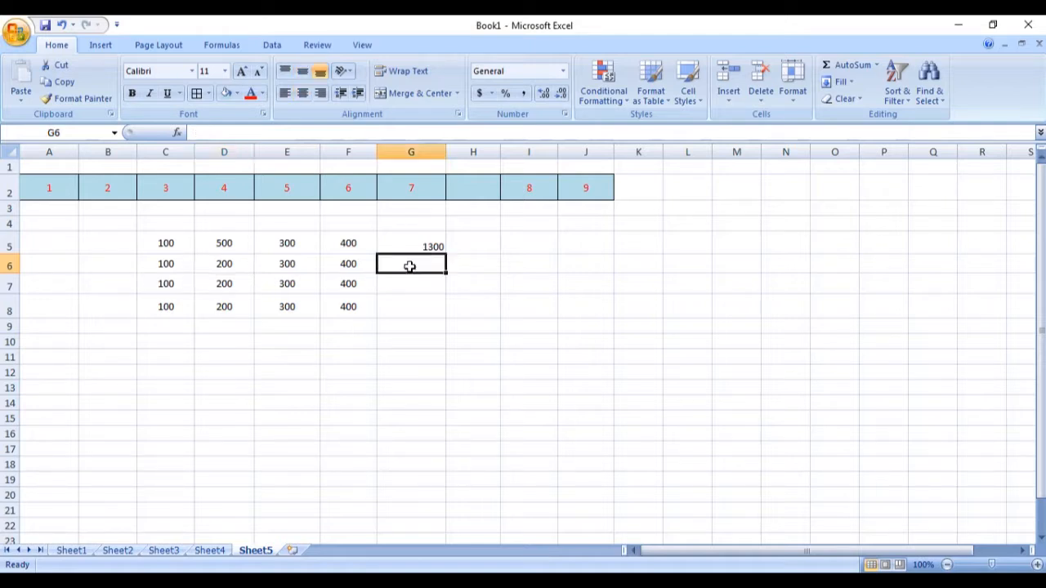
{"action": "type", "text": "="}
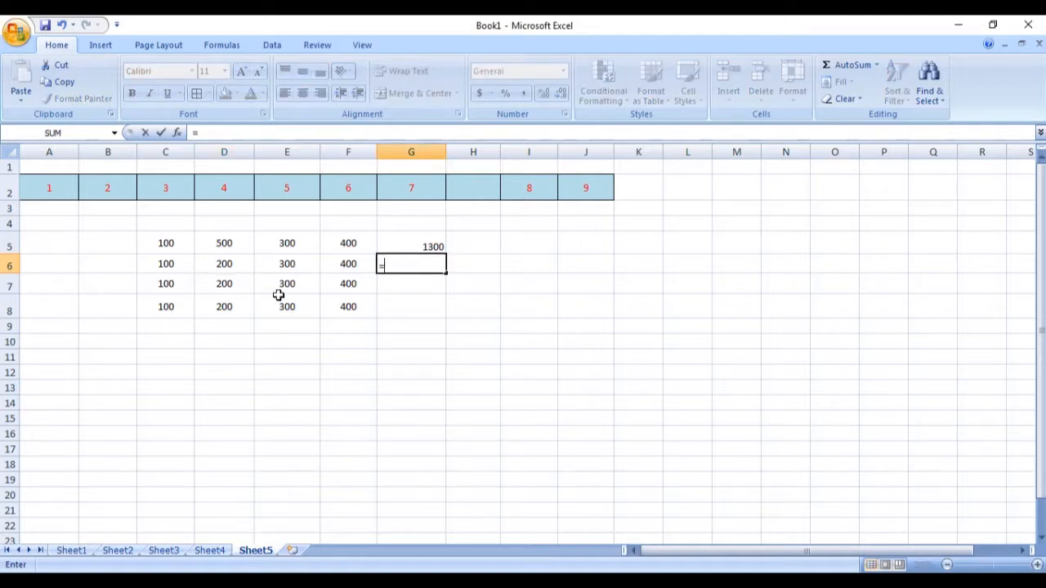
{"action": "left_click", "coordinate": [156, 267]}
{"action": "left_click", "coordinate": [224, 264]}
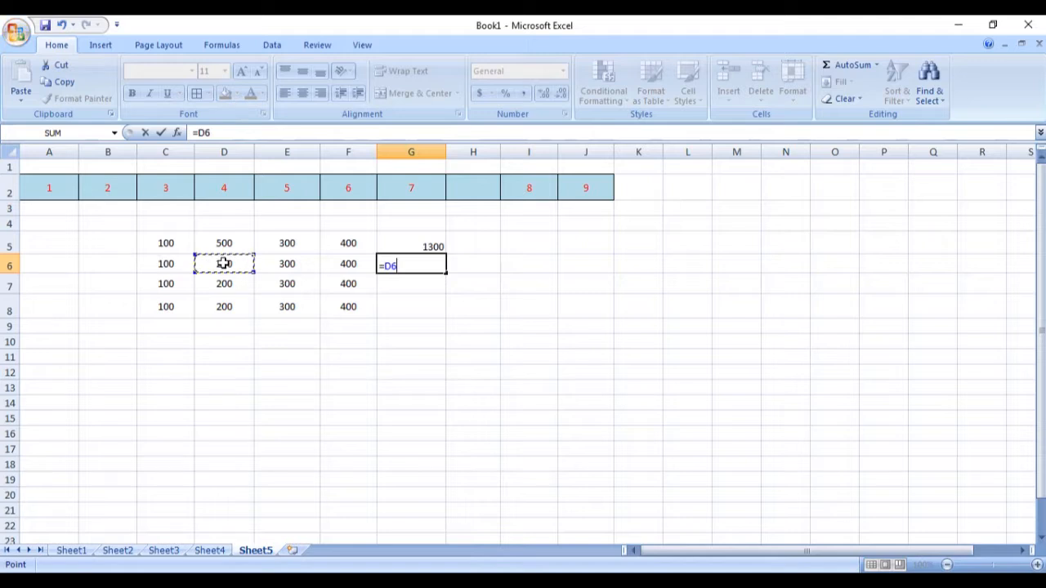
{"action": "left_click", "coordinate": [185, 272]}
{"action": "type", "text": "+"}
{"action": "left_click", "coordinate": [233, 272]}
{"action": "type", "text": "+"}
{"action": "left_click", "coordinate": [283, 268]}
{"action": "type", "text": "+"}
{"action": "left_click", "coordinate": [340, 263]}
{"action": "type", "text": "+"}
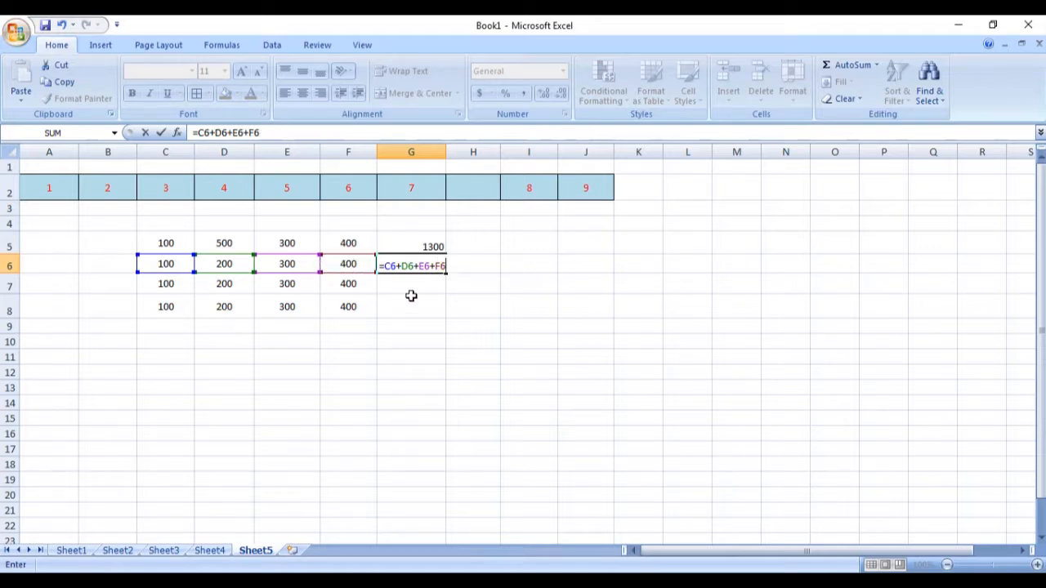
{"action": "key", "text": "Return"}
Step: Enter the formula =C7+D7+E7+F7 in cell G7 to add up the row 7 values
{"action": "left_click", "coordinate": [169, 285]}
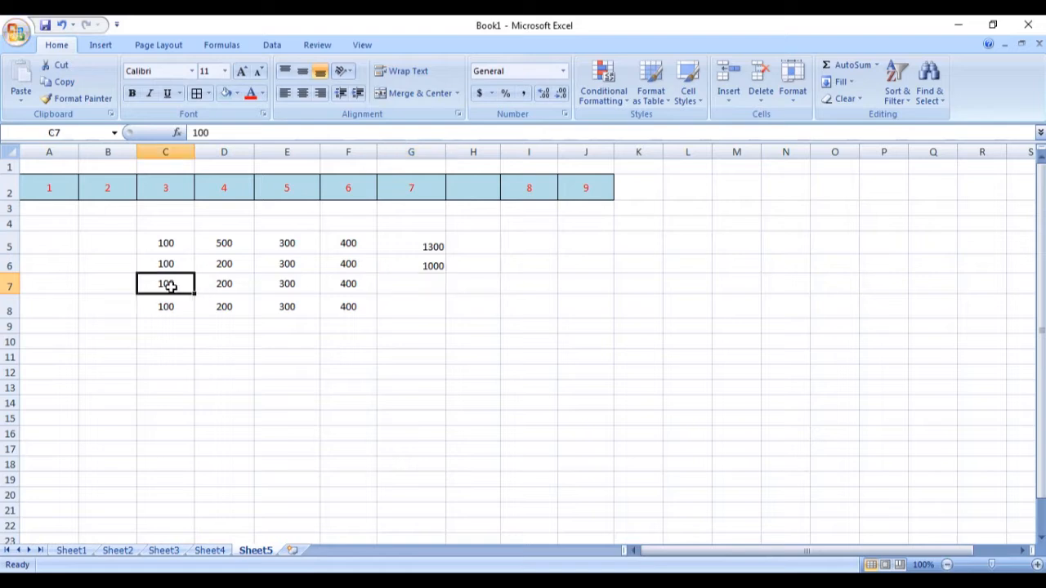
{"action": "left_click", "coordinate": [421, 288]}
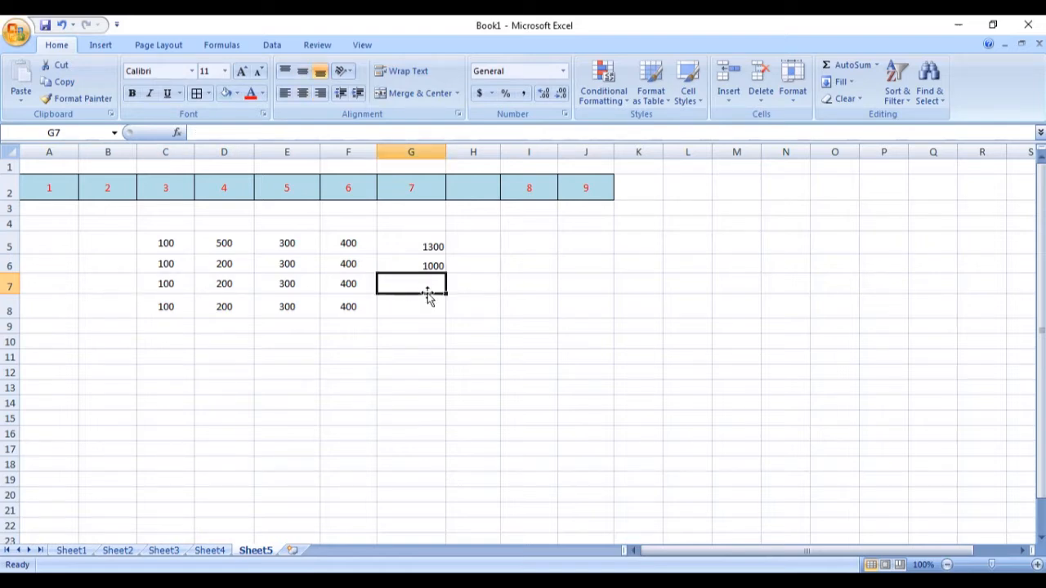
{"action": "type", "text": "="}
{"action": "left_click", "coordinate": [174, 284]}
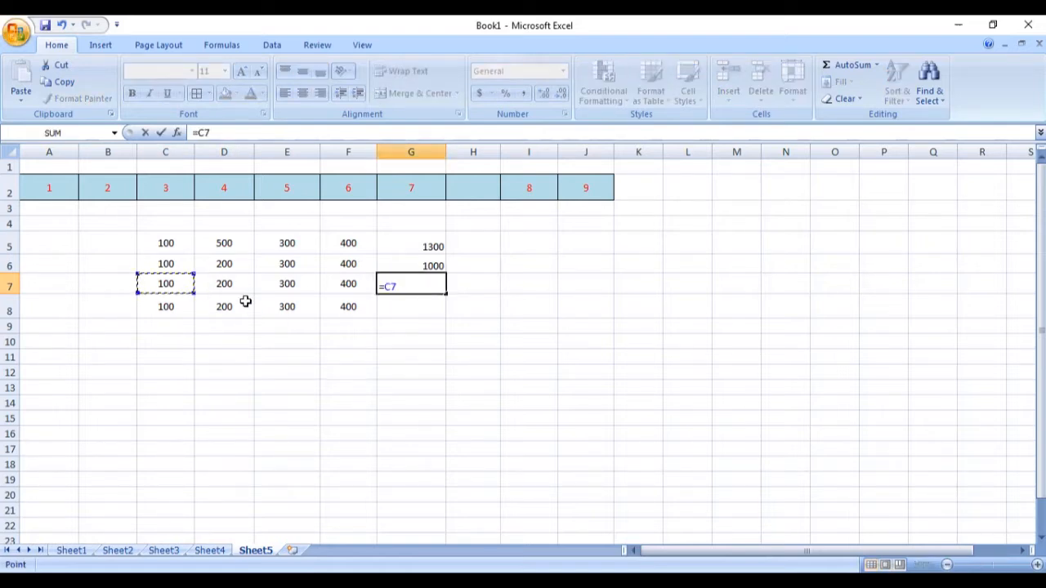
{"action": "type", "text": "+"}
{"action": "left_click", "coordinate": [221, 286]}
{"action": "type", "text": "+"}
{"action": "left_click", "coordinate": [285, 285]}
{"action": "type", "text": "+"}
{"action": "left_click", "coordinate": [344, 285]}
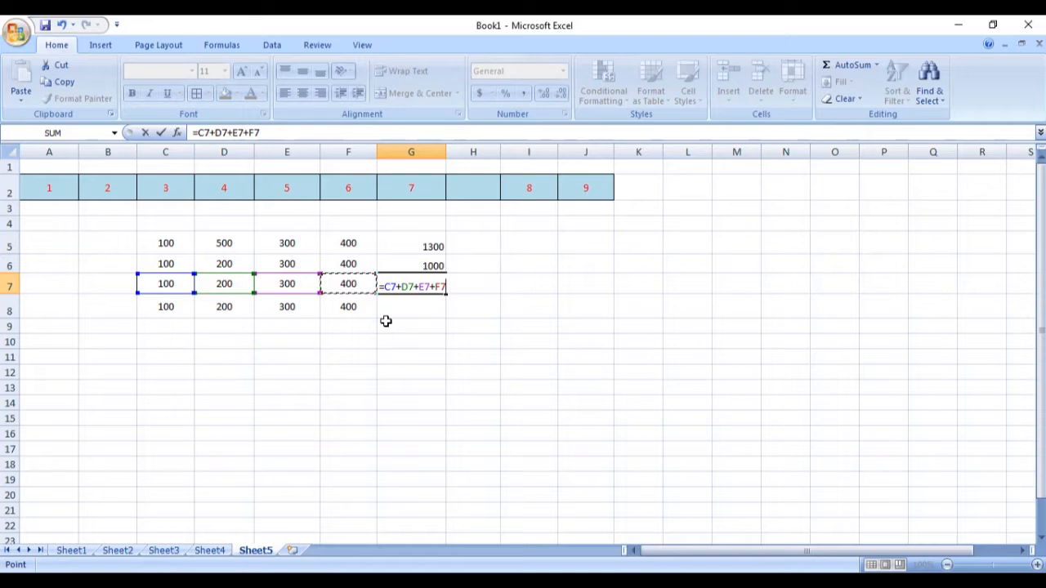
{"action": "key", "text": "Return"}
Step: Enter the formula =C8+D8+E8+F8 in cell G8 to add up the row 8 values
{"action": "left_click", "coordinate": [173, 309]}
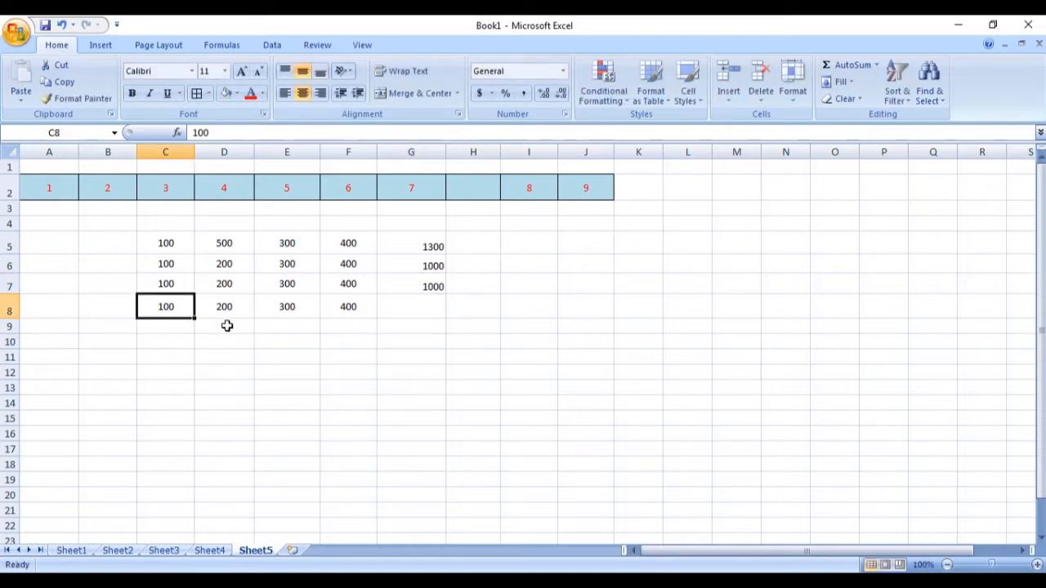
{"action": "left_click", "coordinate": [438, 308]}
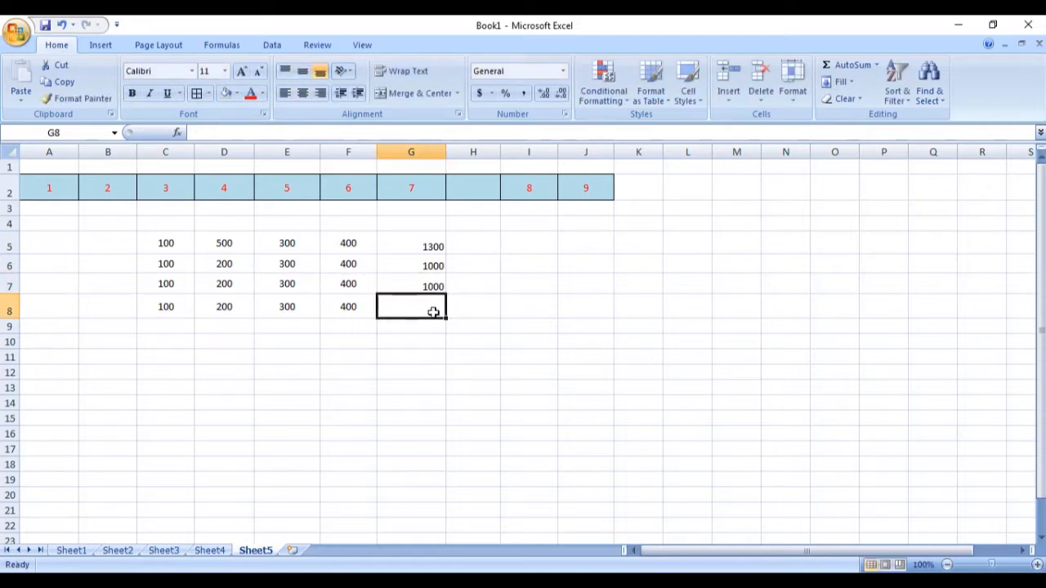
{"action": "type", "text": "="}
{"action": "left_click", "coordinate": [175, 305]}
{"action": "type", "text": "+"}
{"action": "left_click", "coordinate": [222, 308]}
{"action": "type", "text": "+"}
{"action": "left_click", "coordinate": [277, 311]}
{"action": "type", "text": "+"}
{"action": "left_click", "coordinate": [347, 308]}
{"action": "type", "text": "+"}
{"action": "key", "text": "BackSpace"}
{"action": "key", "text": "Return"}
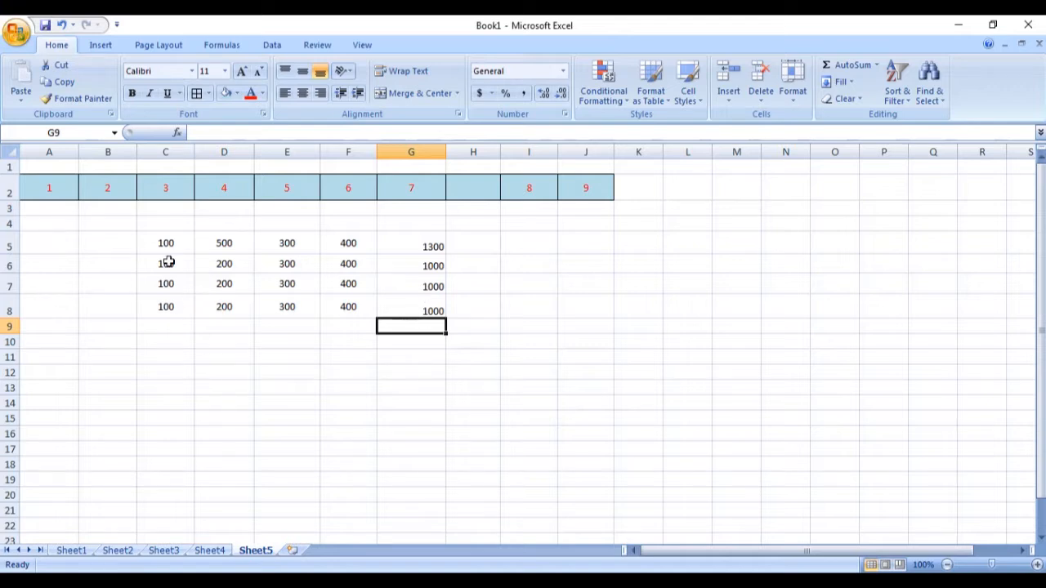
Step: Make row 9 taller and use AutoSum to total columns C through F, rows 5 to 8, in row 9
{"action": "left_click", "coordinate": [165, 325]}
{"action": "left_click_drag", "start_coordinate": [8, 335], "coordinate": [7, 343]}
{"action": "left_click_drag", "start_coordinate": [169, 244], "coordinate": [166, 338]}
{"action": "left_click_drag", "start_coordinate": [178, 238], "coordinate": [359, 336]}
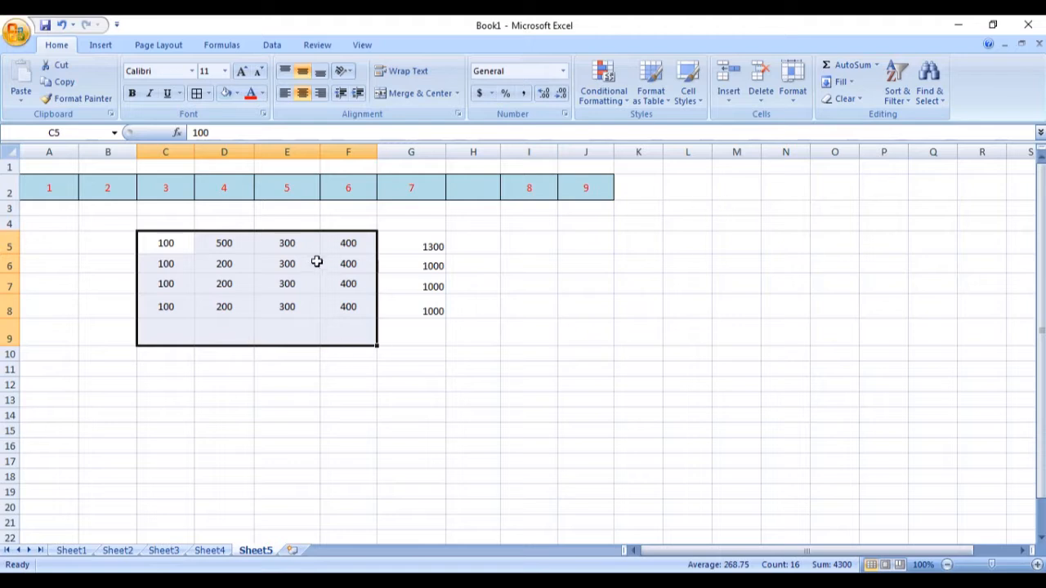
{"action": "left_click", "coordinate": [875, 65]}
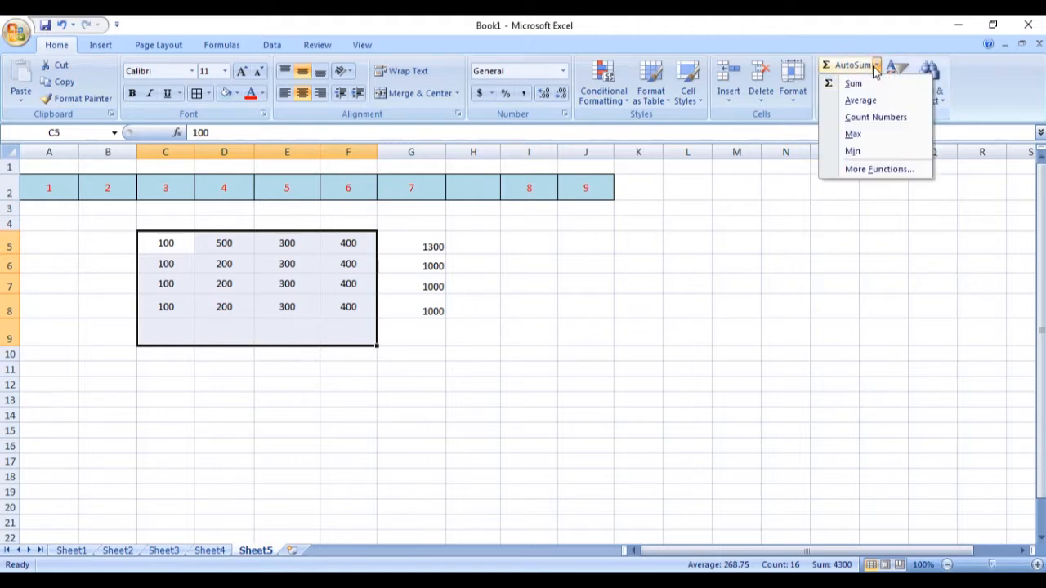
{"action": "left_click", "coordinate": [852, 84]}
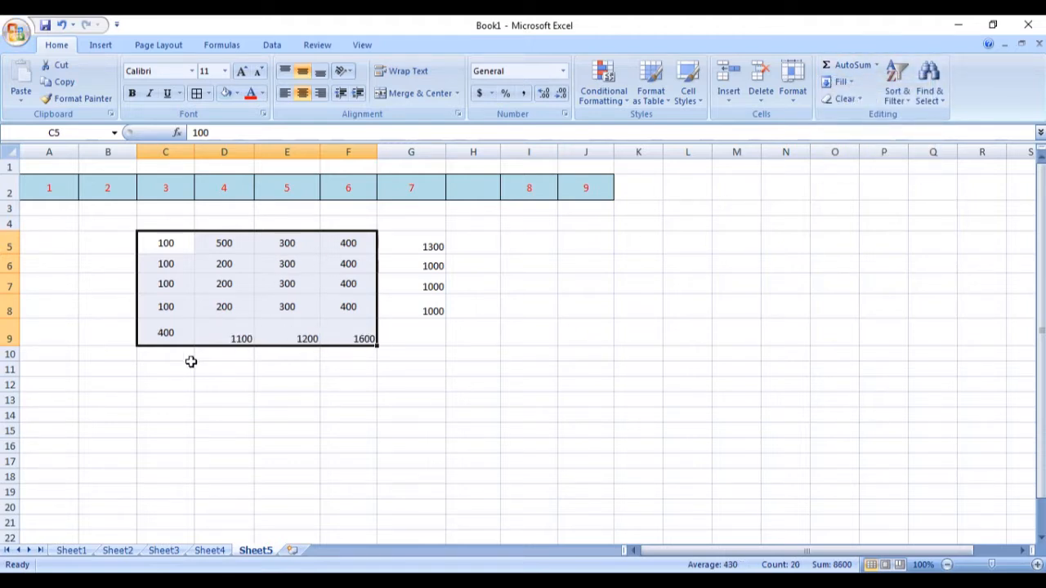
{"action": "left_click", "coordinate": [392, 381]}
Step: Middle-align the column totals in C9:F9 vertically and make them bold
{"action": "left_click_drag", "start_coordinate": [350, 333], "coordinate": [350, 333]}
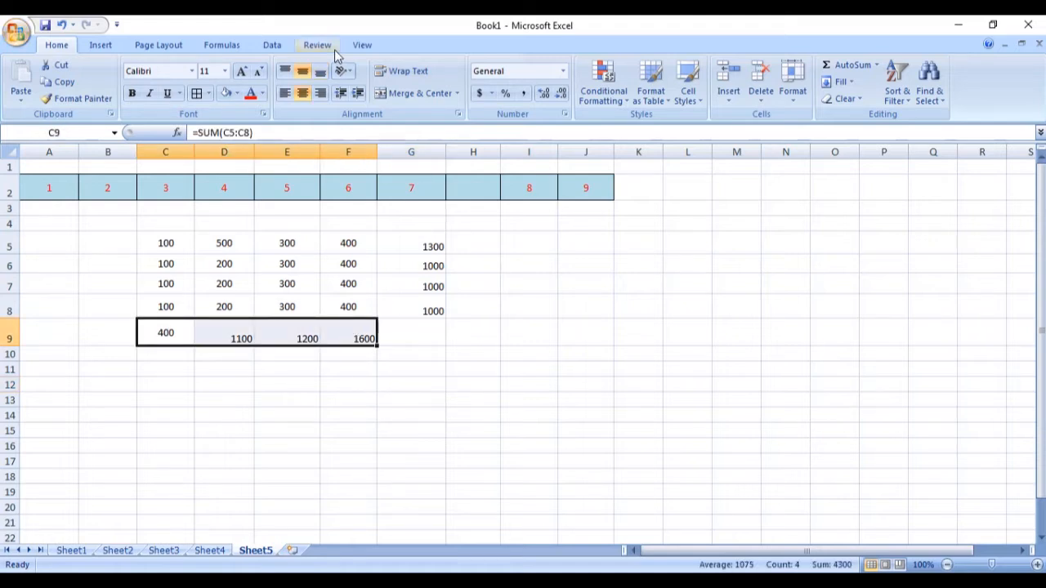
{"action": "left_click", "coordinate": [304, 72]}
{"action": "left_click", "coordinate": [303, 72]}
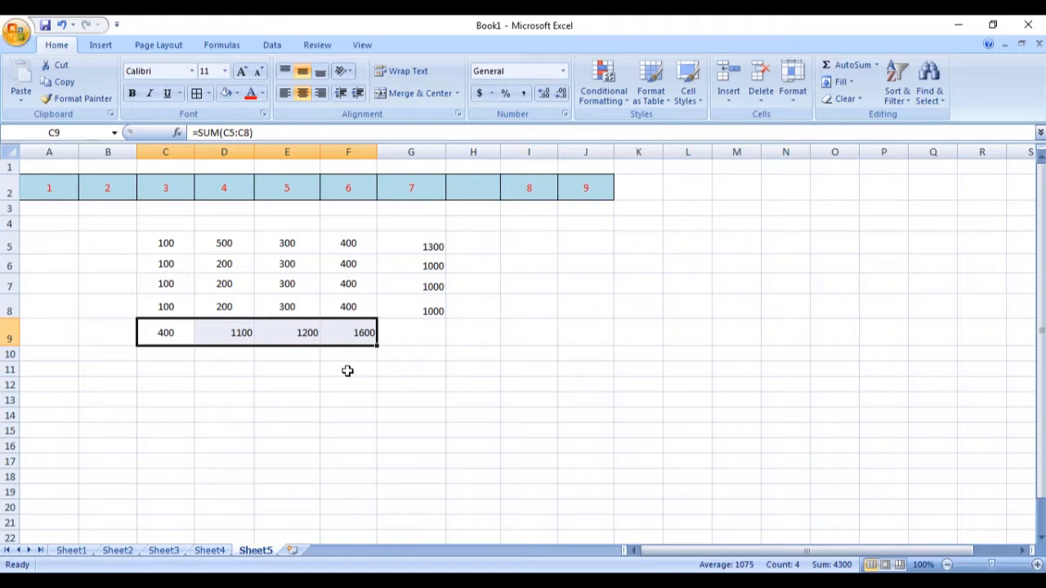
{"action": "left_click", "coordinate": [131, 93]}
{"action": "left_click", "coordinate": [421, 397]}
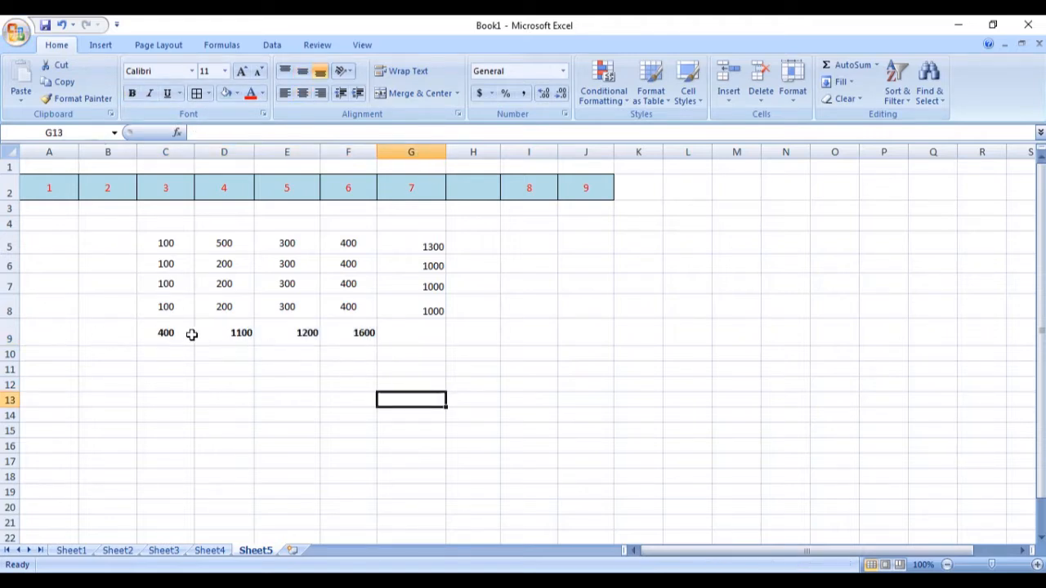
Step: Use AutoSum to total the row sums in G5:G8 in cell G9
{"action": "left_click_drag", "start_coordinate": [159, 333], "coordinate": [365, 345]}
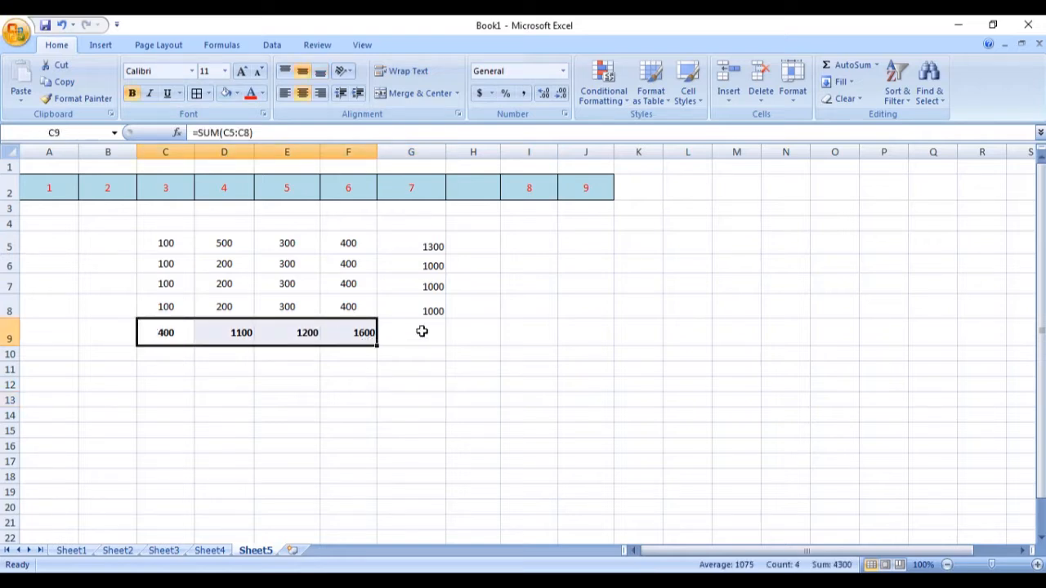
{"action": "left_click_drag", "start_coordinate": [414, 240], "coordinate": [420, 332]}
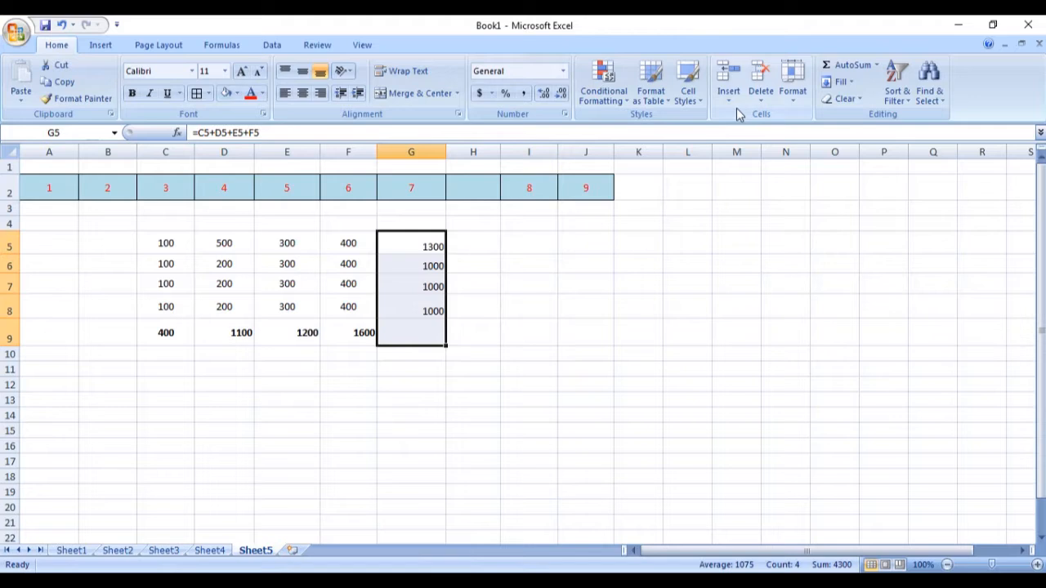
{"action": "left_click", "coordinate": [877, 64]}
{"action": "left_click", "coordinate": [855, 84]}
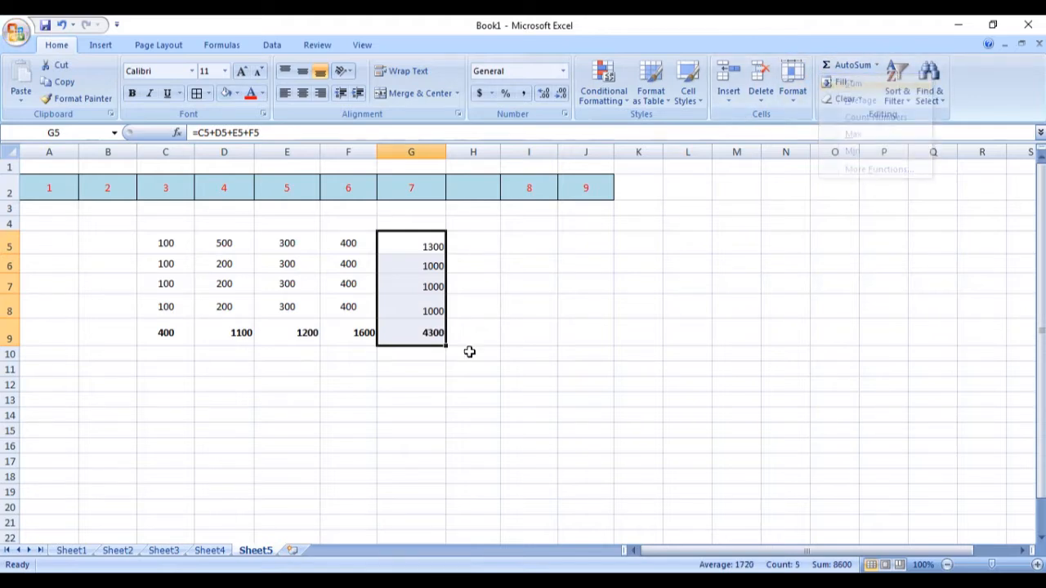
{"action": "left_click", "coordinate": [477, 377]}
{"action": "left_click", "coordinate": [416, 336]}
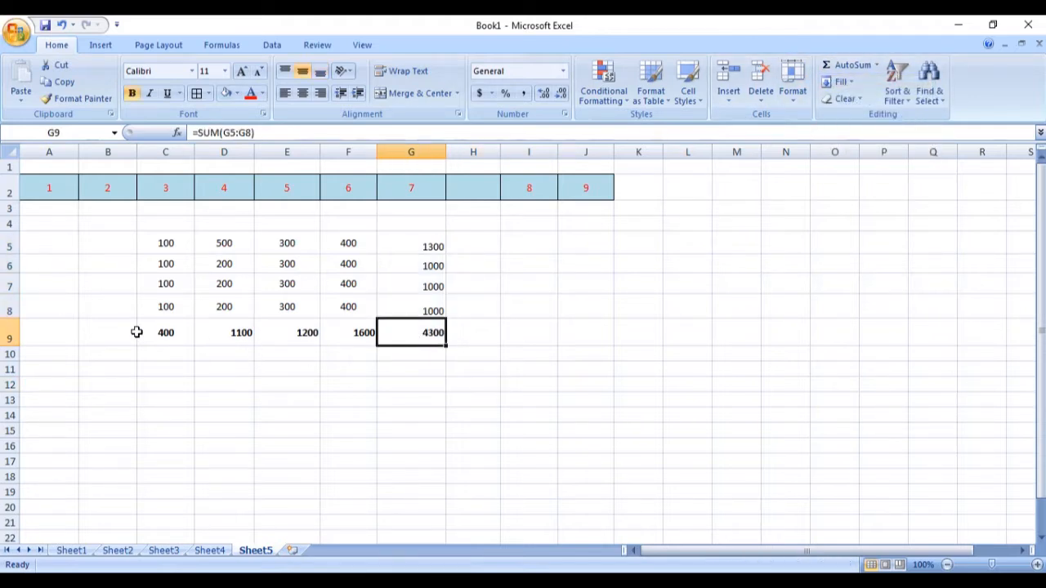
Step: Fill the number cells C5:F8 with a light grey background
{"action": "left_click_drag", "start_coordinate": [152, 241], "coordinate": [346, 302]}
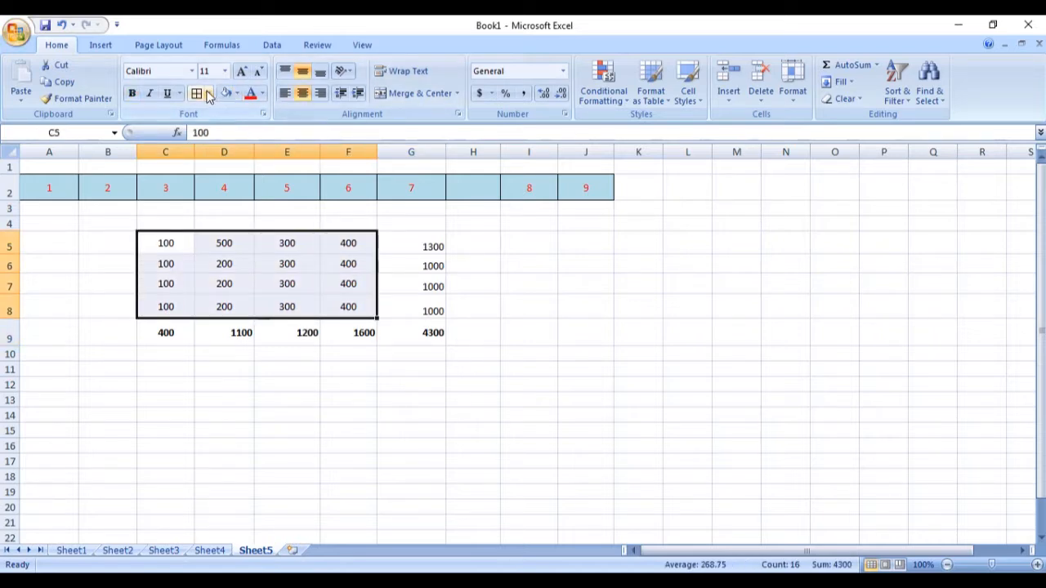
{"action": "left_click", "coordinate": [237, 93]}
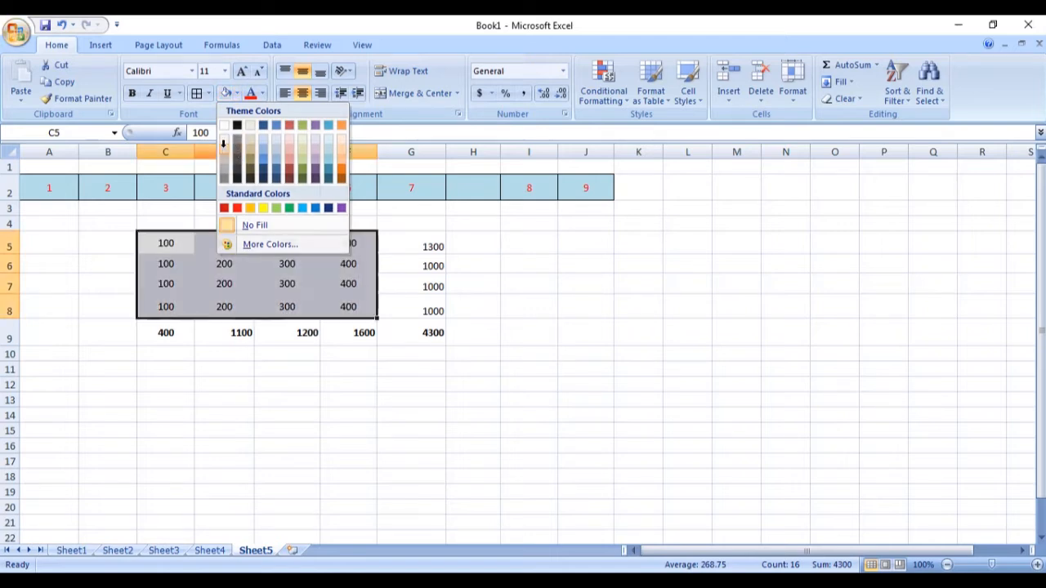
{"action": "left_click", "coordinate": [224, 157]}
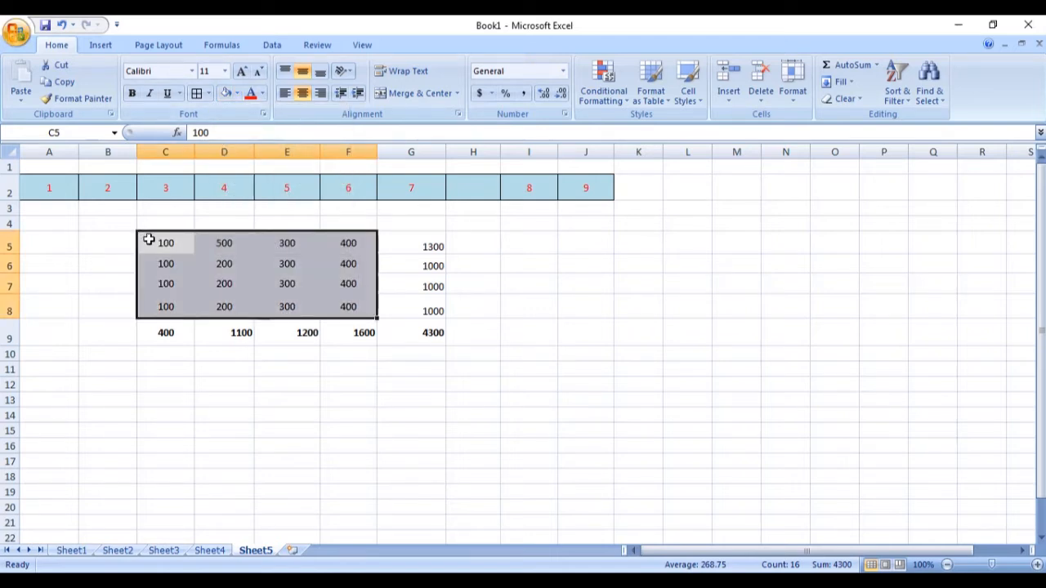
{"action": "left_click", "coordinate": [164, 219]}
Step: Apply borders around and between all the cells in C5:G9
{"action": "left_click_drag", "start_coordinate": [143, 240], "coordinate": [407, 341]}
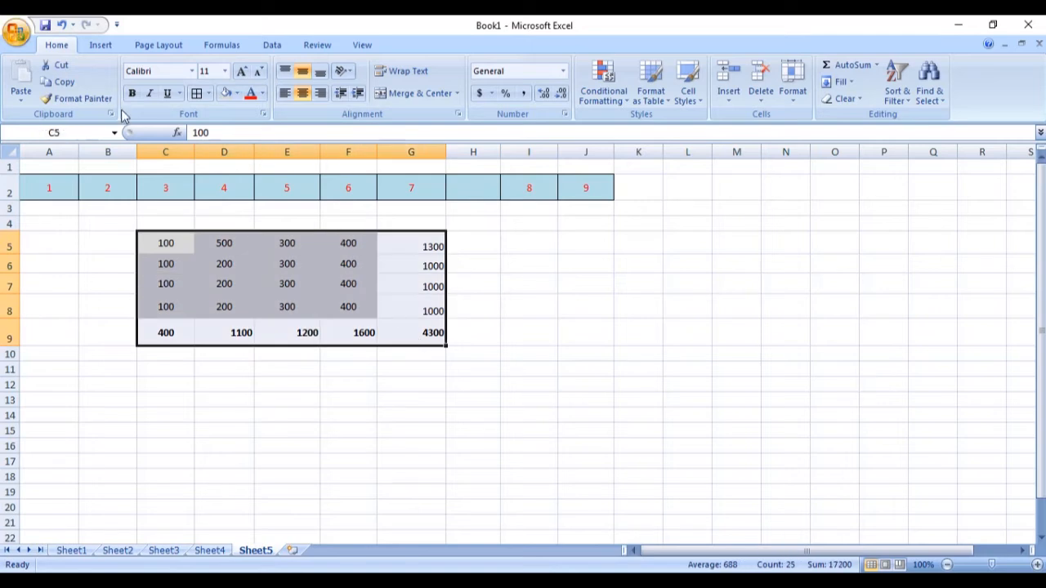
{"action": "left_click", "coordinate": [196, 92]}
{"action": "left_click", "coordinate": [565, 312]}
Step: Set the font color of the totals in G5:G9 to red and make them bold
{"action": "left_click_drag", "start_coordinate": [408, 246], "coordinate": [419, 333]}
{"action": "left_click", "coordinate": [262, 93]}
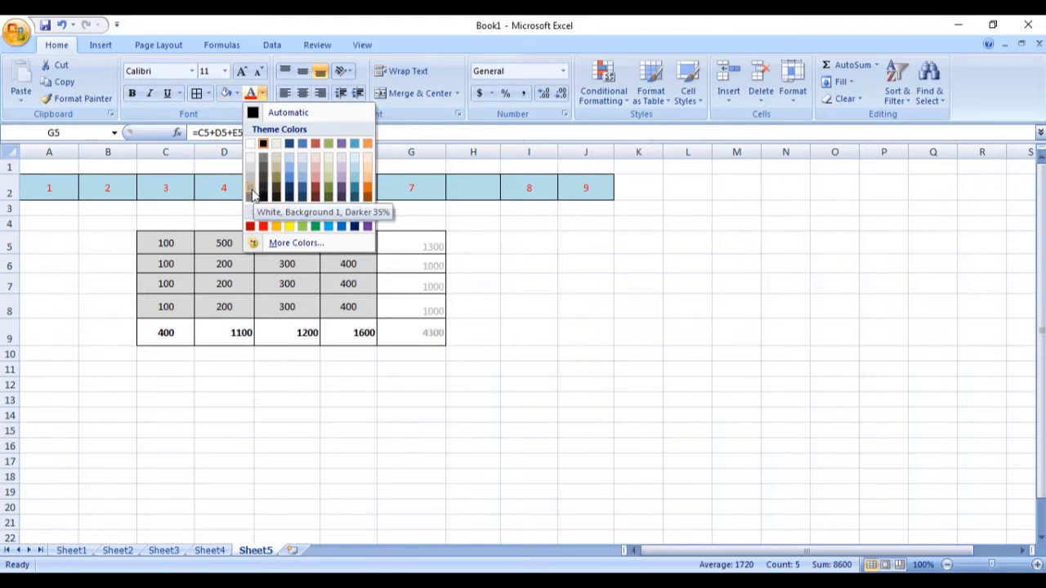
{"action": "left_click", "coordinate": [263, 226]}
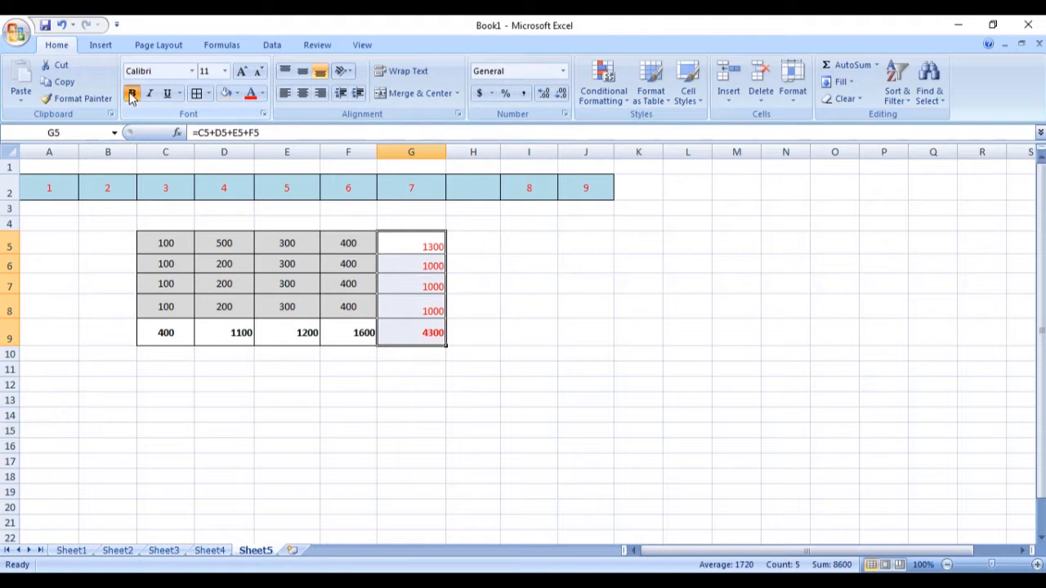
{"action": "left_click_drag", "start_coordinate": [472, 361], "coordinate": [457, 381]}
Step: Set the font color of the totals in C9:G9 to red and fill those cells with dark grey
{"action": "mouse_move", "coordinate": [417, 335]}
{"action": "left_mouse_down"}
{"action": "mouse_move", "coordinate": [164, 342]}
{"action": "mouse_move", "coordinate": [401, 328]}
{"action": "left_mouse_up"}
{"action": "left_click", "coordinate": [251, 93]}
{"action": "left_click", "coordinate": [572, 336]}
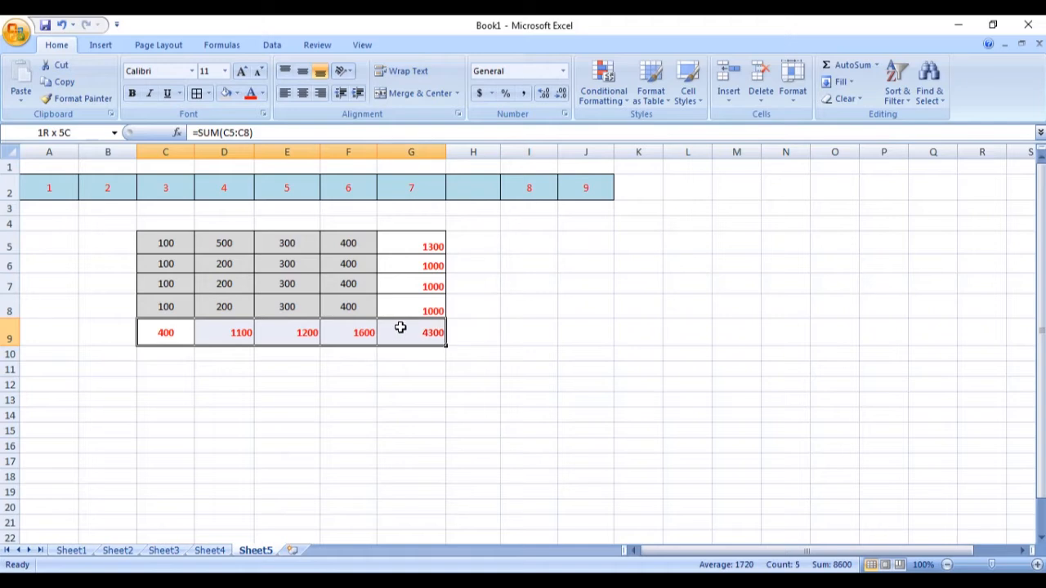
{"action": "left_click", "coordinate": [235, 93]}
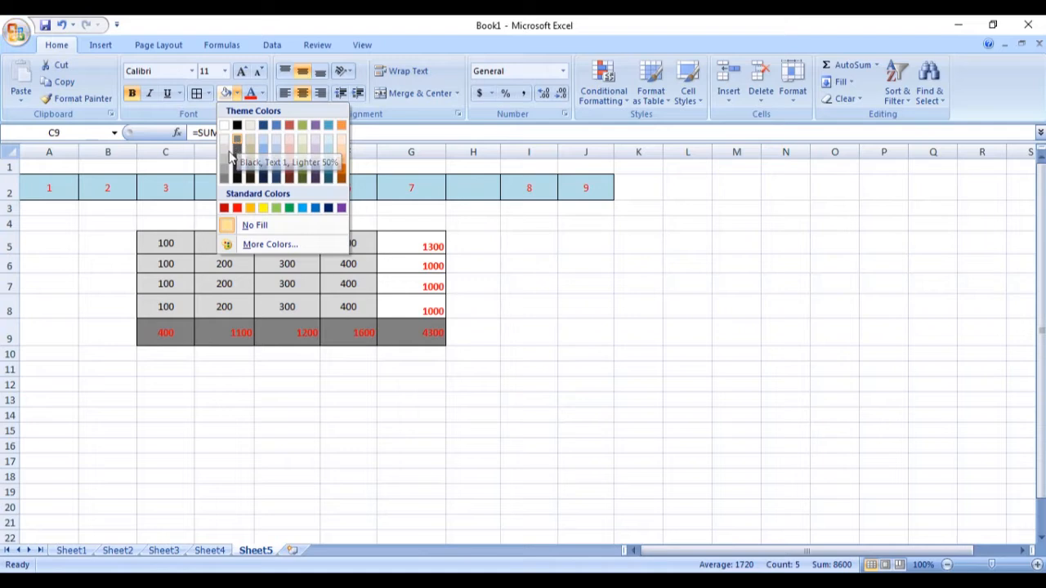
{"action": "left_click", "coordinate": [227, 180]}
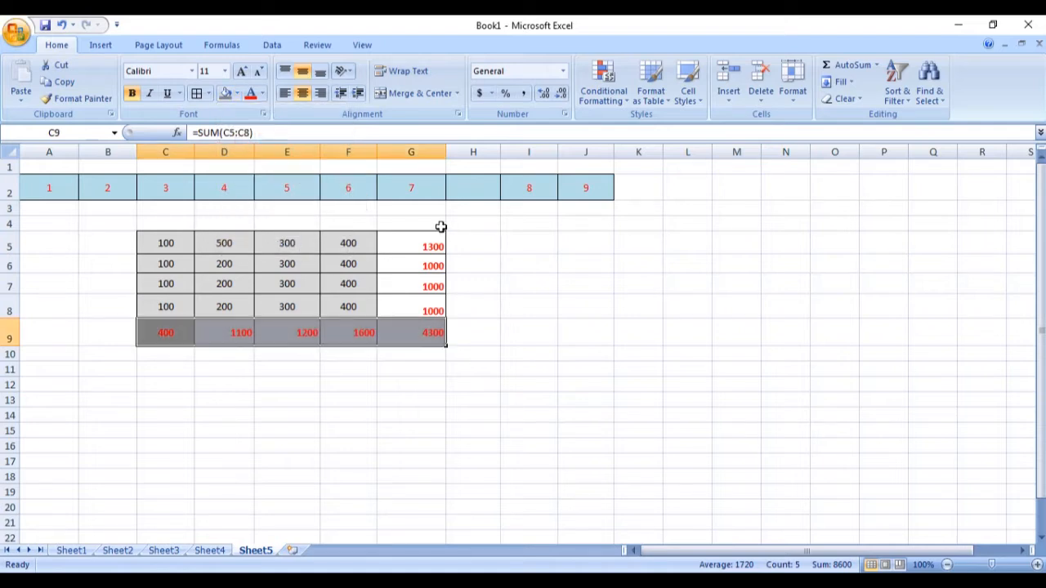
Step: Fill the totals in G5:G9 with dark grey
{"action": "left_click_drag", "start_coordinate": [408, 243], "coordinate": [412, 333]}
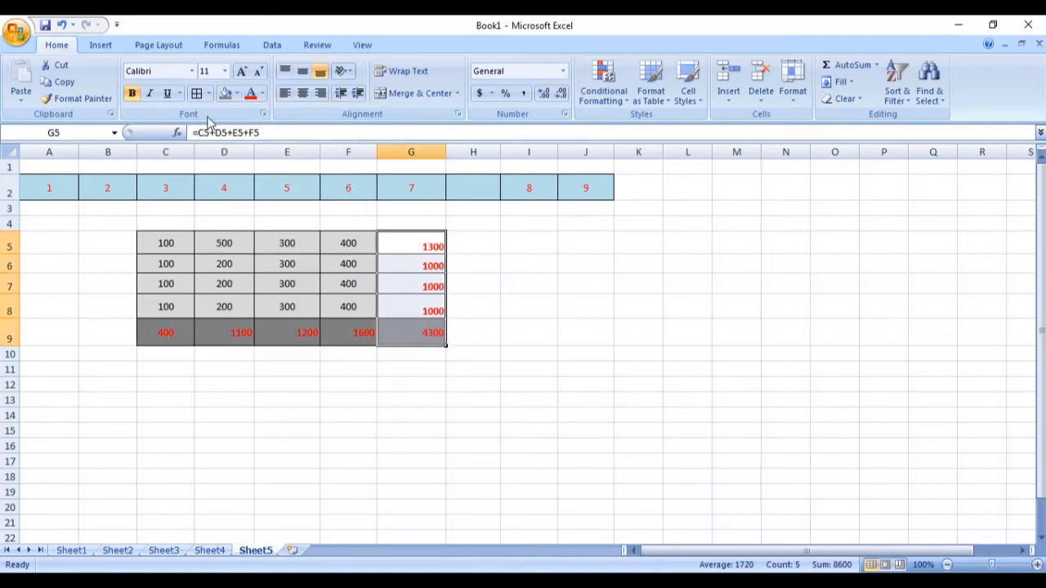
{"action": "left_click", "coordinate": [227, 94]}
{"action": "left_click", "coordinate": [600, 348]}
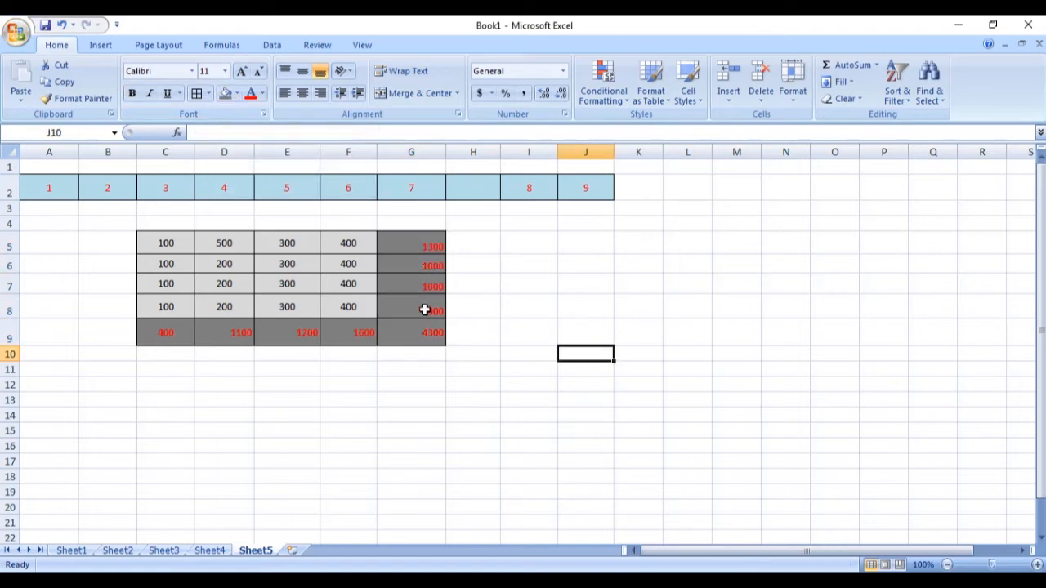
Step: Fill the totals in G5:G9 and C9:F9 with a medium grey, lighter than the dark grey
{"action": "left_click_drag", "start_coordinate": [422, 253], "coordinate": [416, 329]}
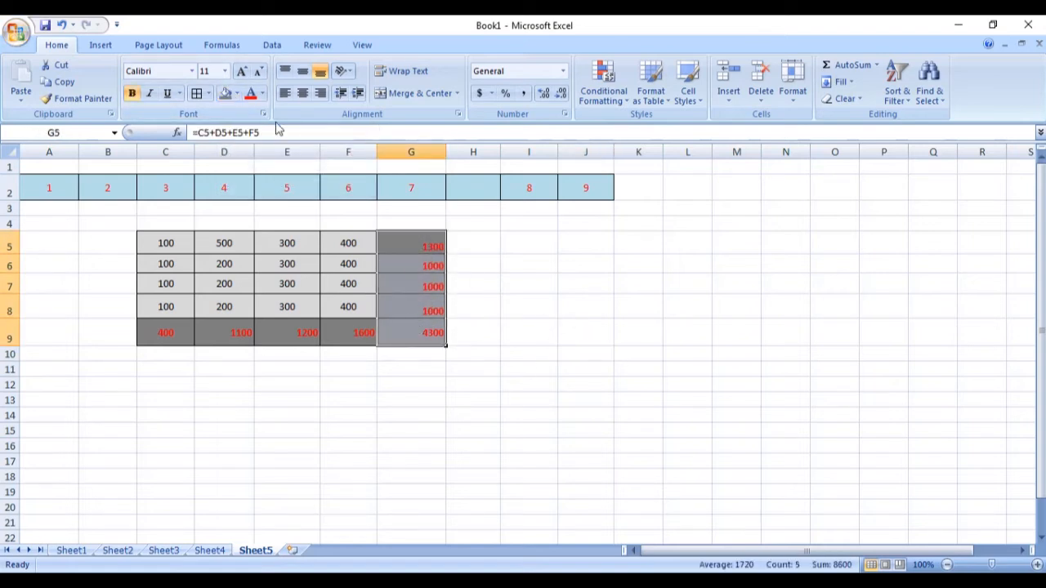
{"action": "left_click", "coordinate": [240, 96]}
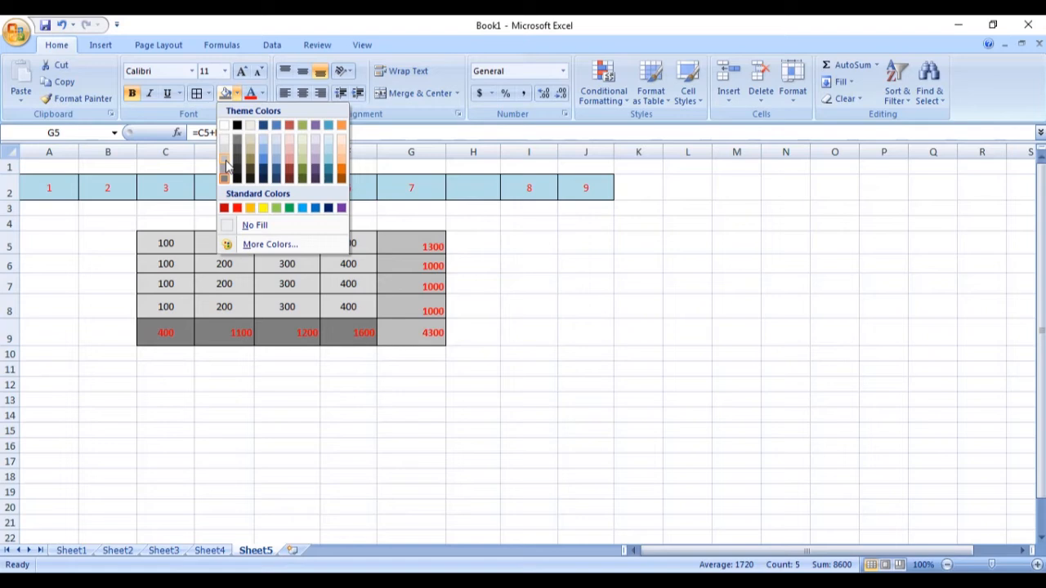
{"action": "left_click", "coordinate": [228, 170]}
{"action": "left_click_drag", "start_coordinate": [153, 330], "coordinate": [350, 329]}
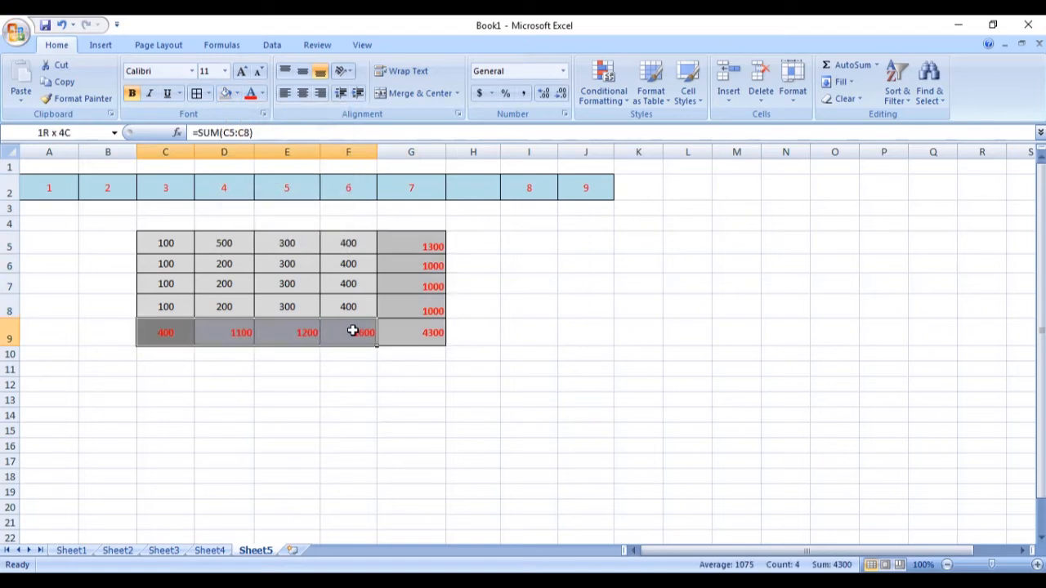
{"action": "left_click", "coordinate": [226, 93]}
{"action": "left_click", "coordinate": [257, 447]}
{"action": "left_click", "coordinate": [513, 367]}
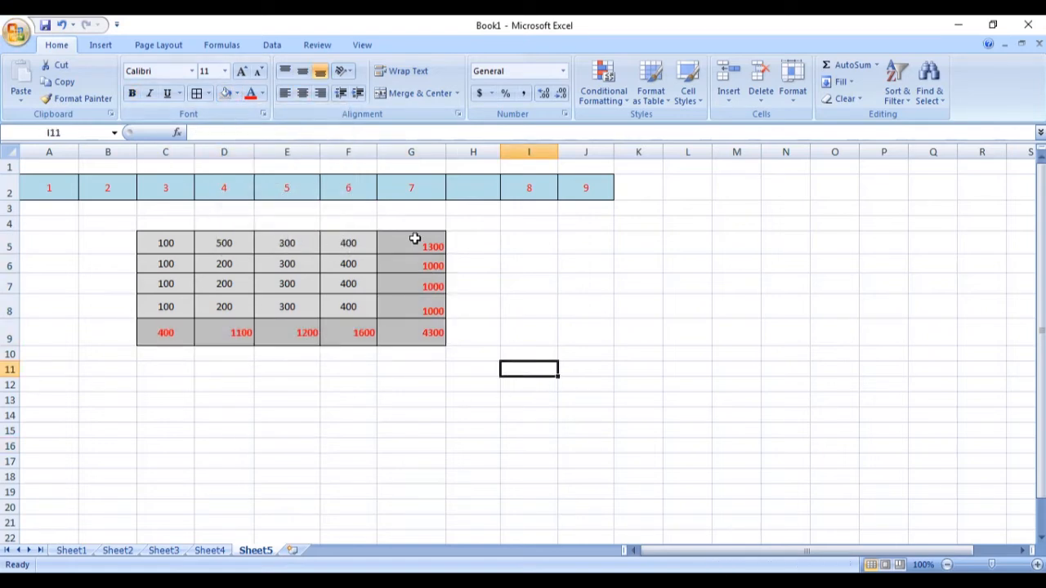
Step: Center the totals in G5:G9 both vertically and horizontally, and center those in C9:F9 horizontally
{"action": "left_click_drag", "start_coordinate": [413, 239], "coordinate": [413, 334]}
{"action": "left_click", "coordinate": [302, 72]}
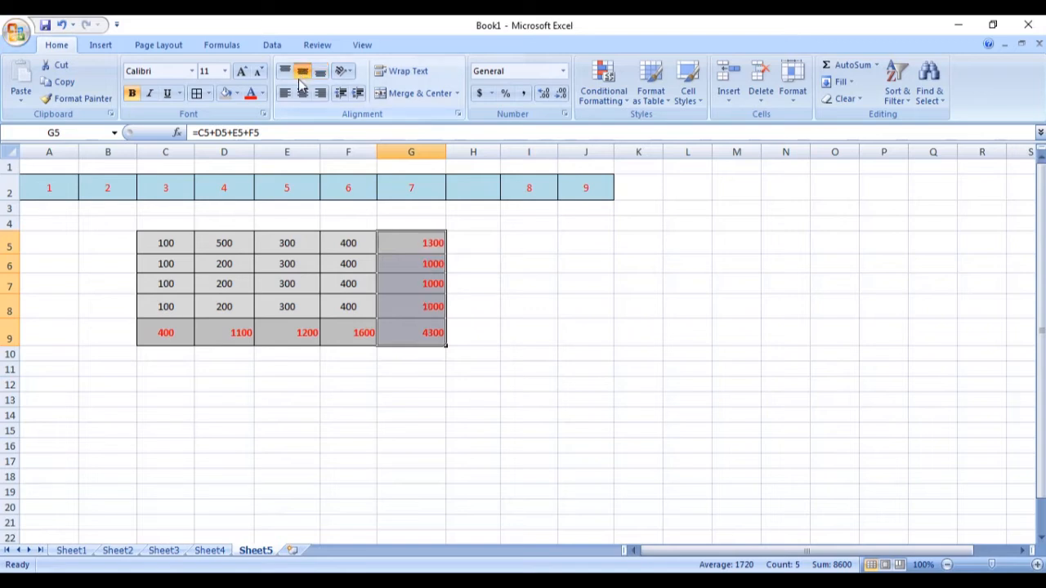
{"action": "left_click", "coordinate": [302, 93]}
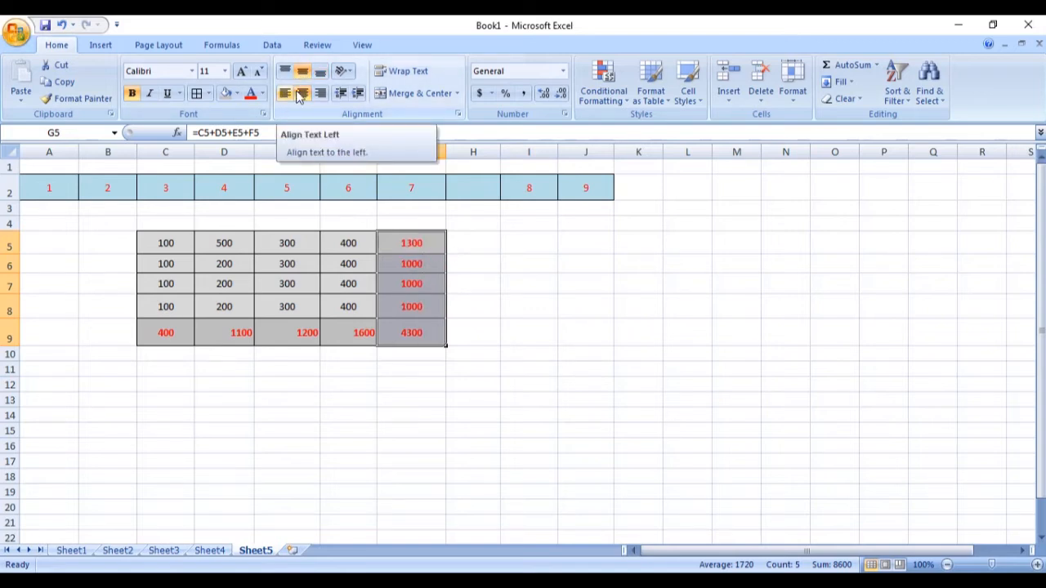
{"action": "left_click", "coordinate": [545, 336]}
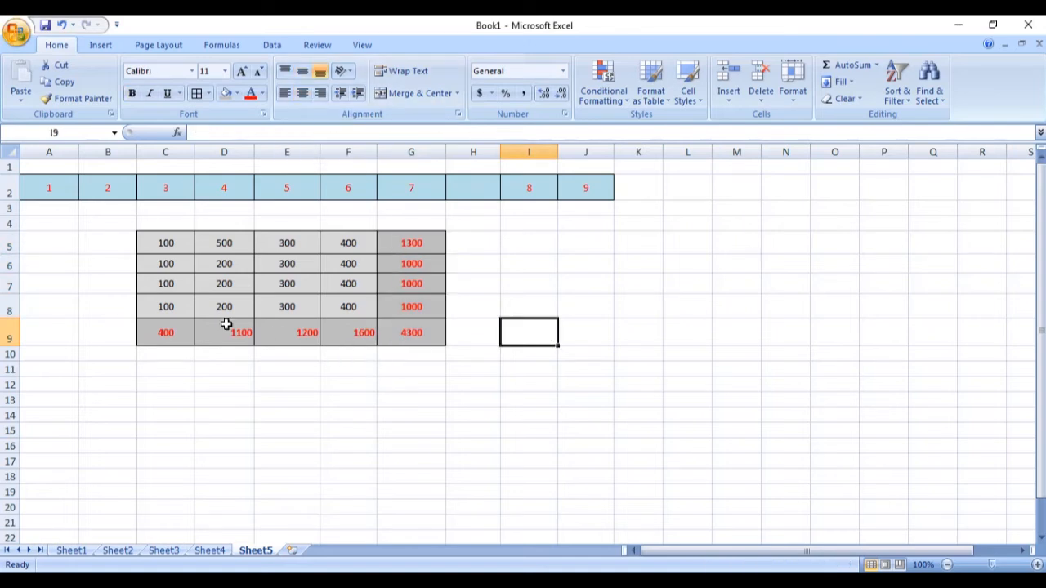
{"action": "left_click_drag", "start_coordinate": [156, 334], "coordinate": [363, 334]}
{"action": "left_click", "coordinate": [305, 94]}
{"action": "left_click", "coordinate": [457, 386]}
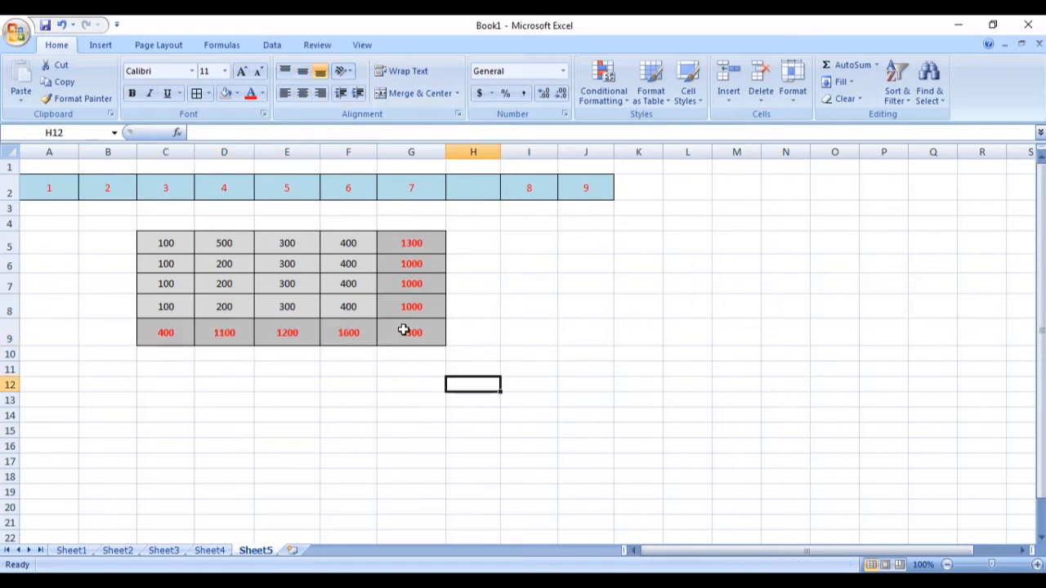
Step: Examine the total formulas in row 9, especially the grand total's formula in G9
{"action": "double_click", "coordinate": [344, 333]}
{"action": "left_click", "coordinate": [437, 397]}
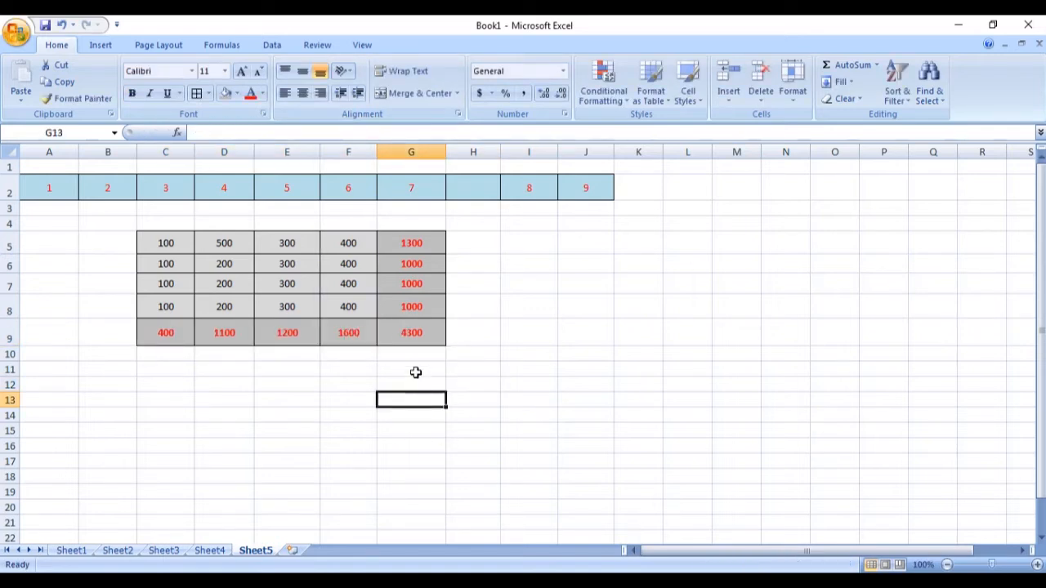
{"action": "left_click", "coordinate": [431, 335]}
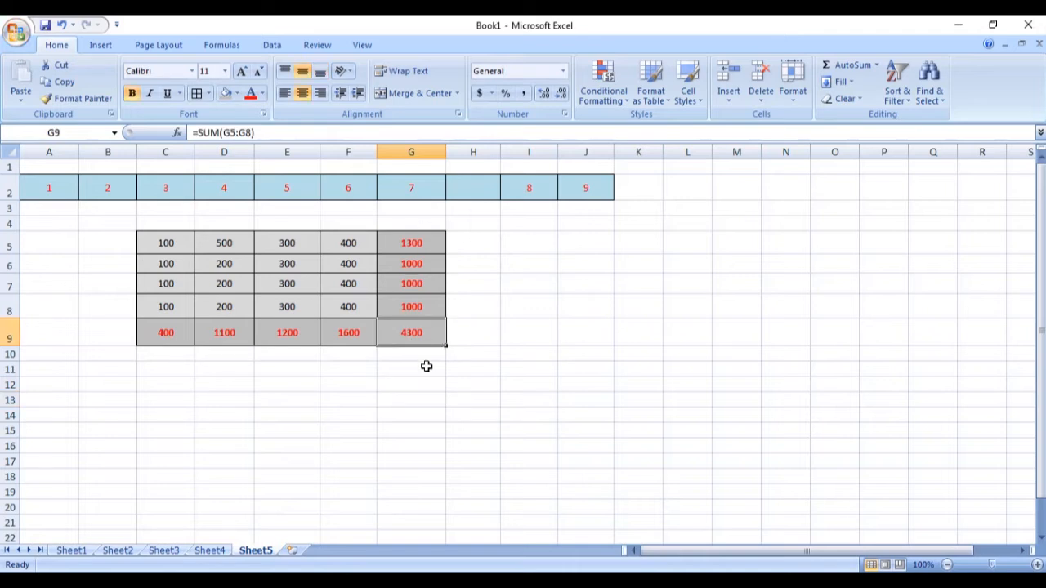
{"action": "left_click", "coordinate": [142, 332]}
{"action": "left_click_drag", "start_coordinate": [237, 339], "coordinate": [390, 341]}
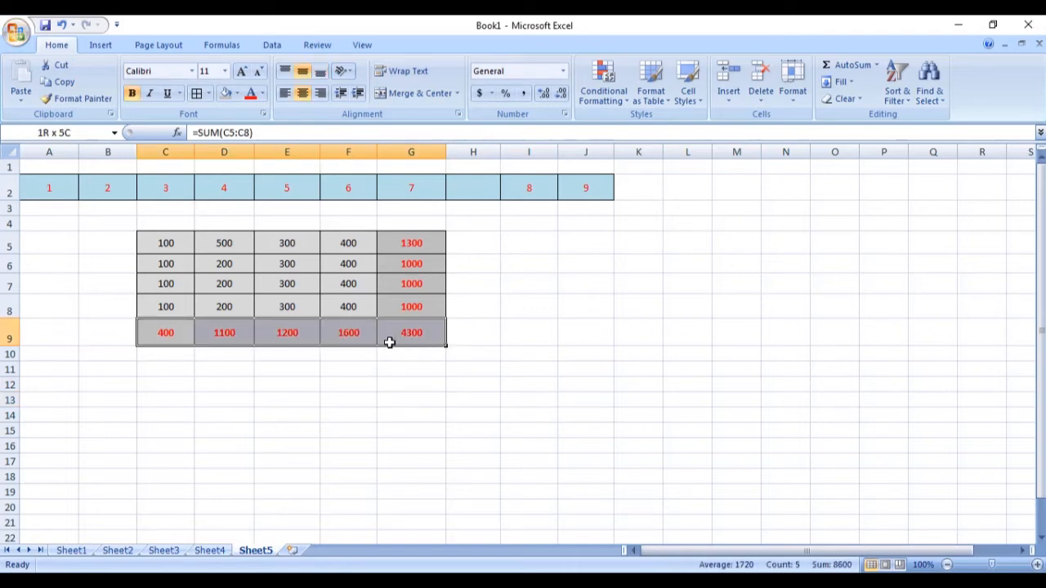
{"action": "left_click", "coordinate": [442, 393]}
{"action": "left_click", "coordinate": [416, 338]}
{"action": "double_click", "coordinate": [418, 340]}
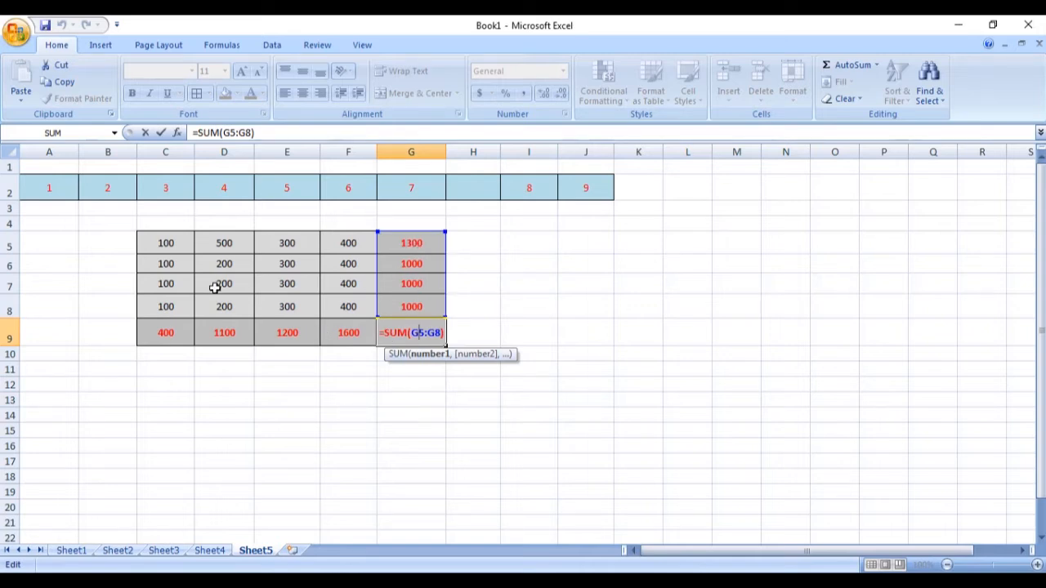
{"action": "left_click", "coordinate": [385, 415]}
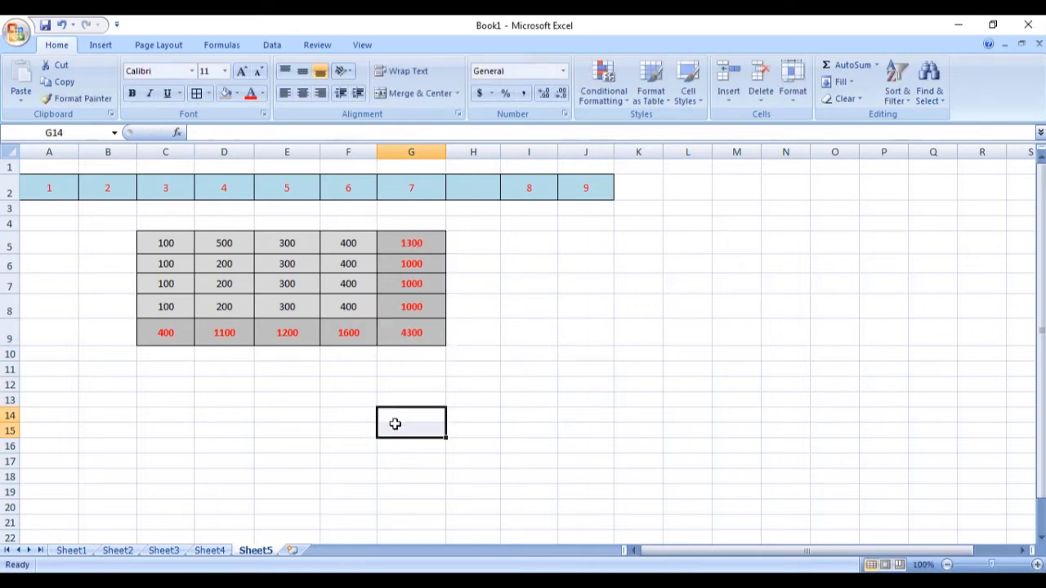
Step: Set cell E7 to 520 to test the linked totals, and undo the change
{"action": "double_click", "coordinate": [275, 284]}
{"action": "double_click", "coordinate": [286, 284]}
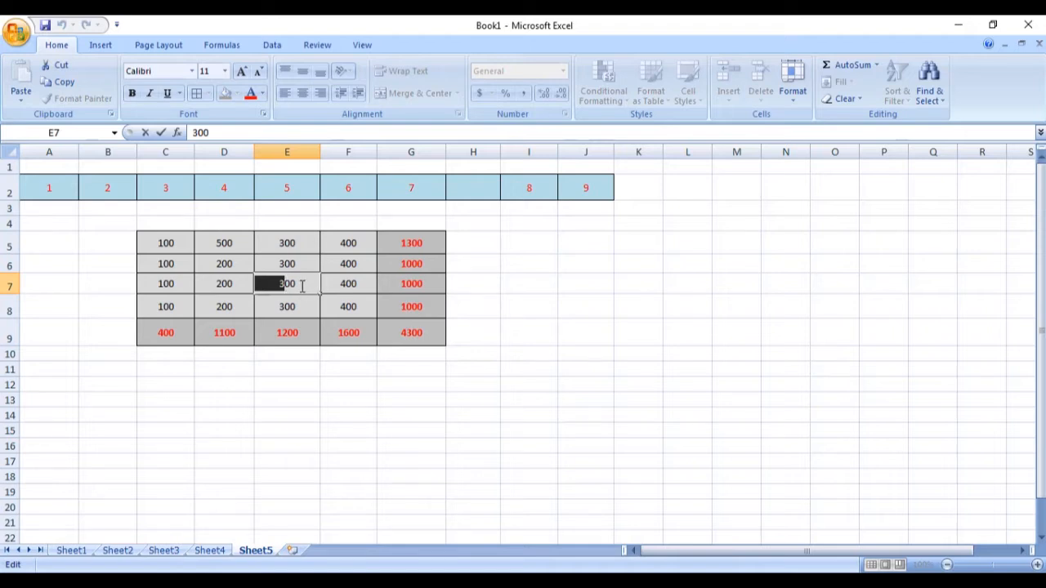
{"action": "double_click", "coordinate": [303, 285]}
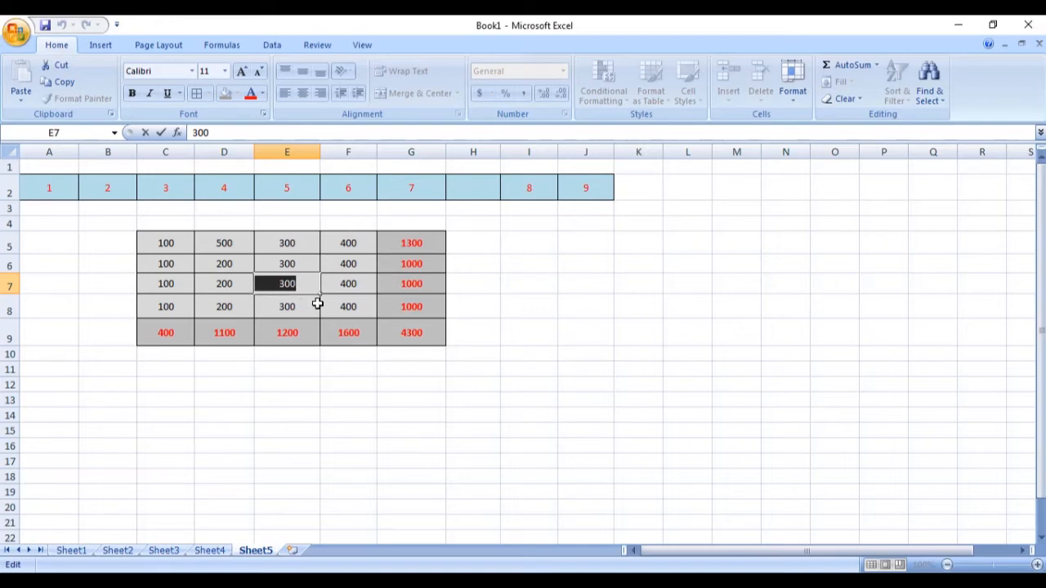
{"action": "type", "text": "520"}
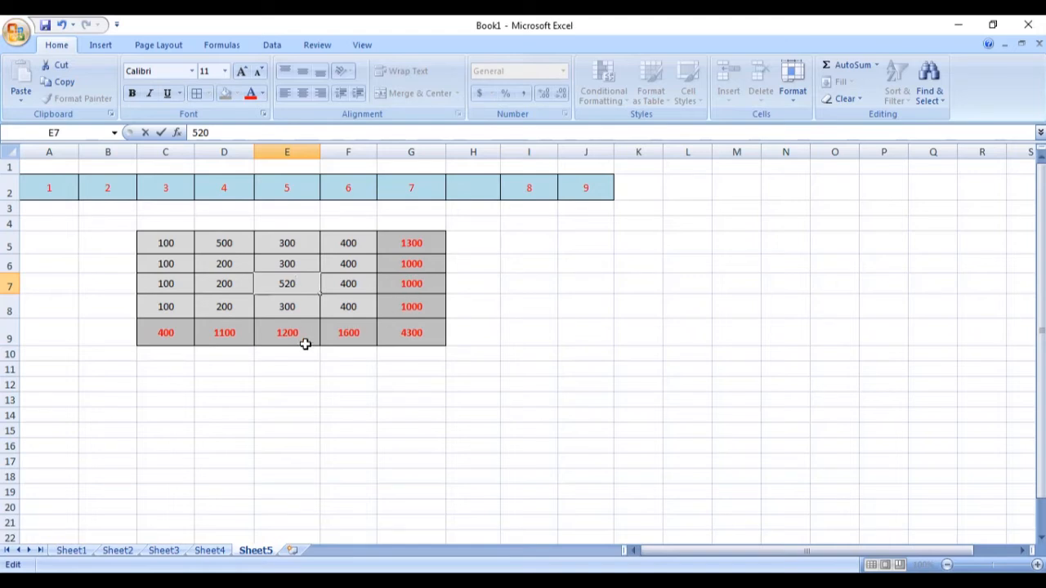
{"action": "key", "text": "Return"}
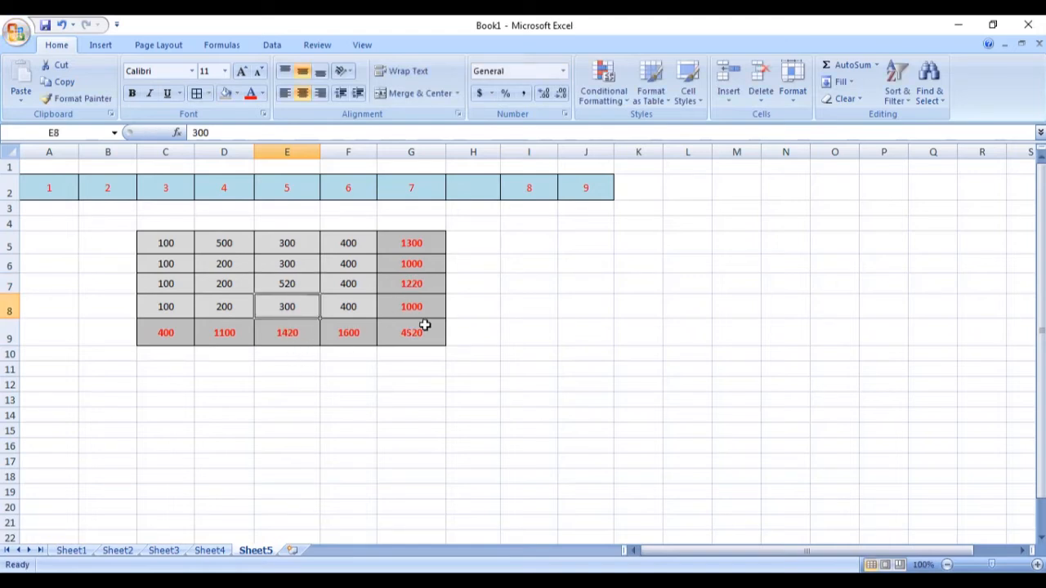
{"action": "key", "text": "ctrl+z"}
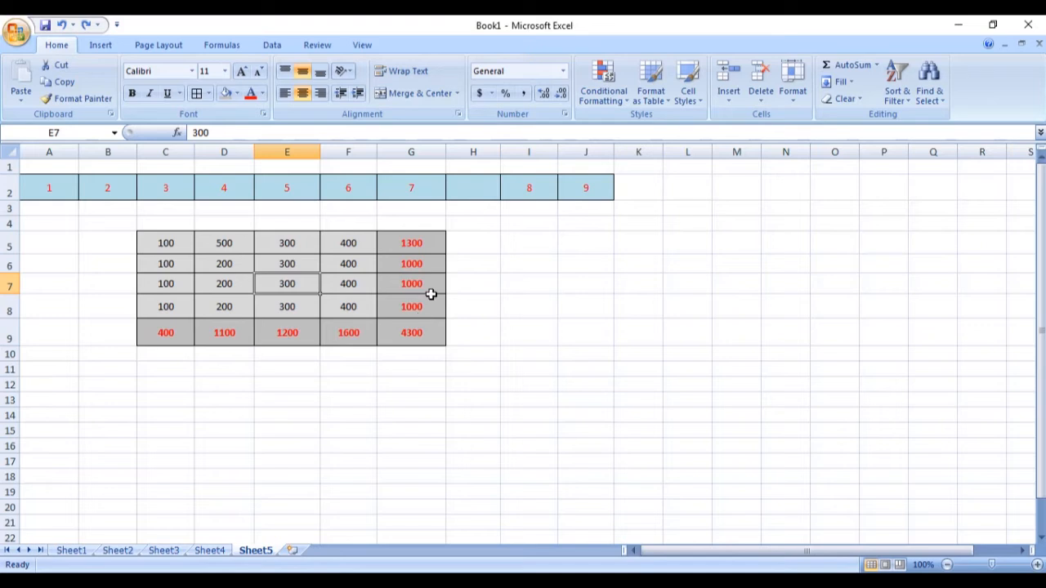
Step: Change the number in cell E7 to 520
{"action": "double_click", "coordinate": [297, 285]}
{"action": "left_click_drag", "start_coordinate": [296, 285], "coordinate": [267, 286]}
{"action": "type", "text": "520"}
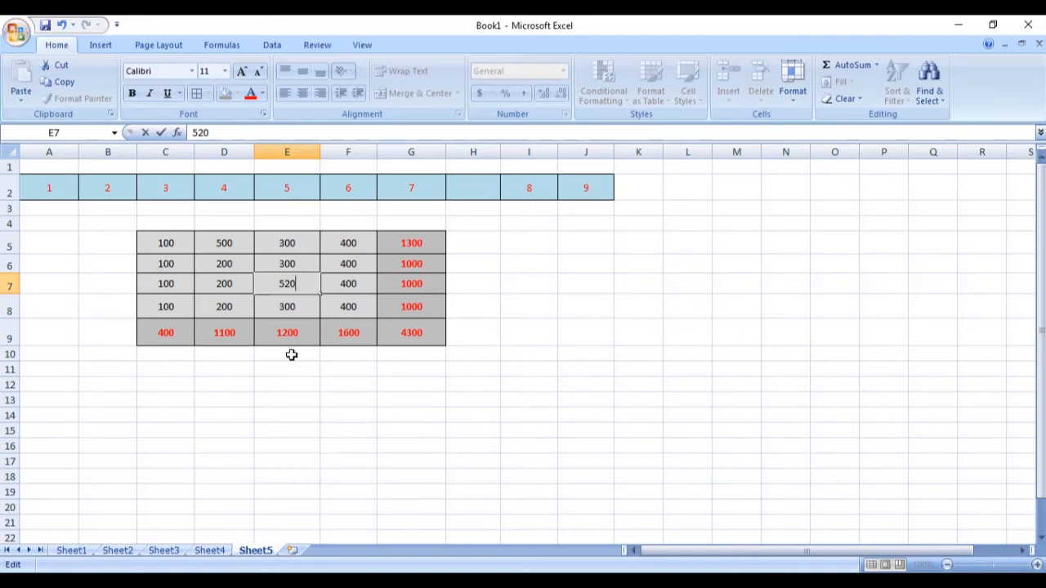
{"action": "key", "text": "Return"}
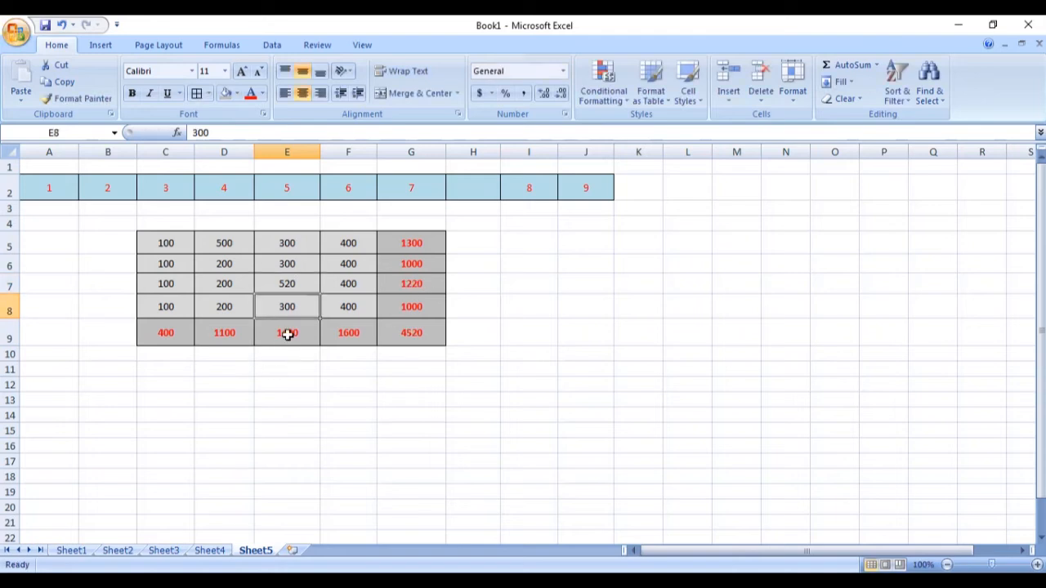
Step: Change the number in cell C8 to 5478
{"action": "left_click", "coordinate": [172, 308]}
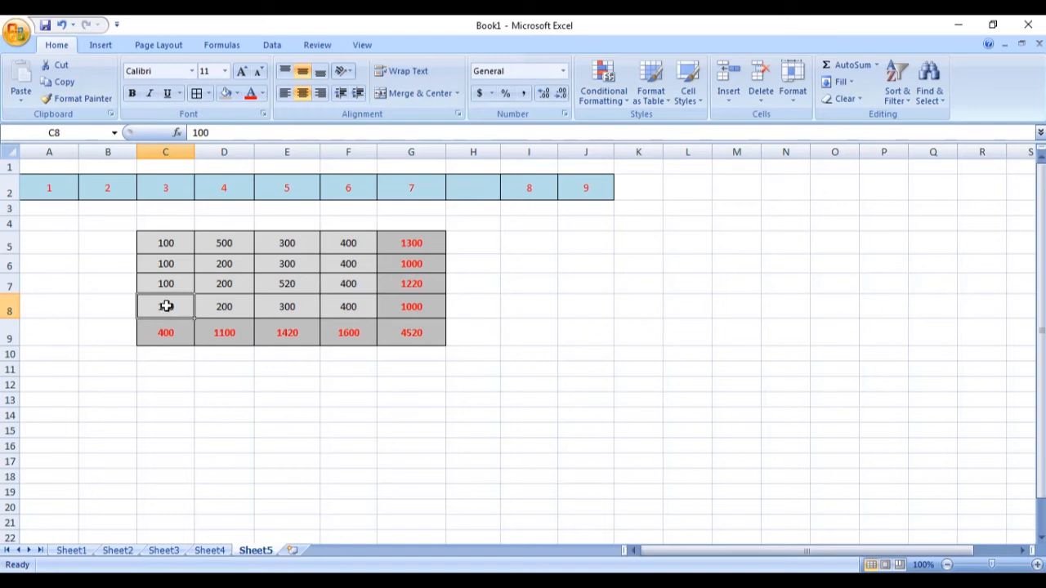
{"action": "double_click", "coordinate": [169, 308]}
{"action": "left_click_drag", "start_coordinate": [173, 307], "coordinate": [129, 307]}
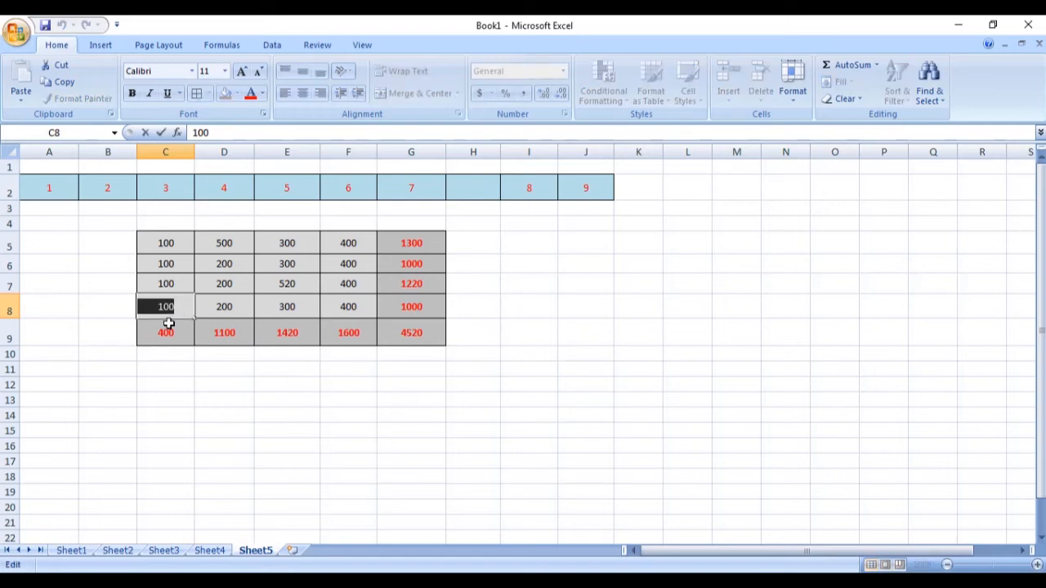
{"action": "type", "text": "5"}
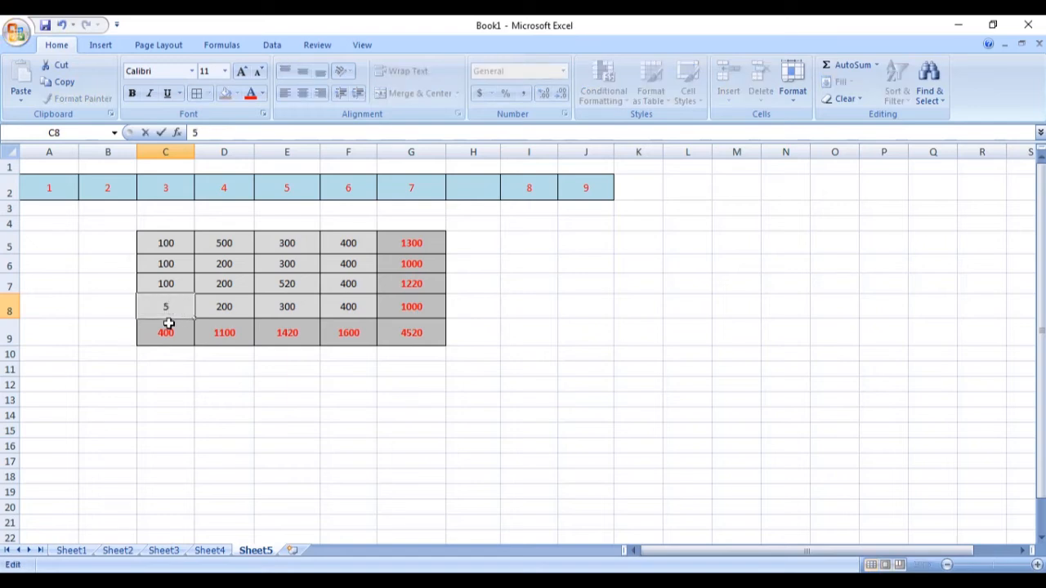
{"action": "type", "text": "478"}
{"action": "key", "text": "Return"}
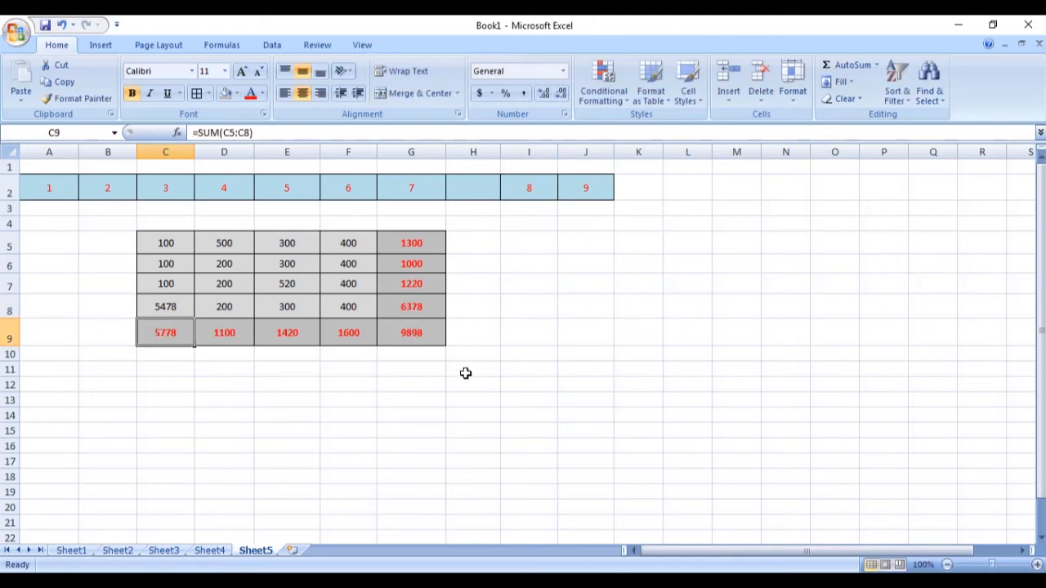